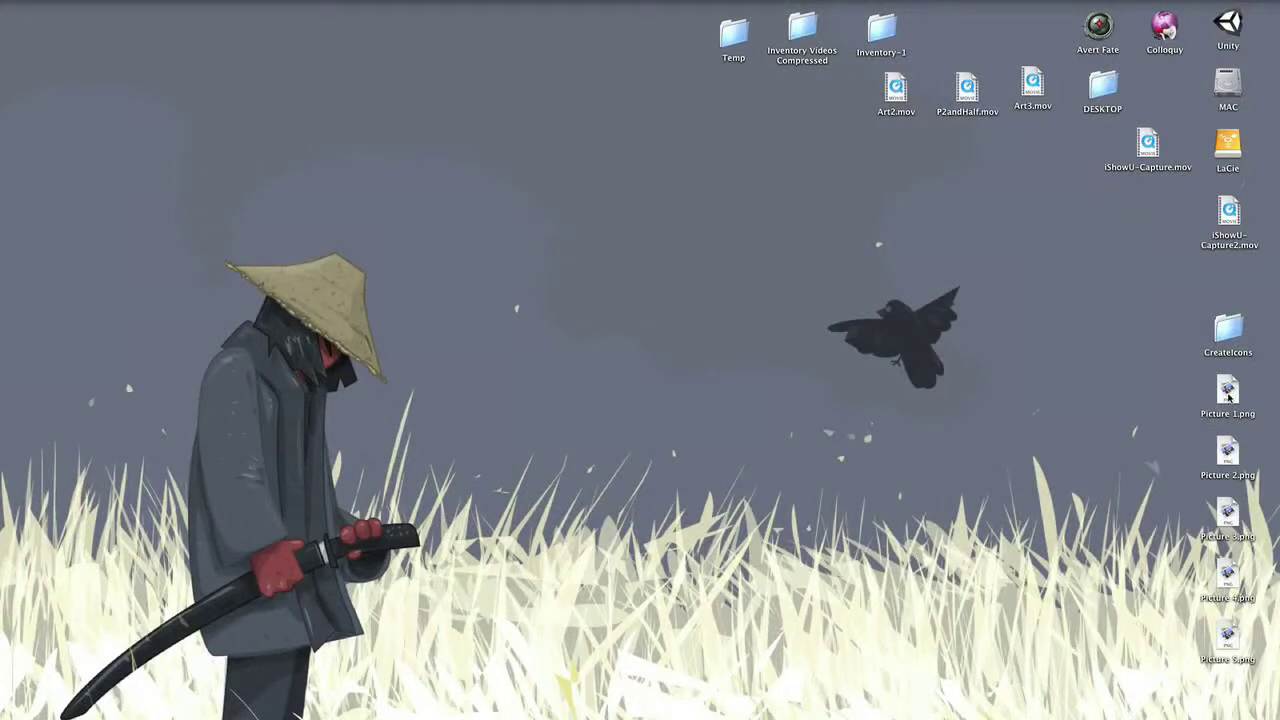
# Drag Picture 1.png through Picture 5.png into one vertical column on the desktop
pyautogui.moveTo(1224, 400); pyautogui.dragTo(1084, 251)
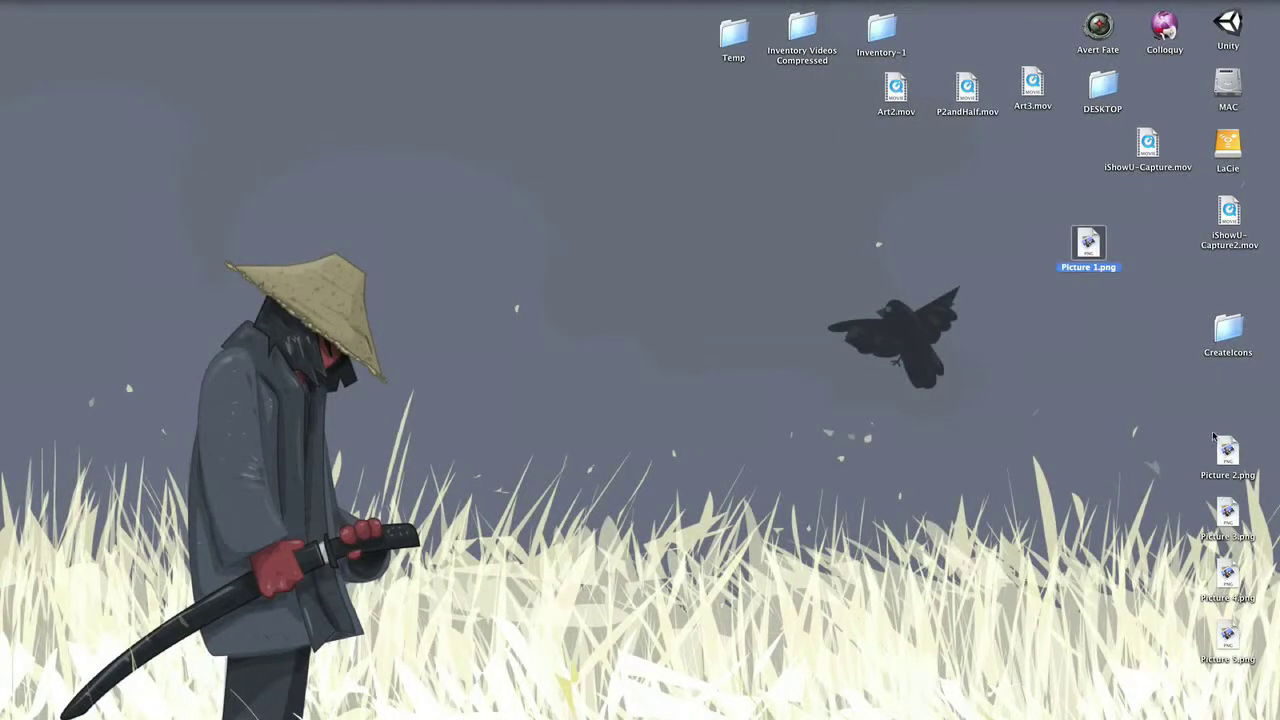
pyautogui.moveTo(1222, 452); pyautogui.dragTo(1089, 303)
pyautogui.moveTo(1226, 516); pyautogui.dragTo(1102, 399)
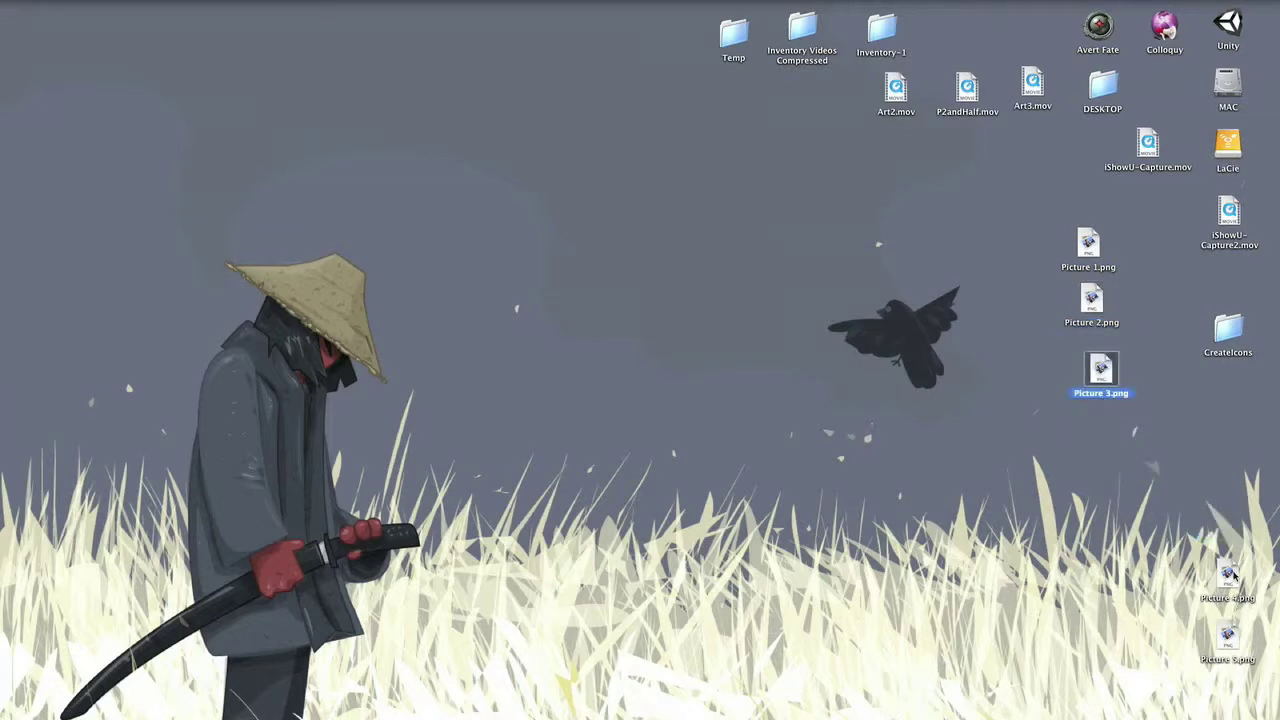
pyautogui.moveTo(1232, 578); pyautogui.dragTo(1106, 436)
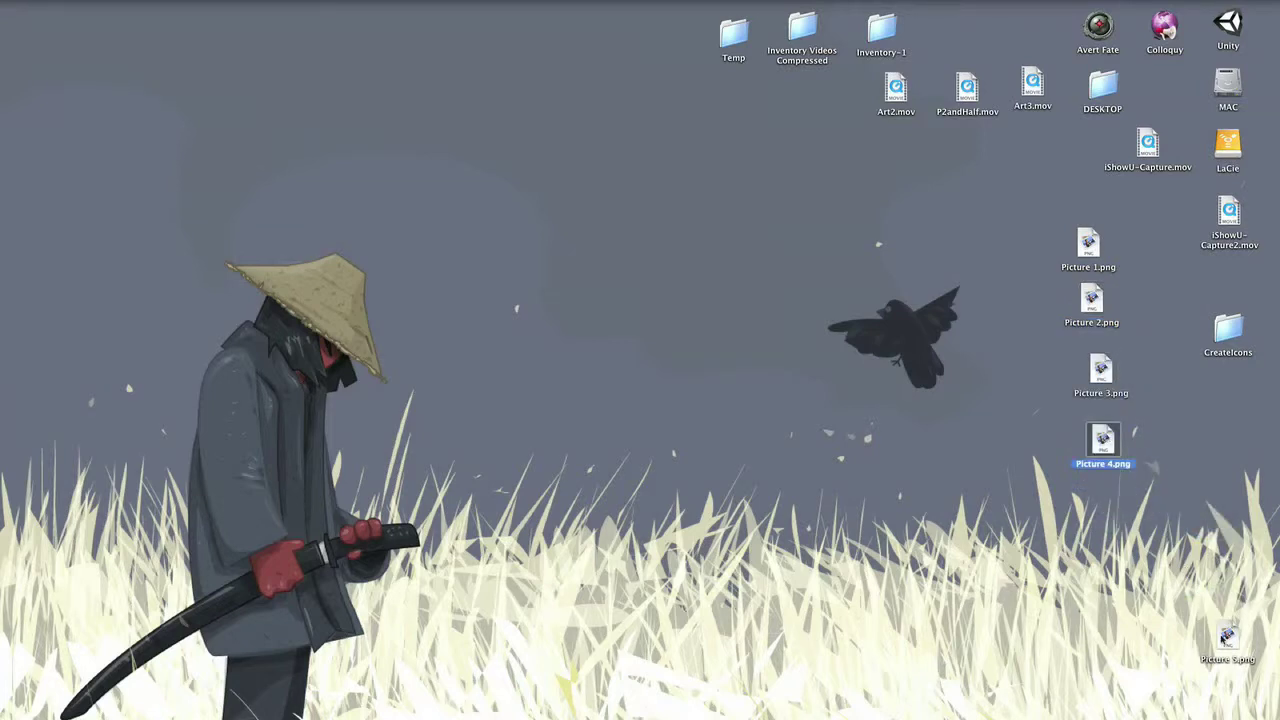
pyautogui.moveTo(1226, 640); pyautogui.dragTo(1108, 505)
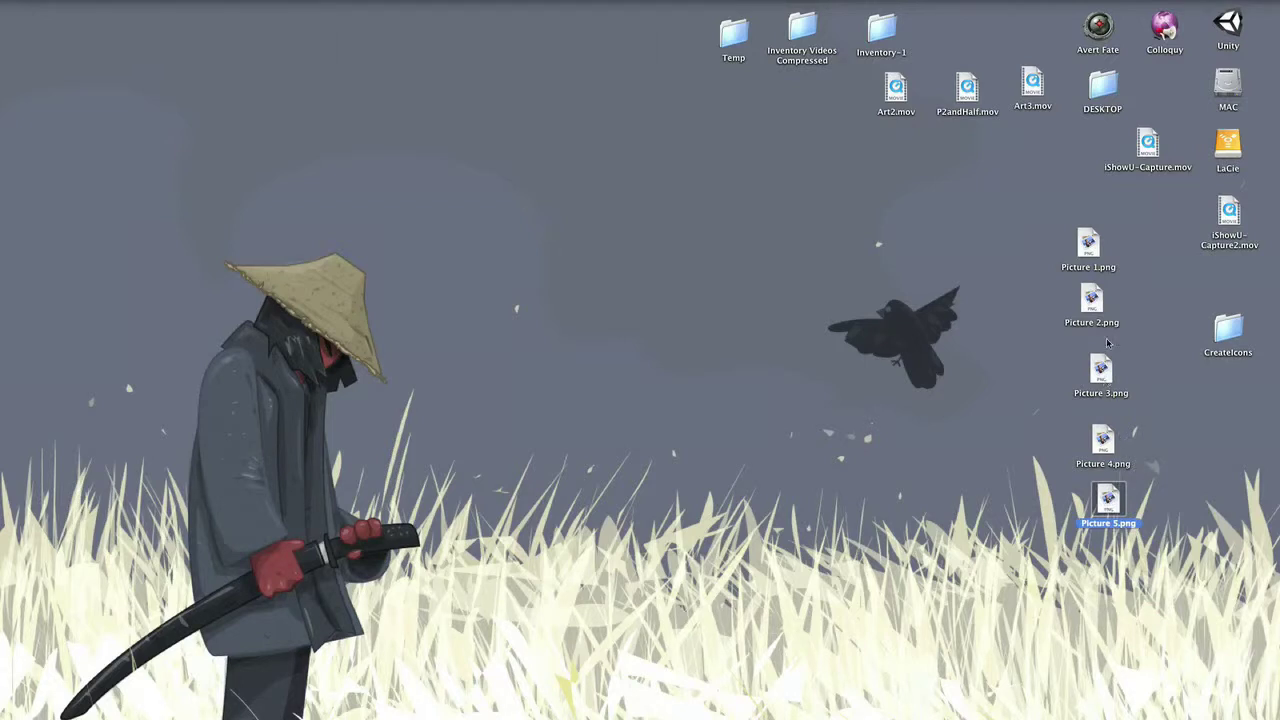
# Close the Picture 4.png preview and move Picture 4.png to the Trash
pyautogui.click(1106, 446)
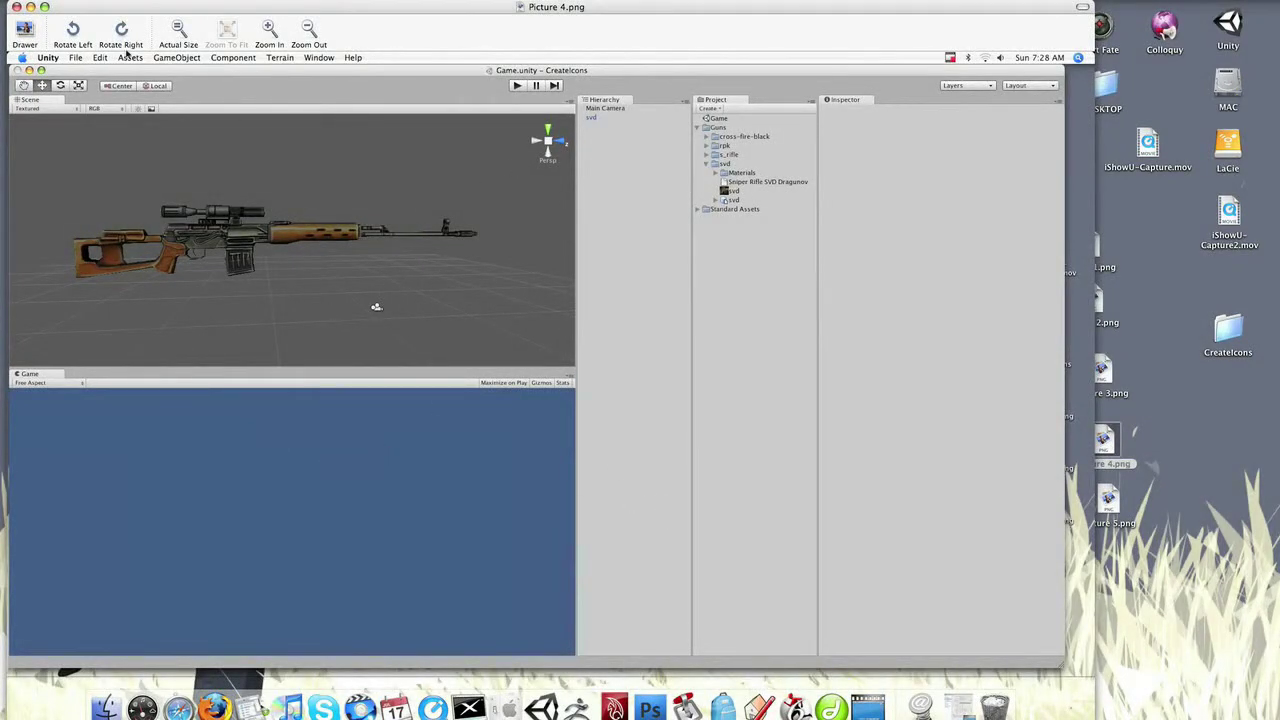
pyautogui.click(16, 7)
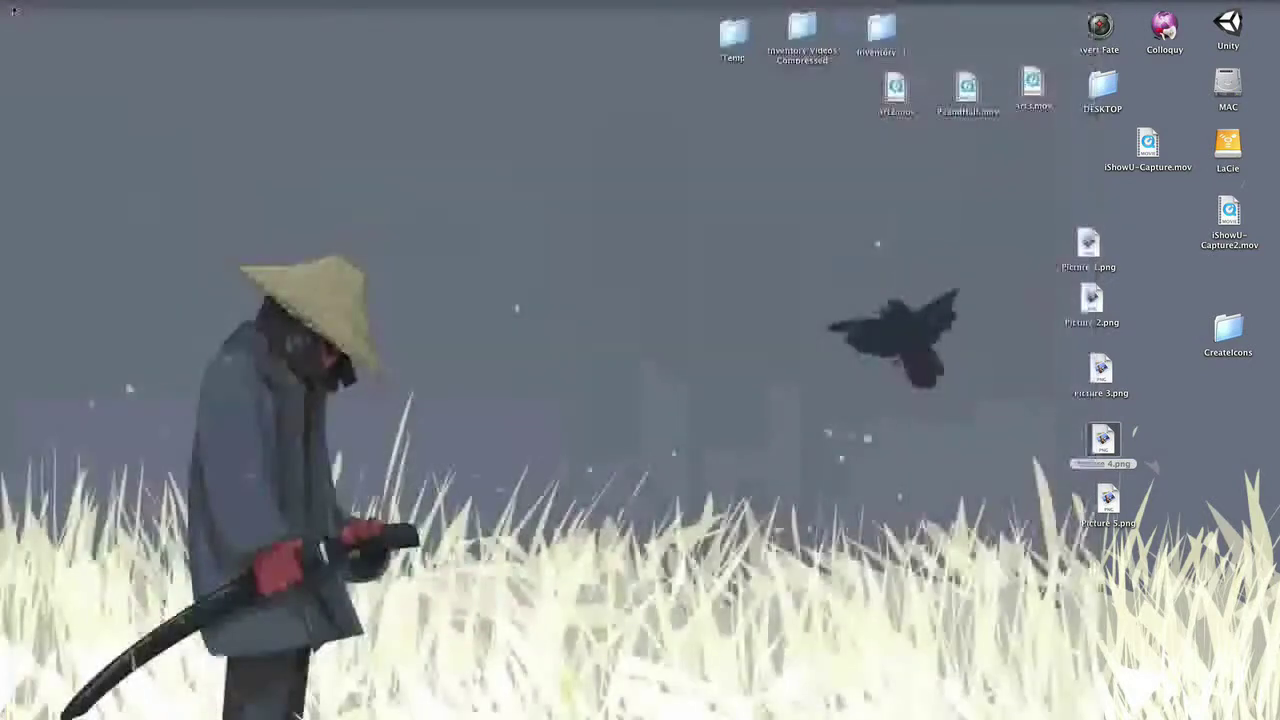
pyautogui.moveTo(1113, 457); pyautogui.dragTo(1215, 712)
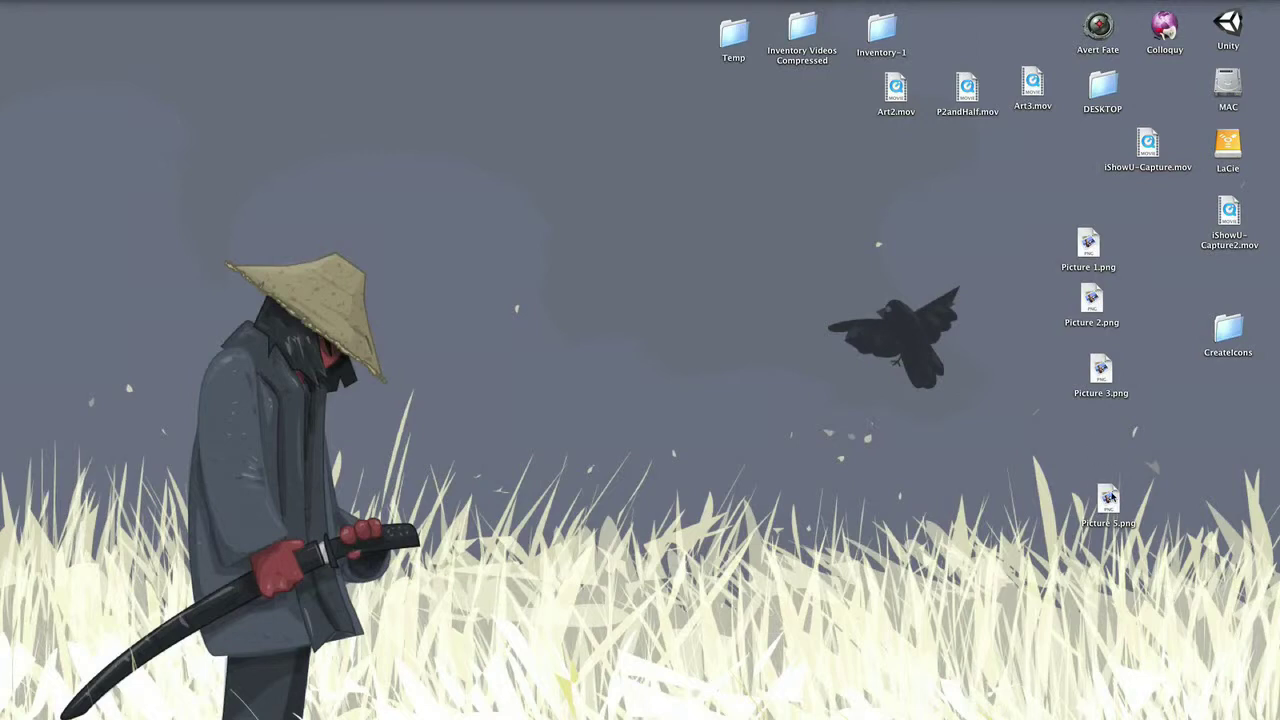
# Move Picture 5.png up beneath Picture 3.png and check it in Preview
pyautogui.moveTo(1109, 498); pyautogui.dragTo(1106, 436)
pyautogui.doubleClick(1106, 436)
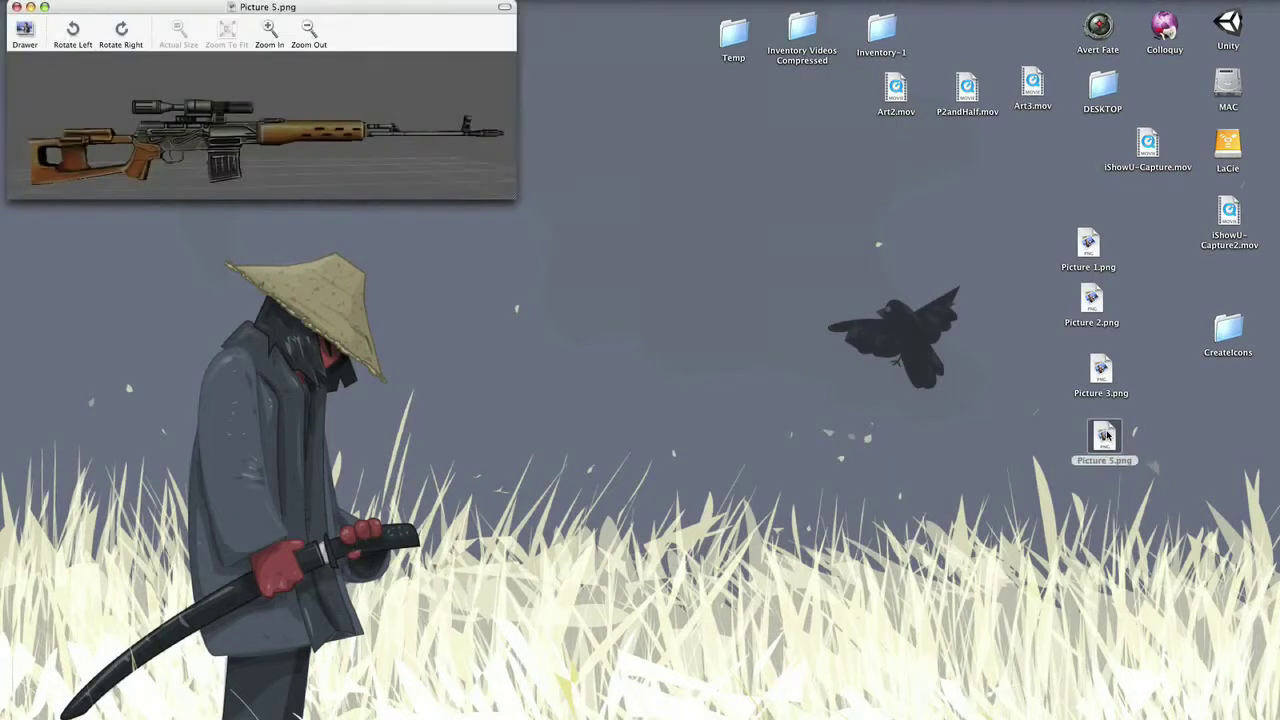
pyautogui.click(16, 7)
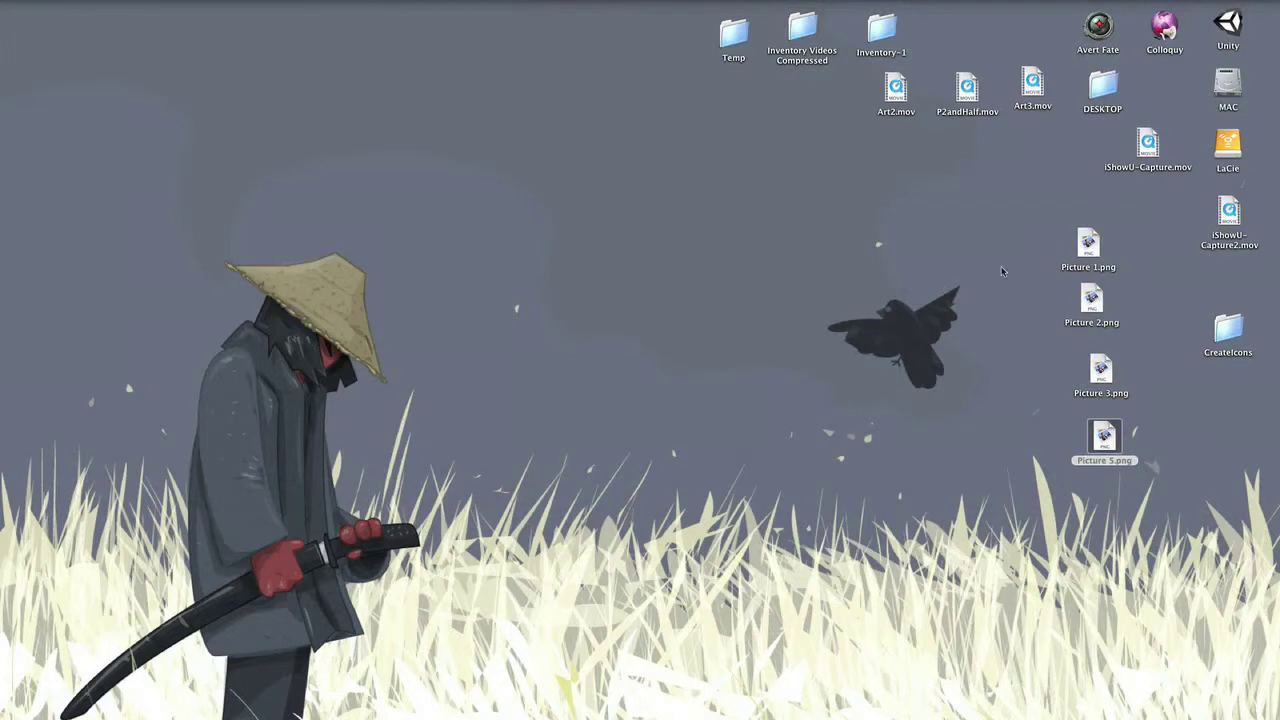
# Open Picture 1.png and Picture 2.png in Adobe Photoshop CS4 via Open With
pyautogui.click(1089, 243)
pyautogui.rightClick(1089, 243)
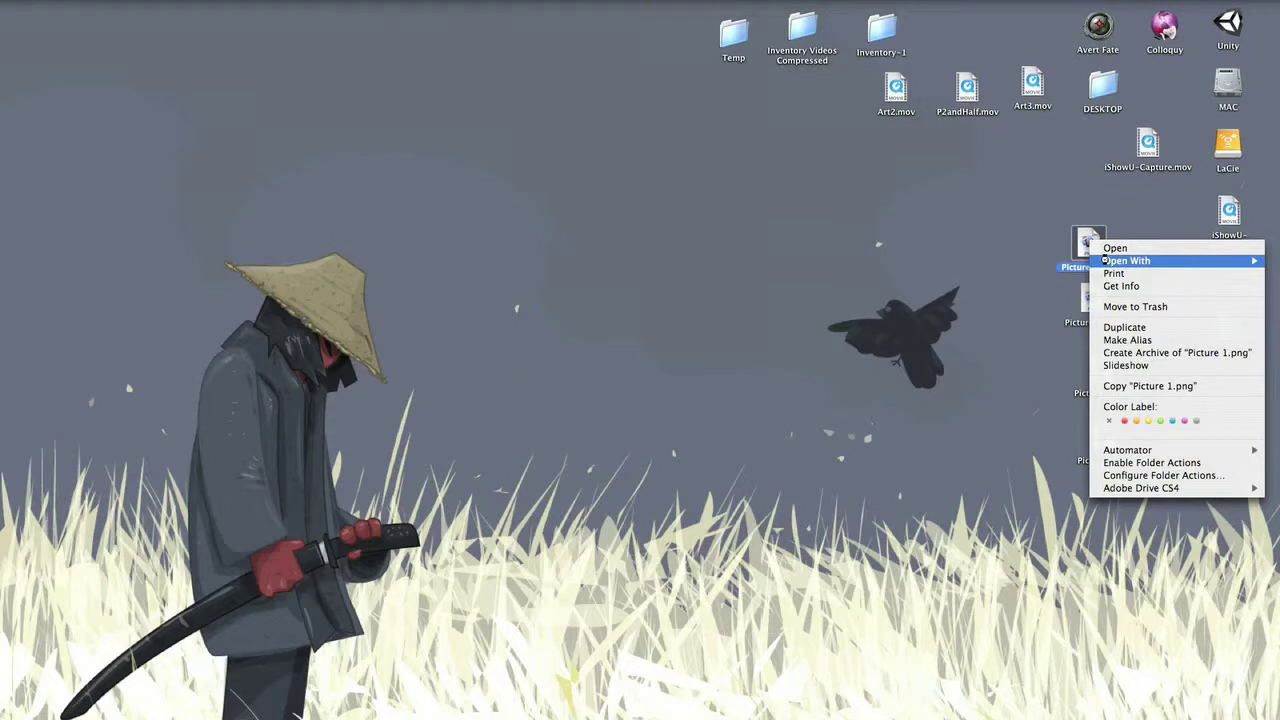
pyautogui.moveTo(1108, 262)
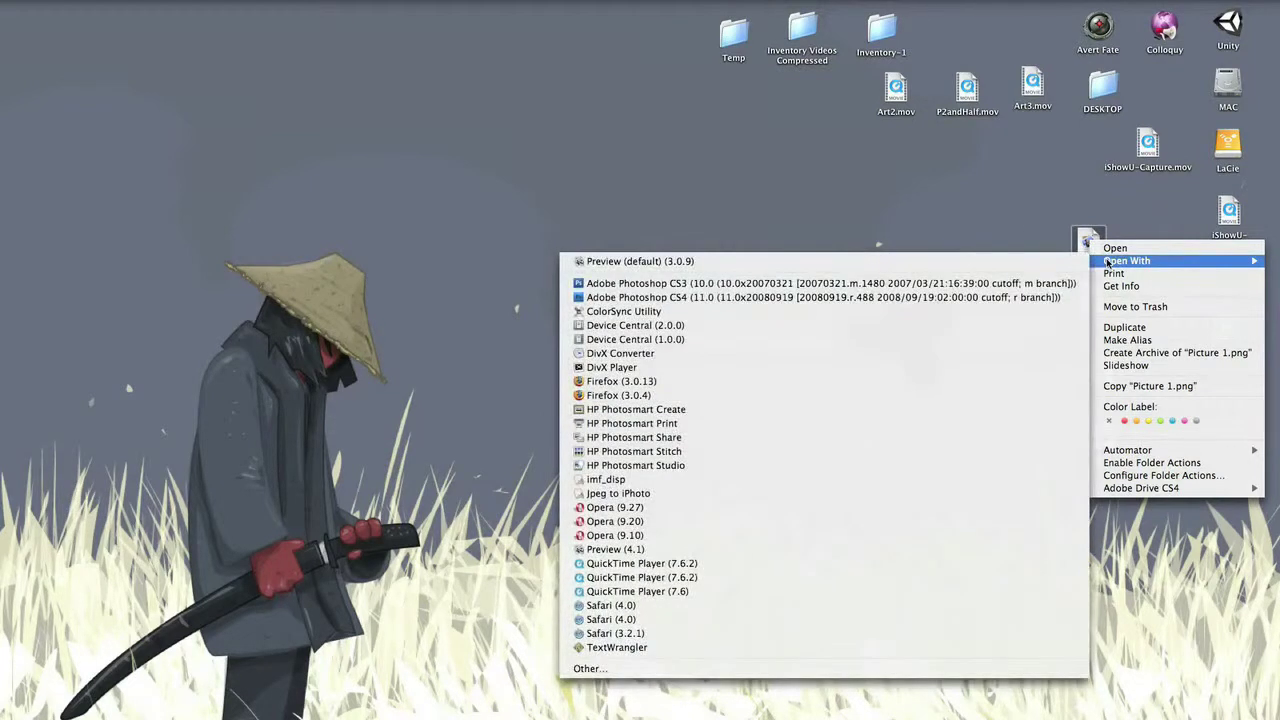
pyautogui.click(1036, 303)
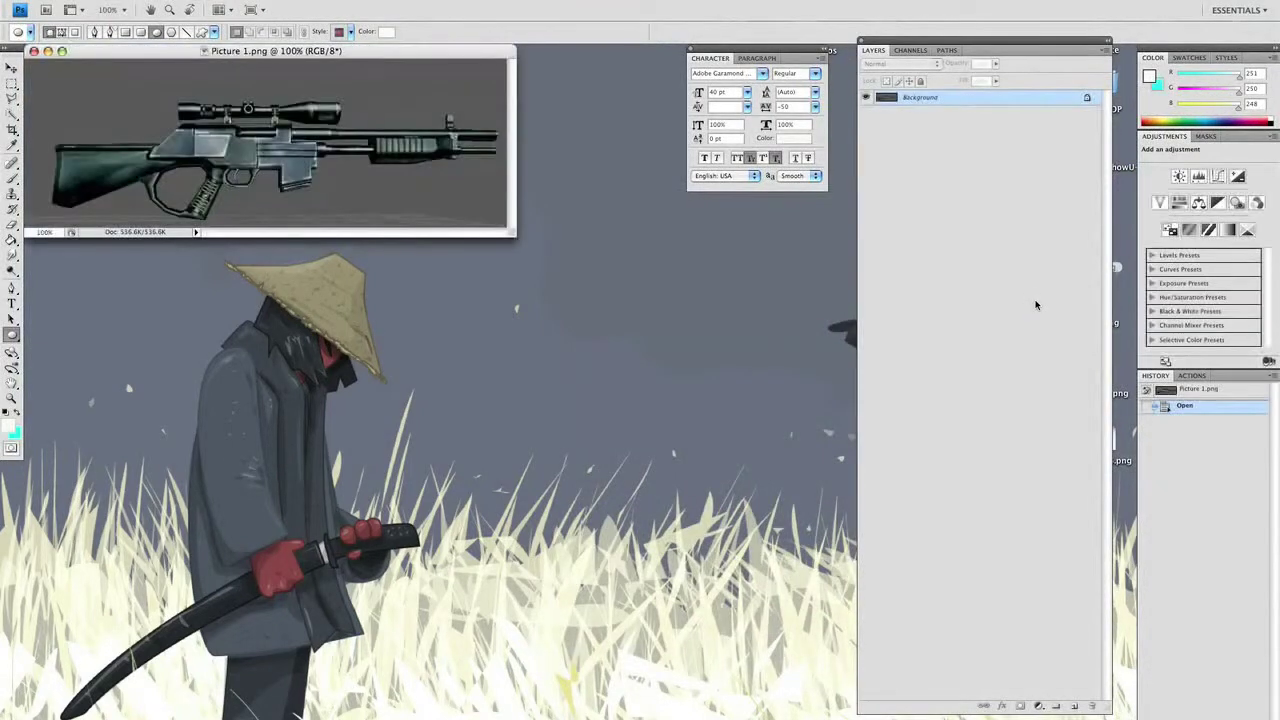
pyautogui.press('Tab')
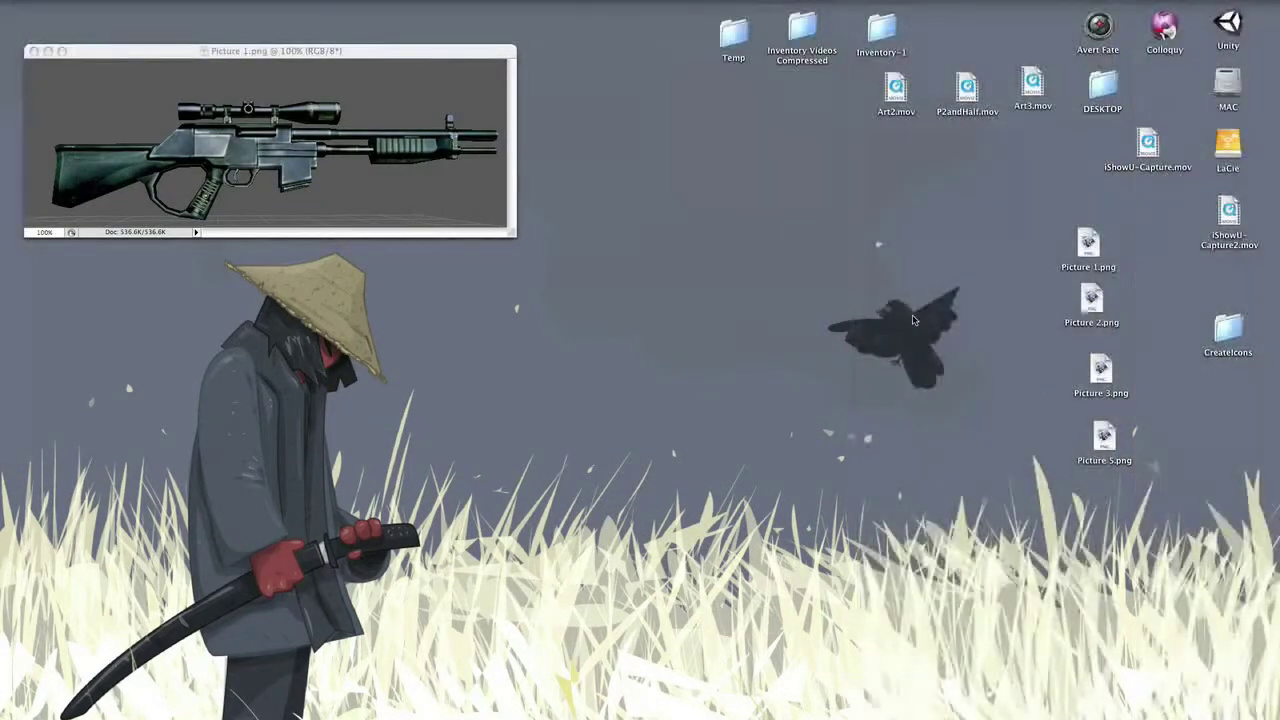
pyautogui.rightClick(1086, 300)
pyautogui.moveTo(1125, 315)
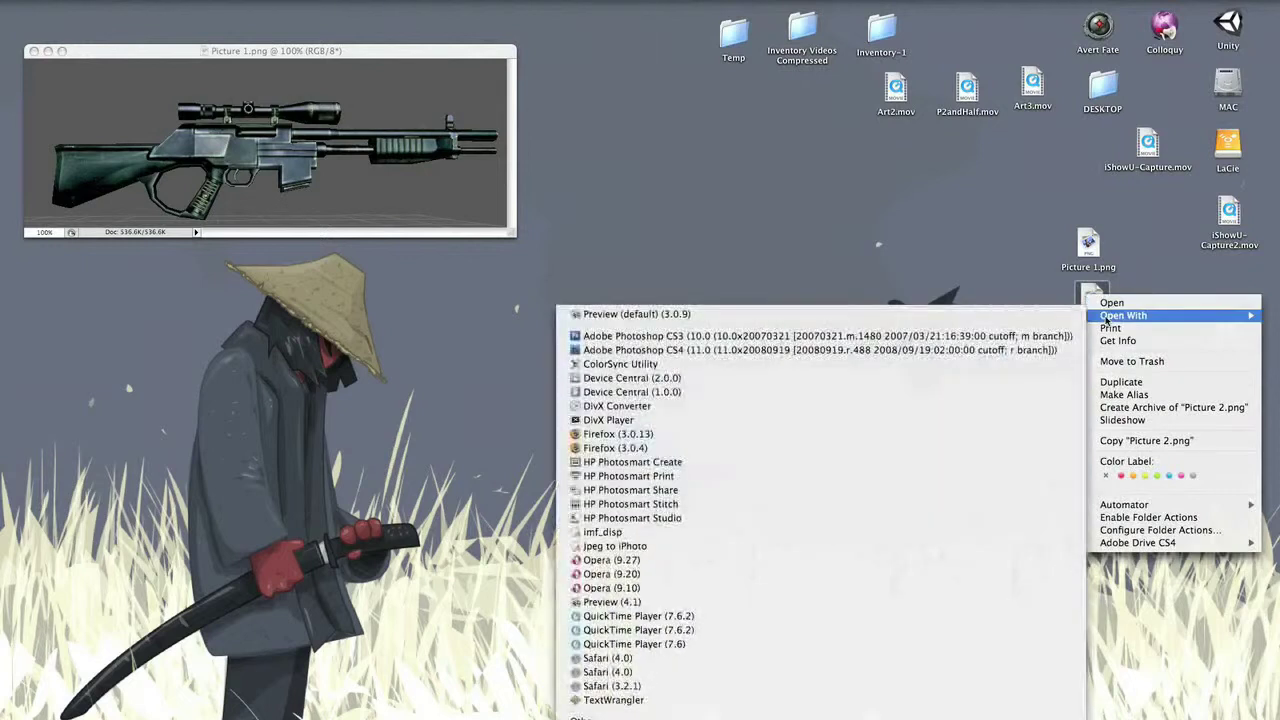
pyautogui.click(958, 350)
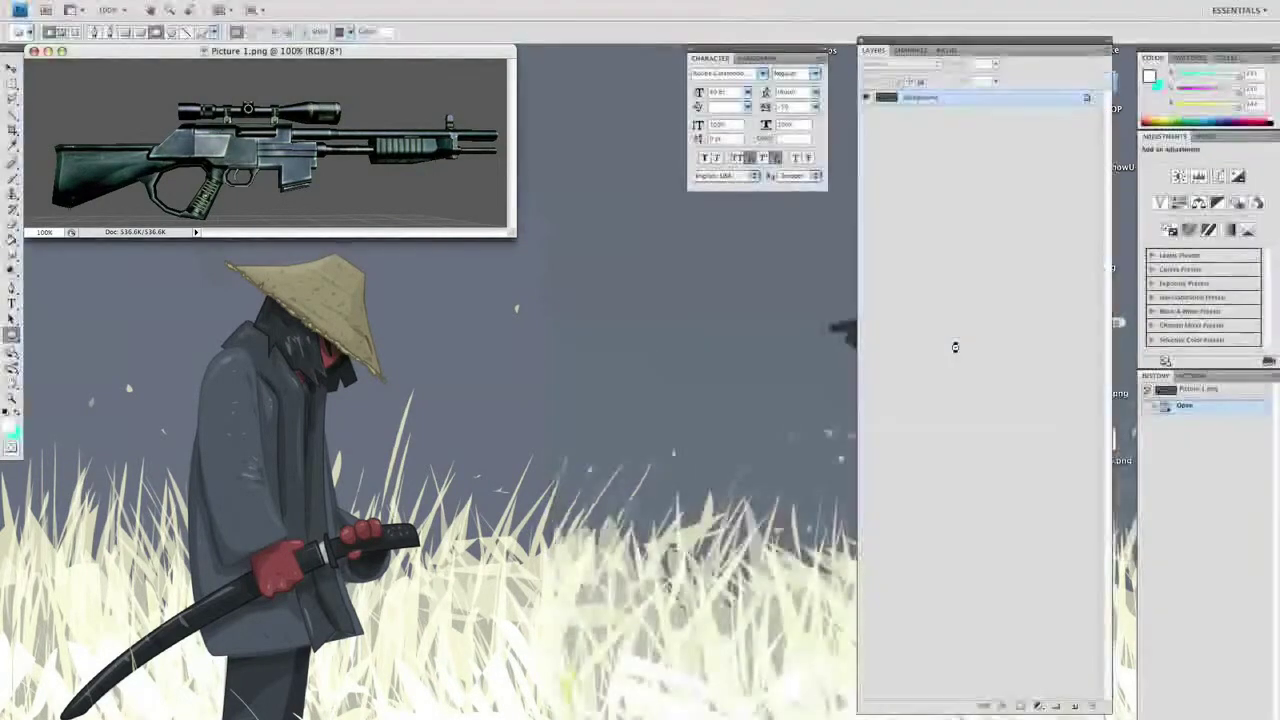
pyautogui.press('Tab')
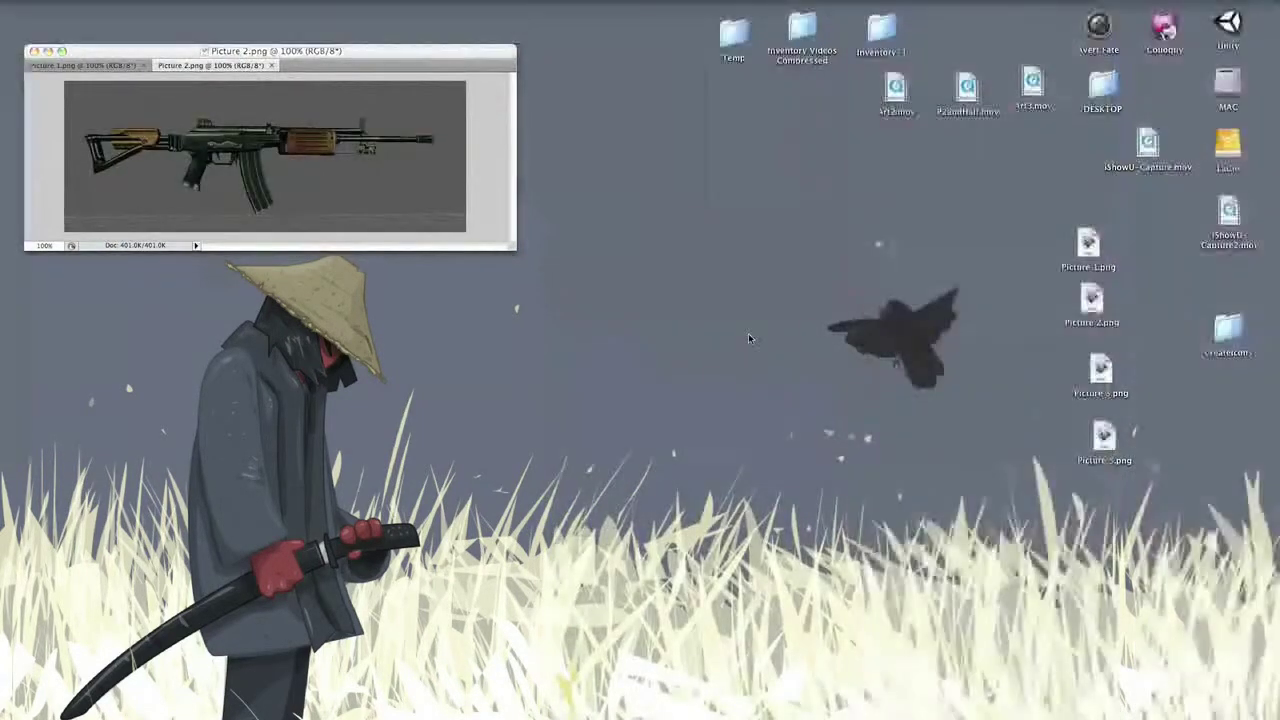
# Open Picture 3.png and Picture 5.png in Adobe Photoshop CS4 the same way
pyautogui.rightClick(1104, 372)
pyautogui.moveTo(1059, 400)
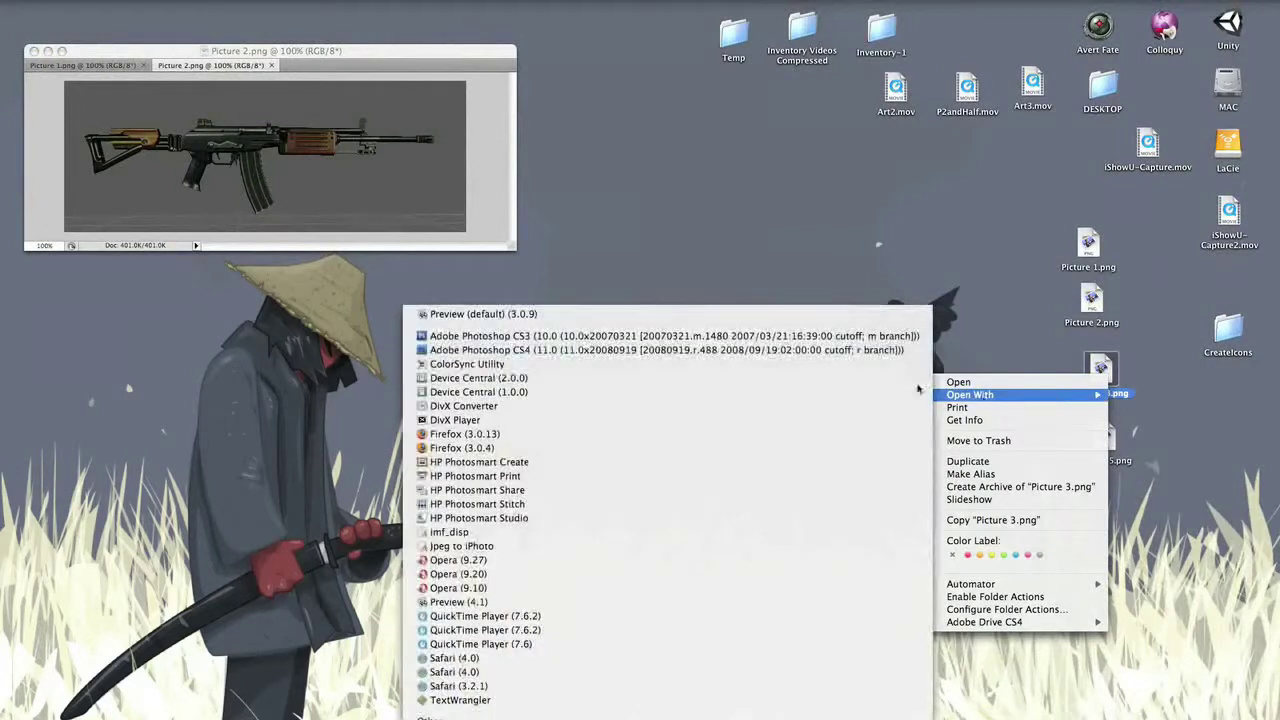
pyautogui.click(840, 350)
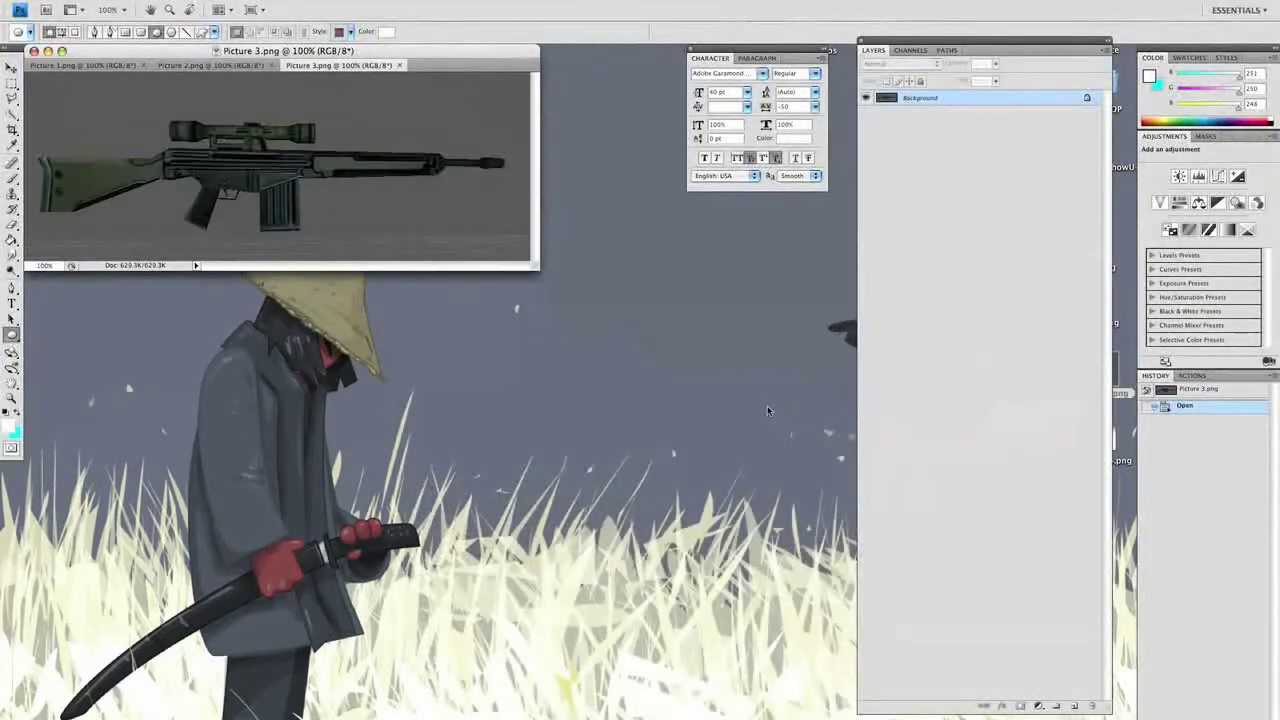
pyautogui.click(767, 405)
pyautogui.rightClick(1101, 429)
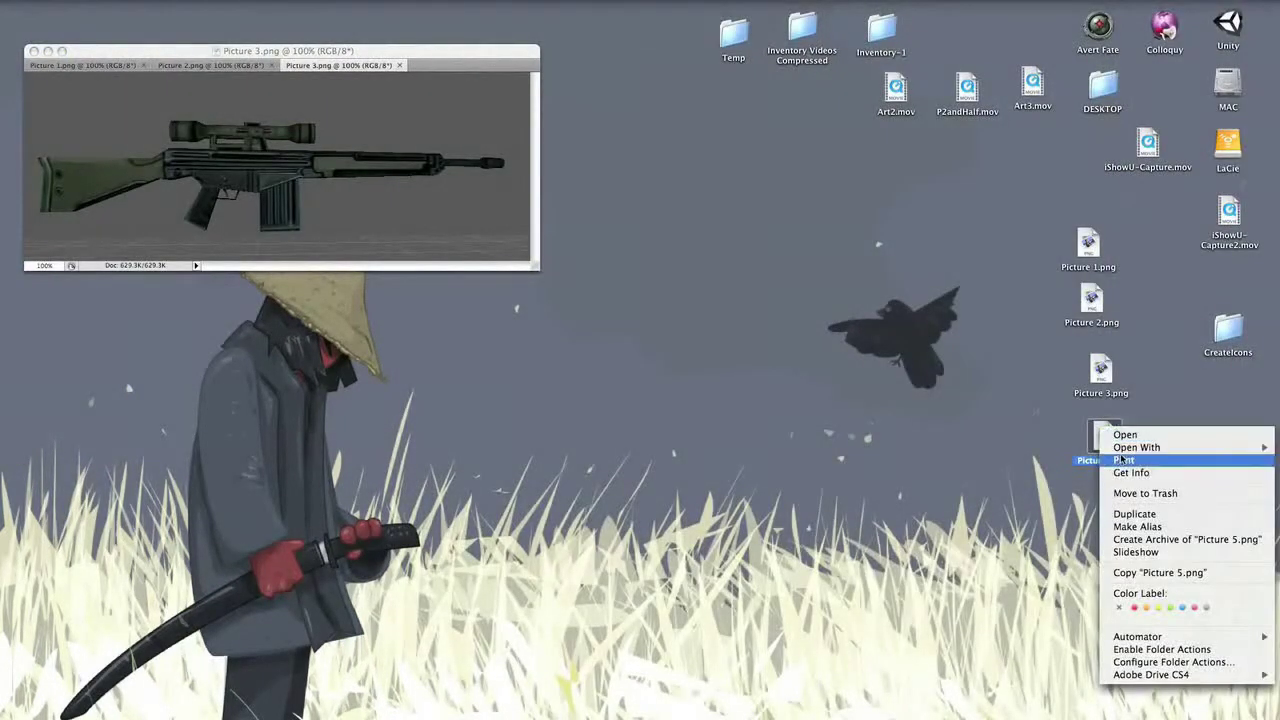
pyautogui.moveTo(1130, 447)
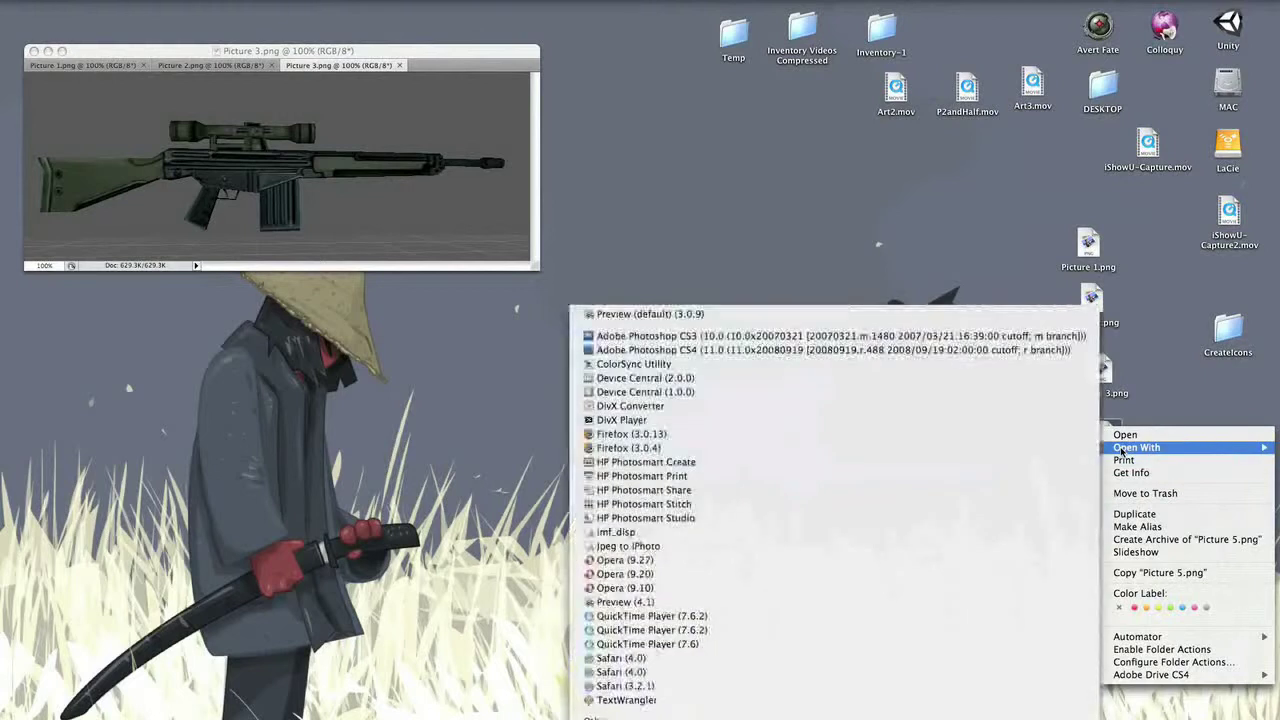
pyautogui.click(881, 351)
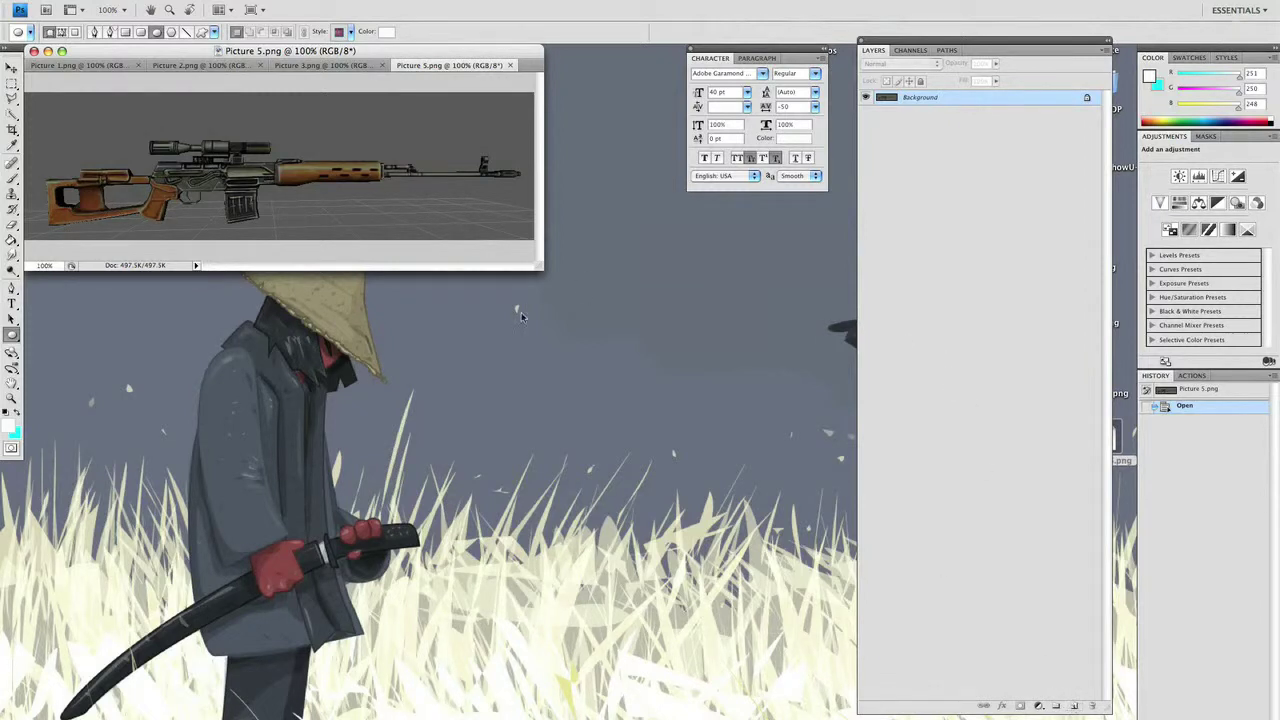
pyautogui.press('Tab')
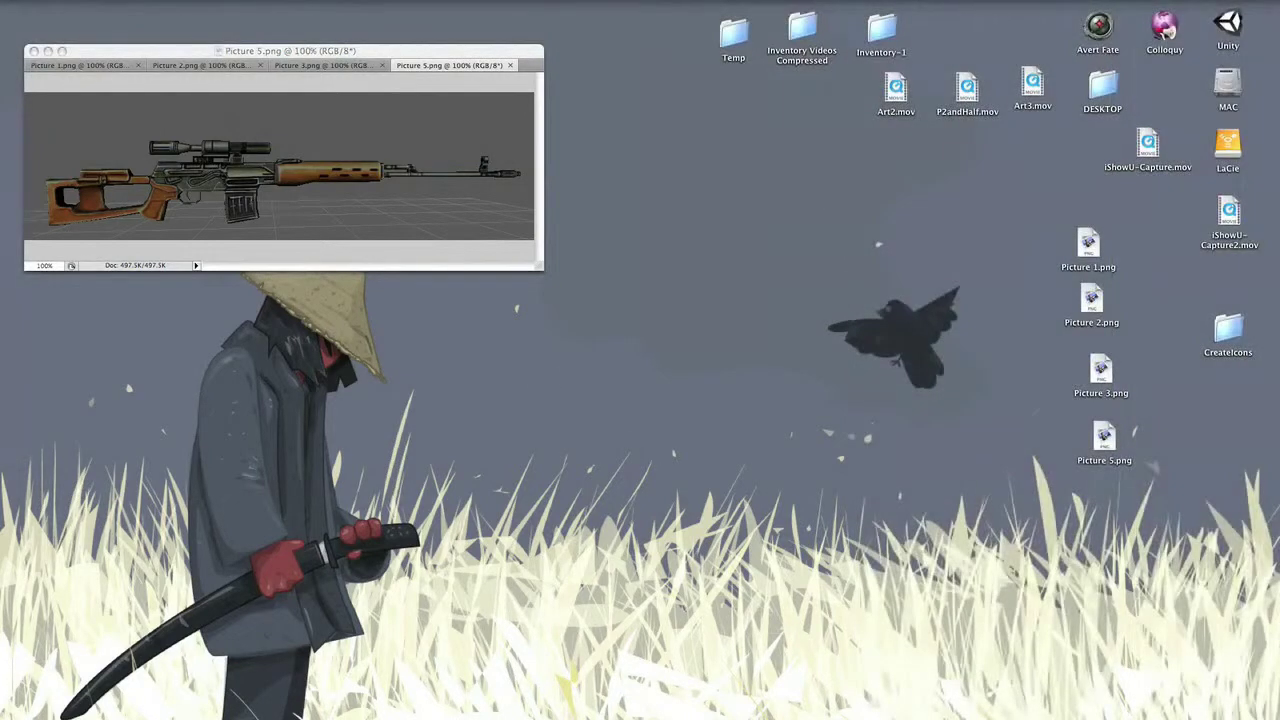
pyautogui.press('Tab')
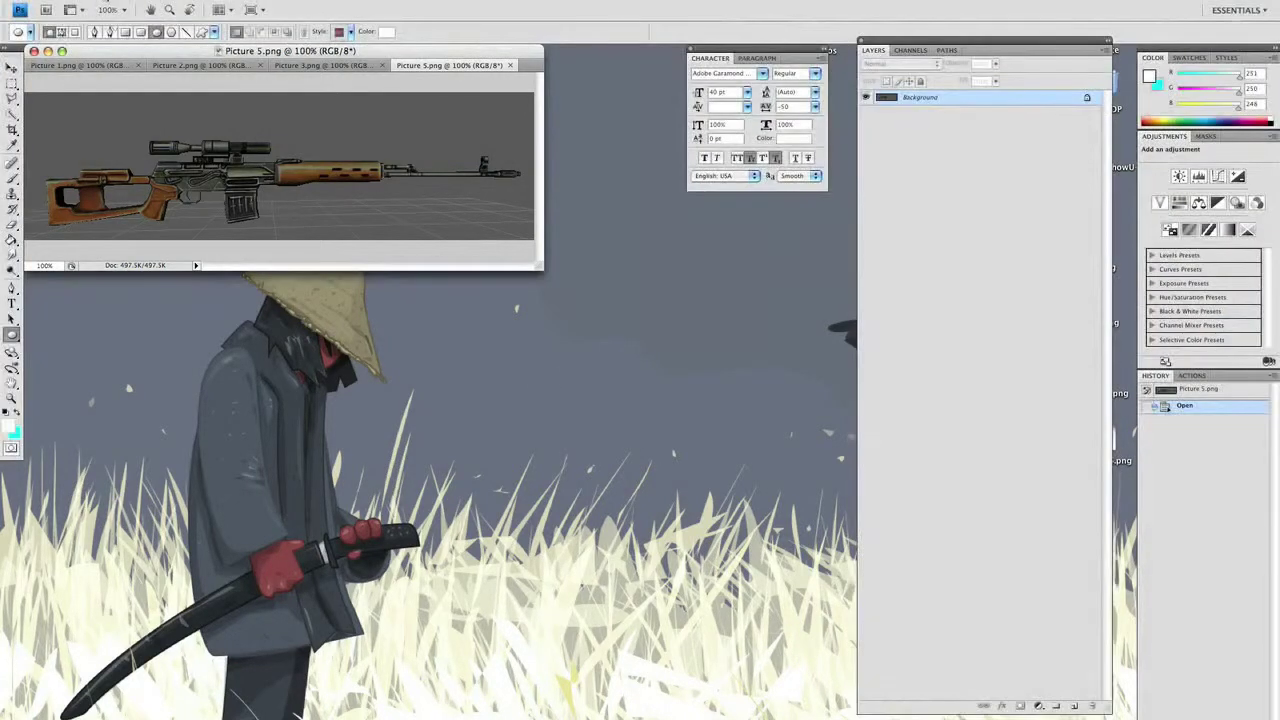
# Start a new document and enter Width 100 and Height 100 pixels
pyautogui.click(110, 1)
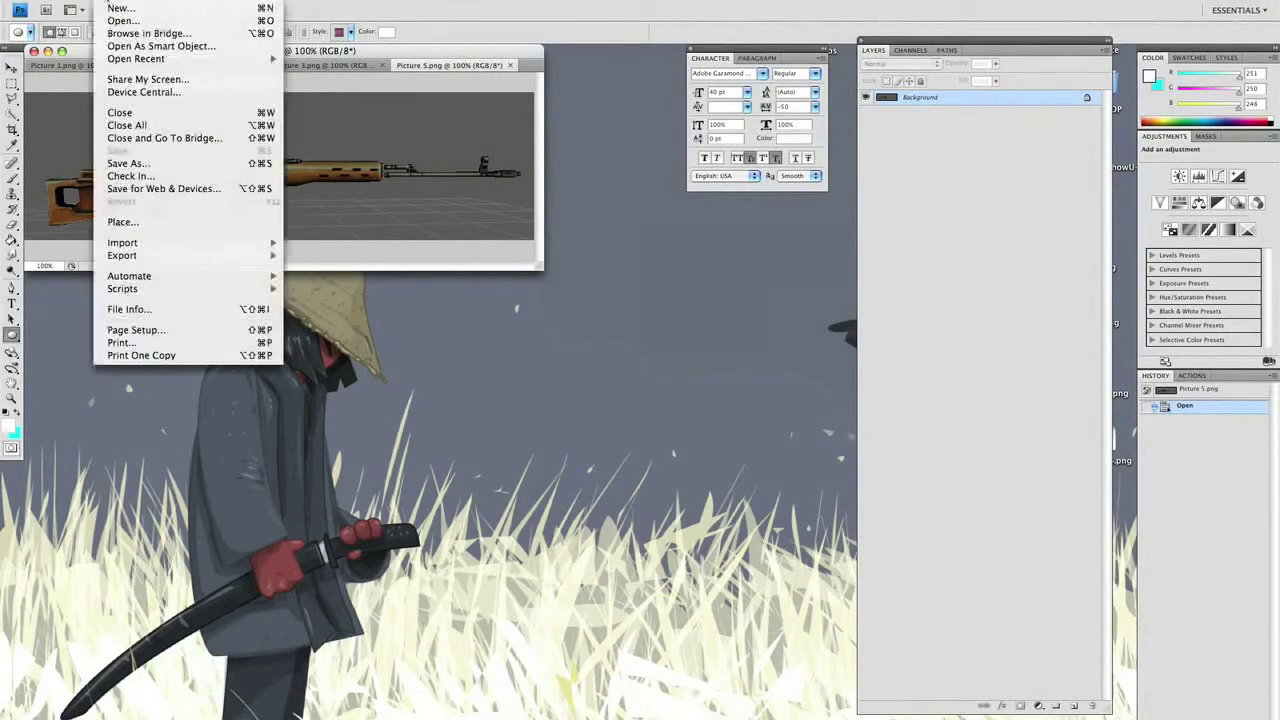
pyautogui.click(142, 10)
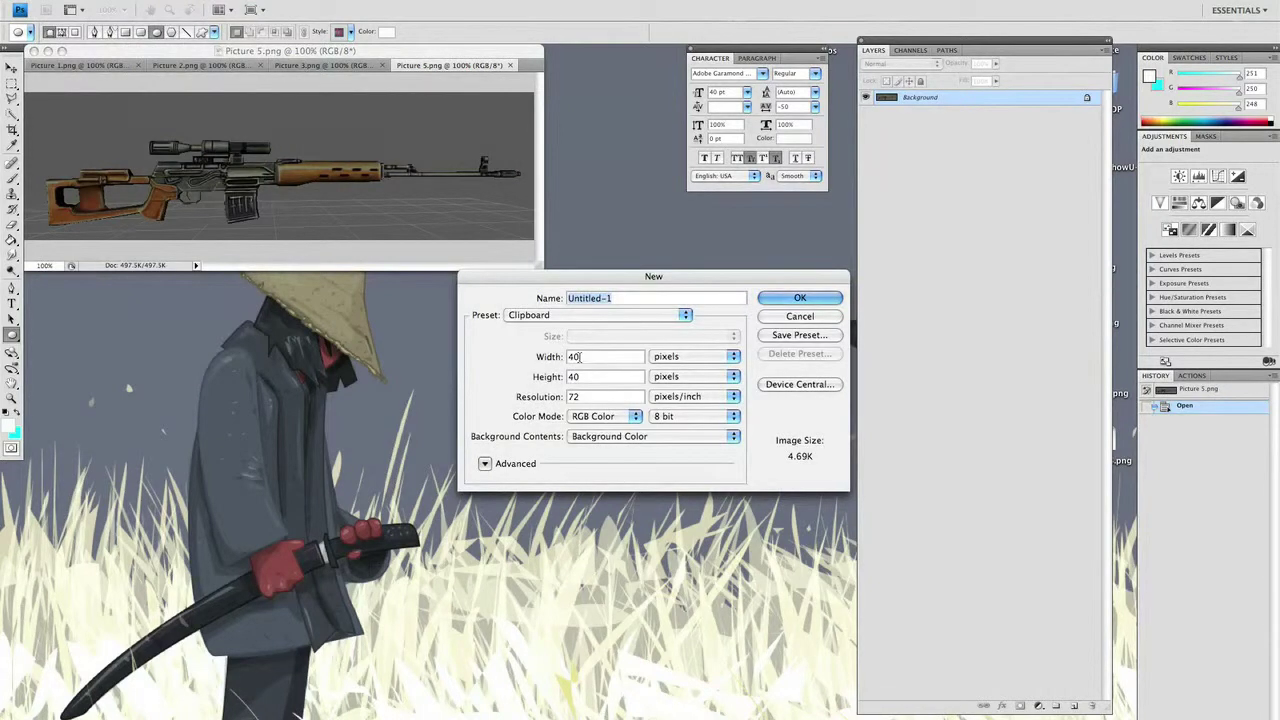
pyautogui.doubleClick(579, 357)
pyautogui.write('4')
pyautogui.press('BackSpace')
pyautogui.write('100')
pyautogui.press('Tab')
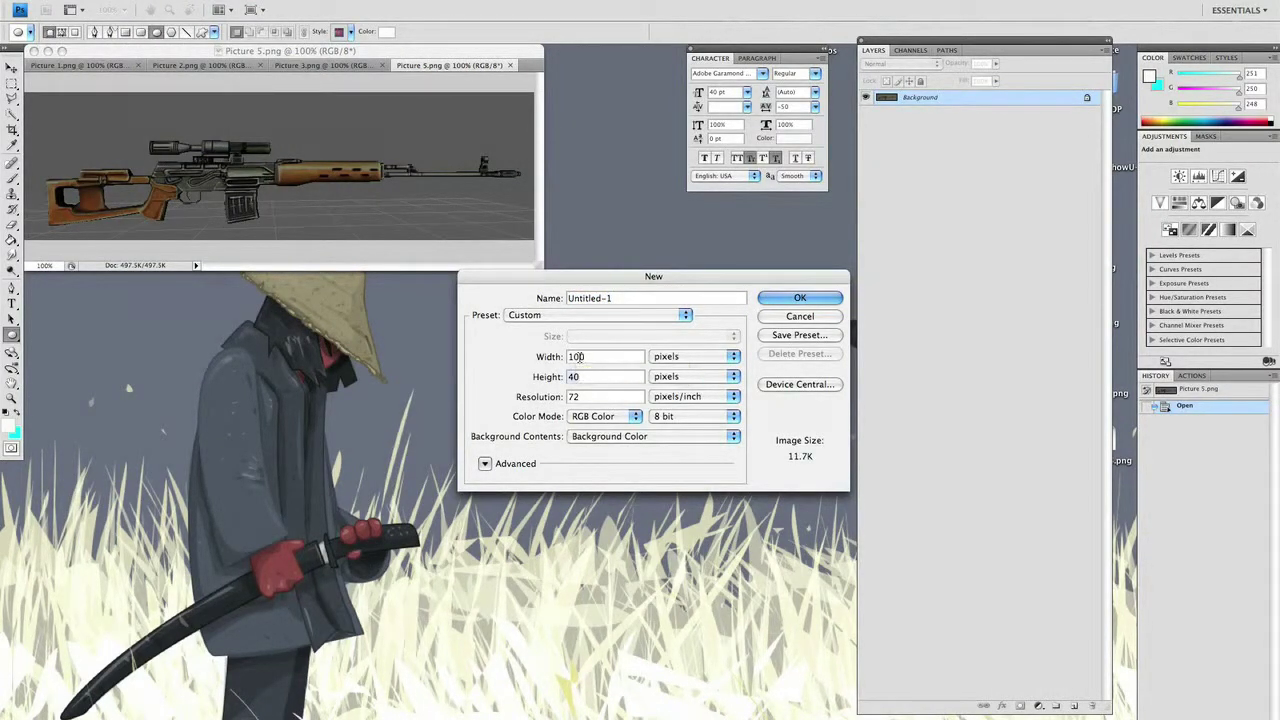
pyautogui.write('100')
# Create Untitled-1 and float it as a separate window beside the Picture tabs
pyautogui.click(779, 299)
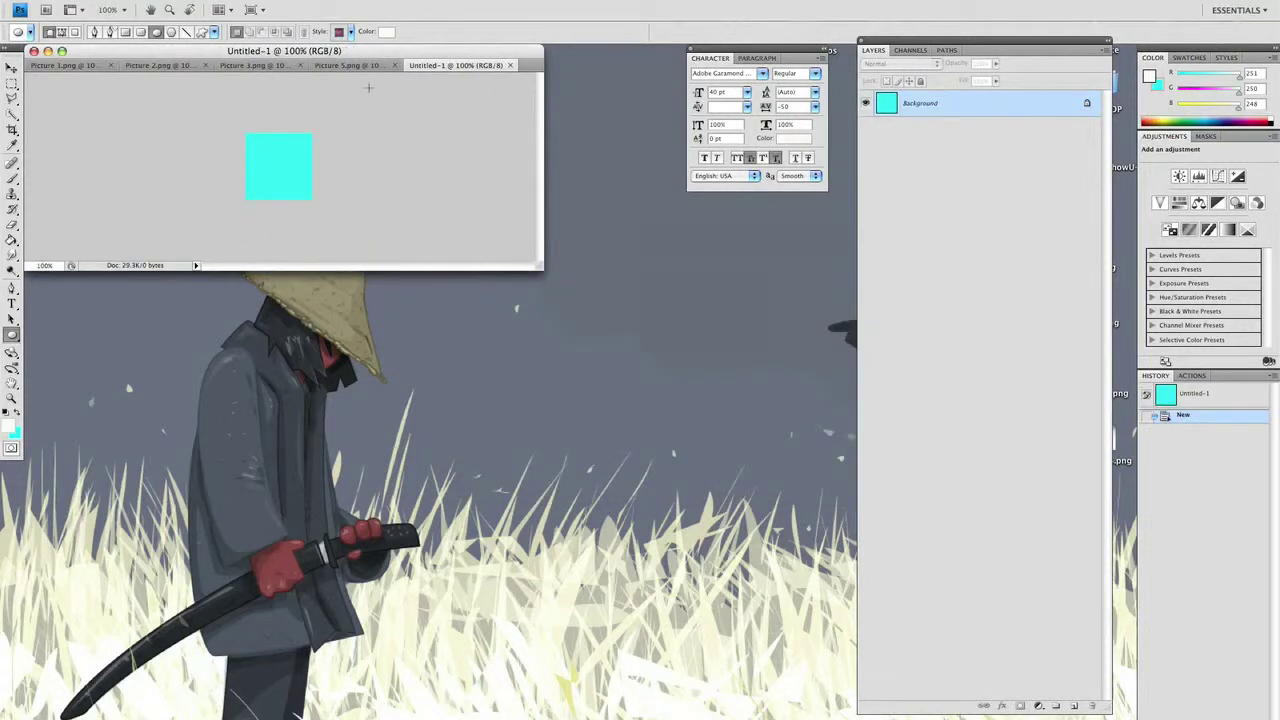
pyautogui.moveTo(443, 67); pyautogui.dragTo(375, 279)
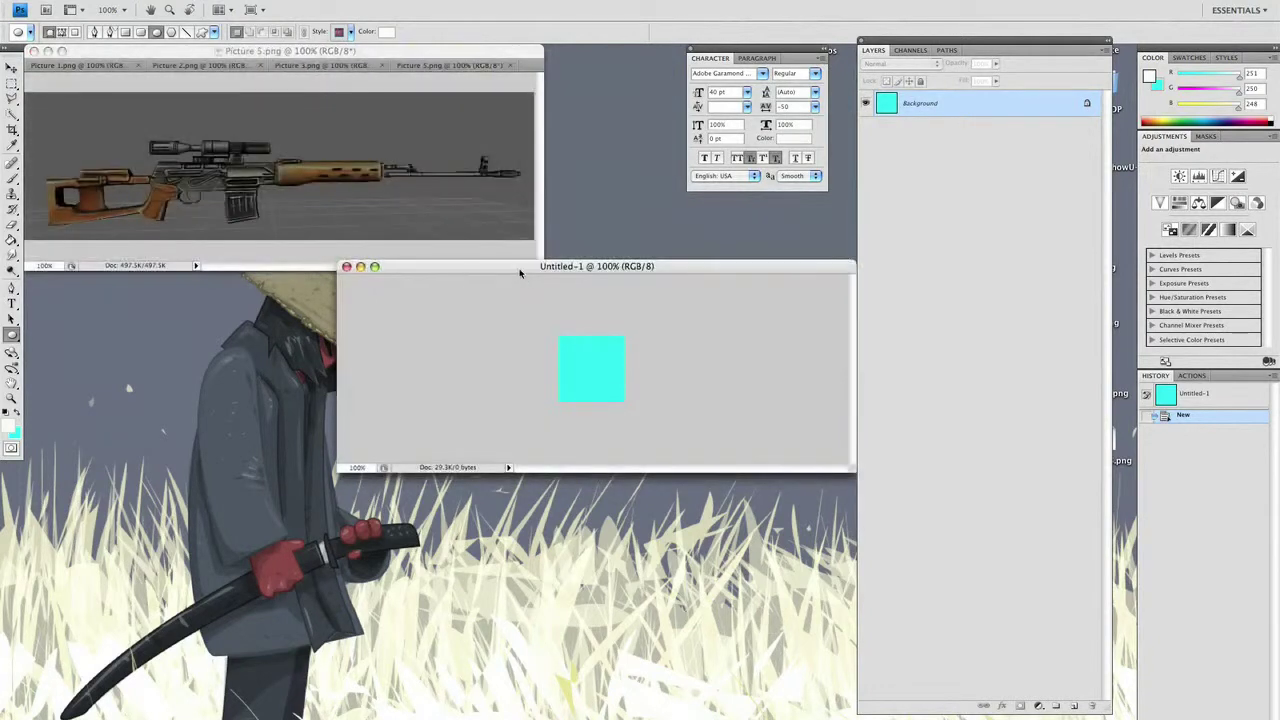
pyautogui.moveTo(517, 277); pyautogui.dragTo(459, 296)
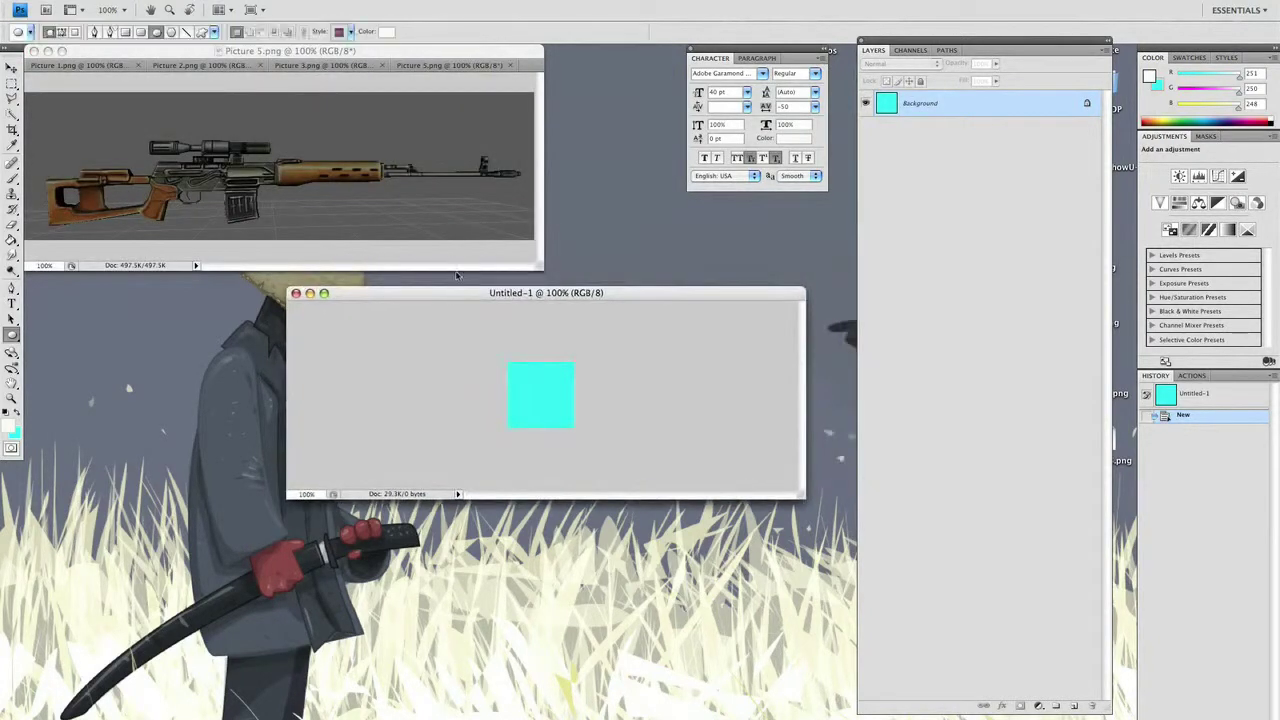
pyautogui.click(85, 65)
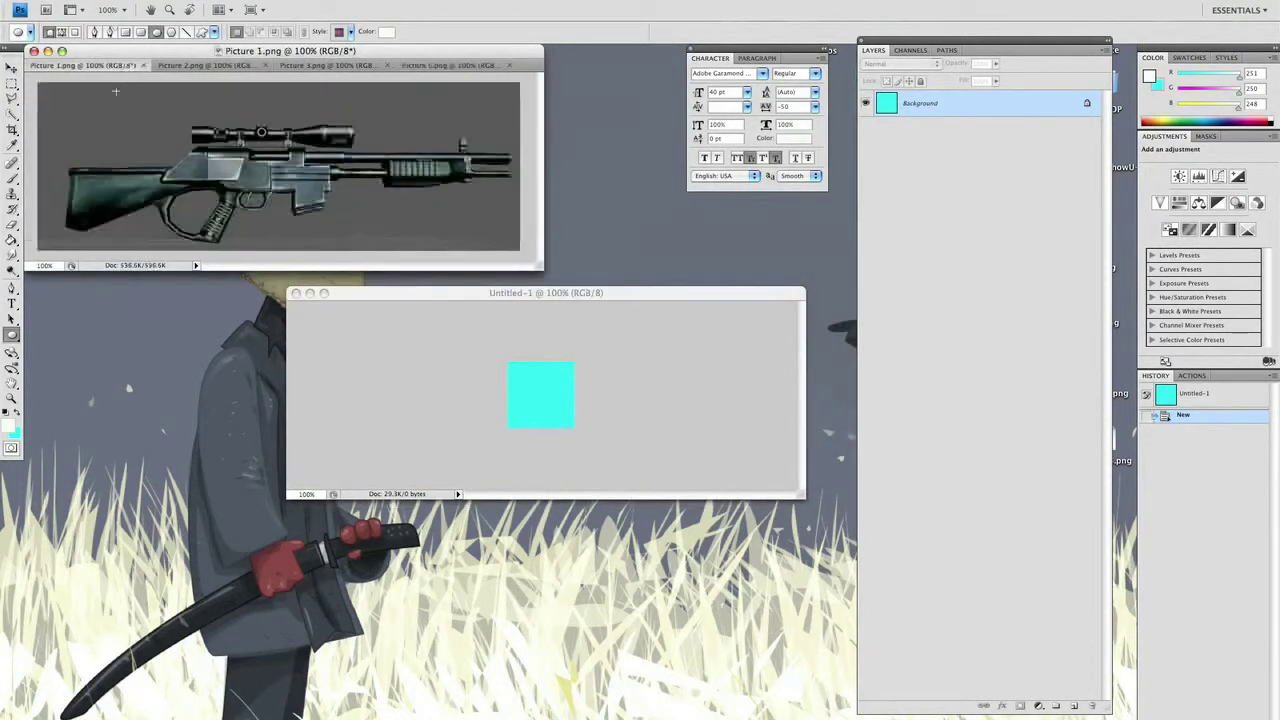
pyautogui.click(449, 293)
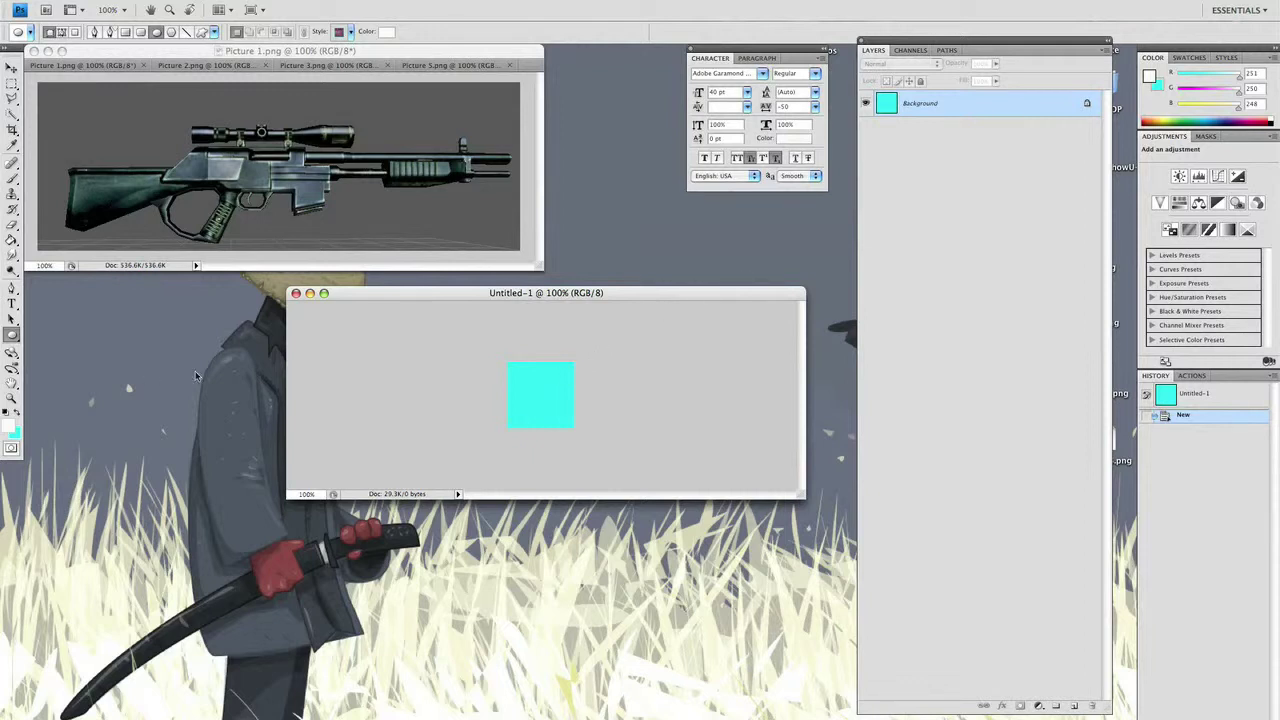
# Set the foreground colour to dark brown 5d3d18 and paint-bucket the cyan square
pyautogui.click(10, 428)
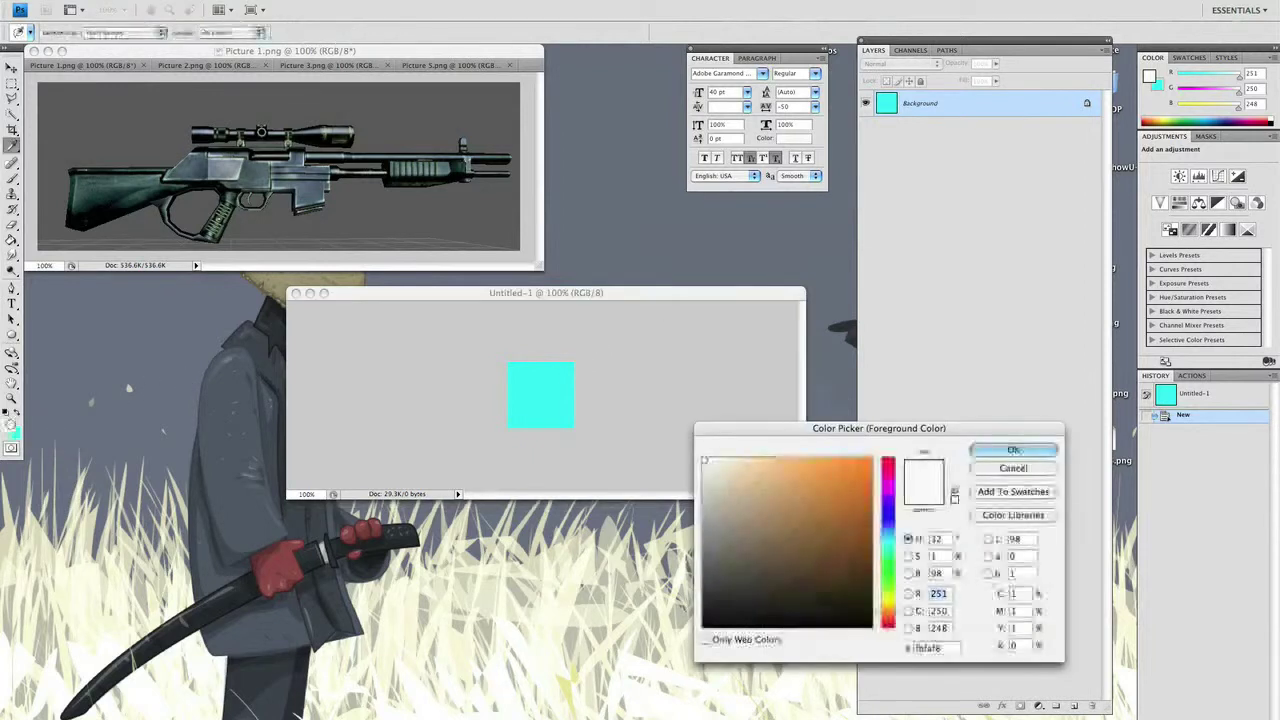
pyautogui.click(828, 566)
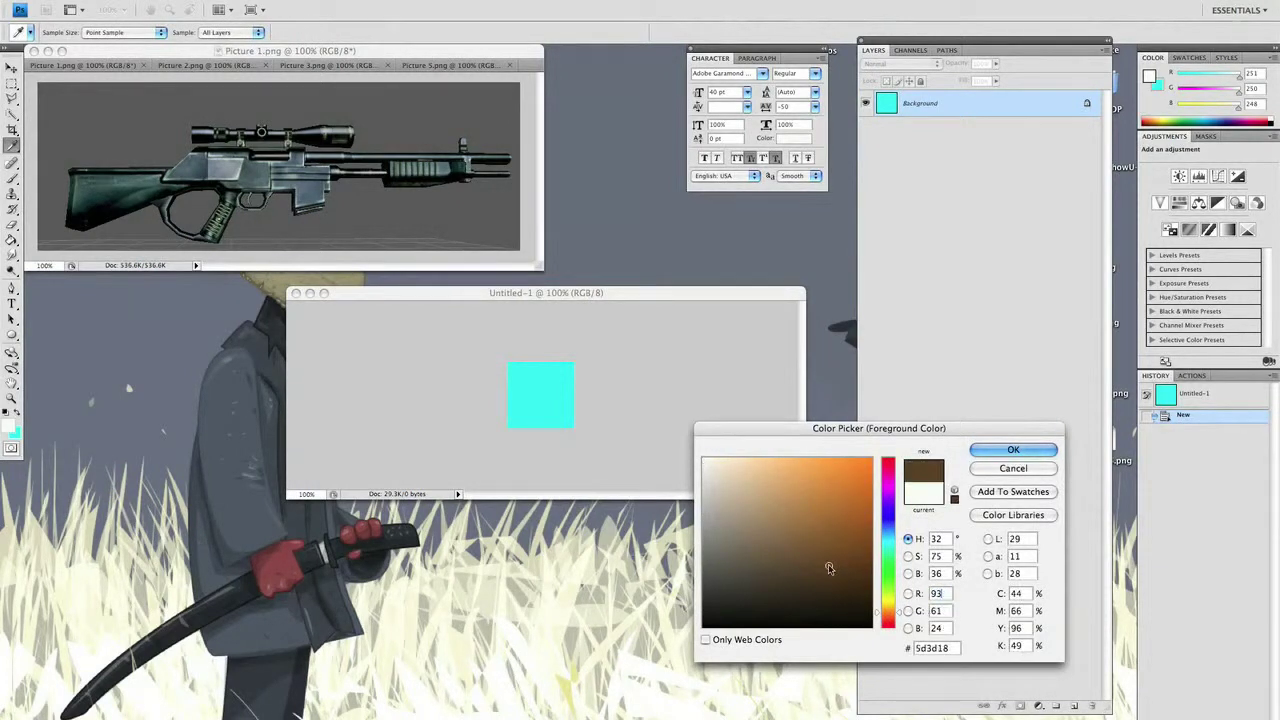
pyautogui.click(1012, 449)
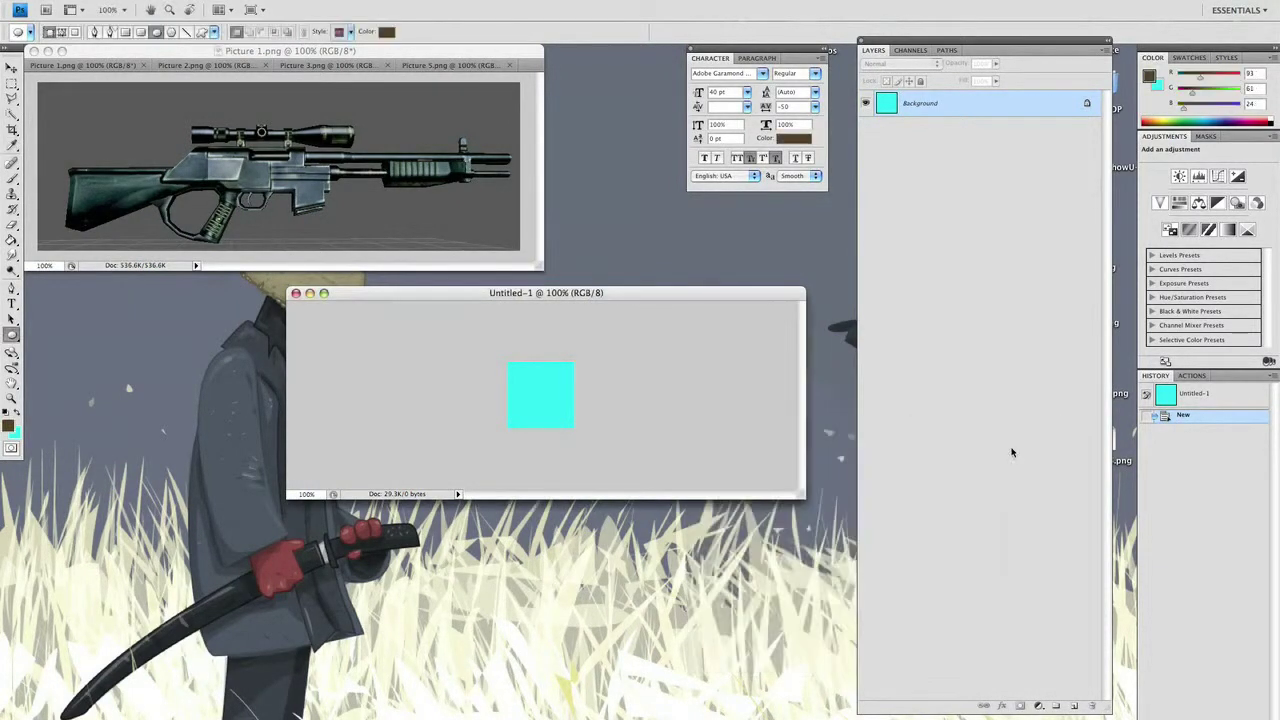
pyautogui.click(11, 238)
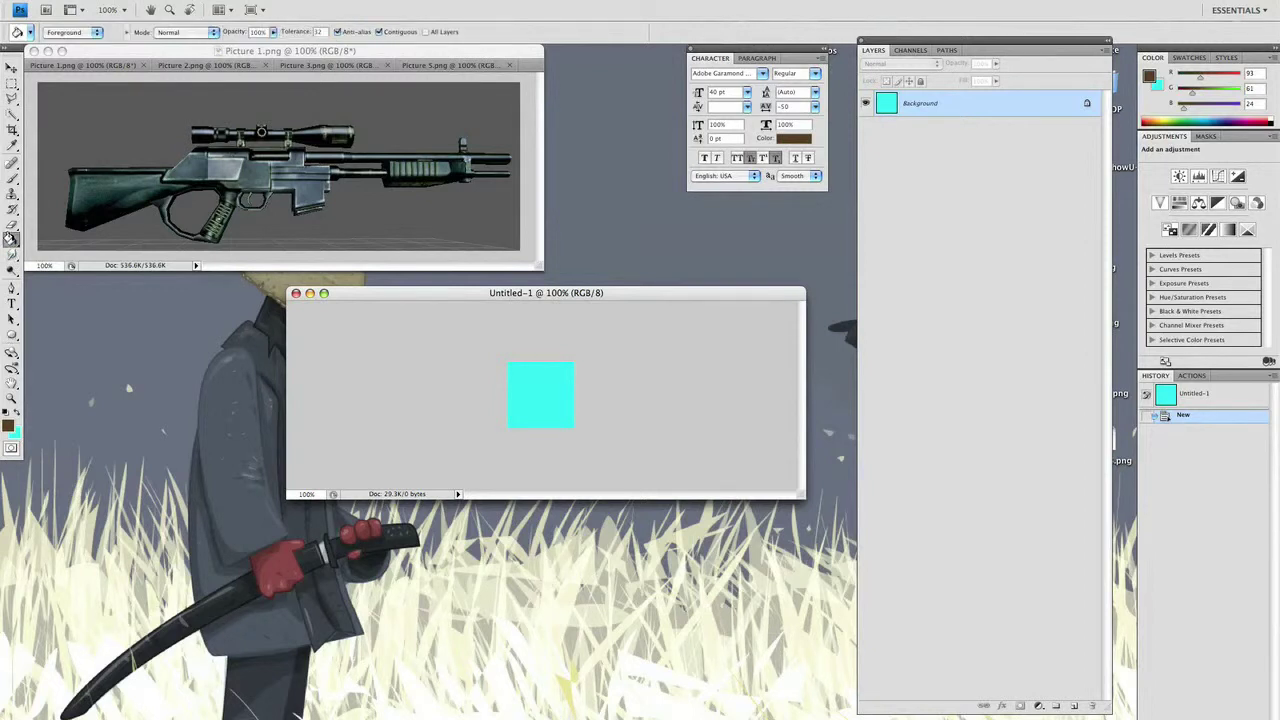
pyautogui.click(536, 388)
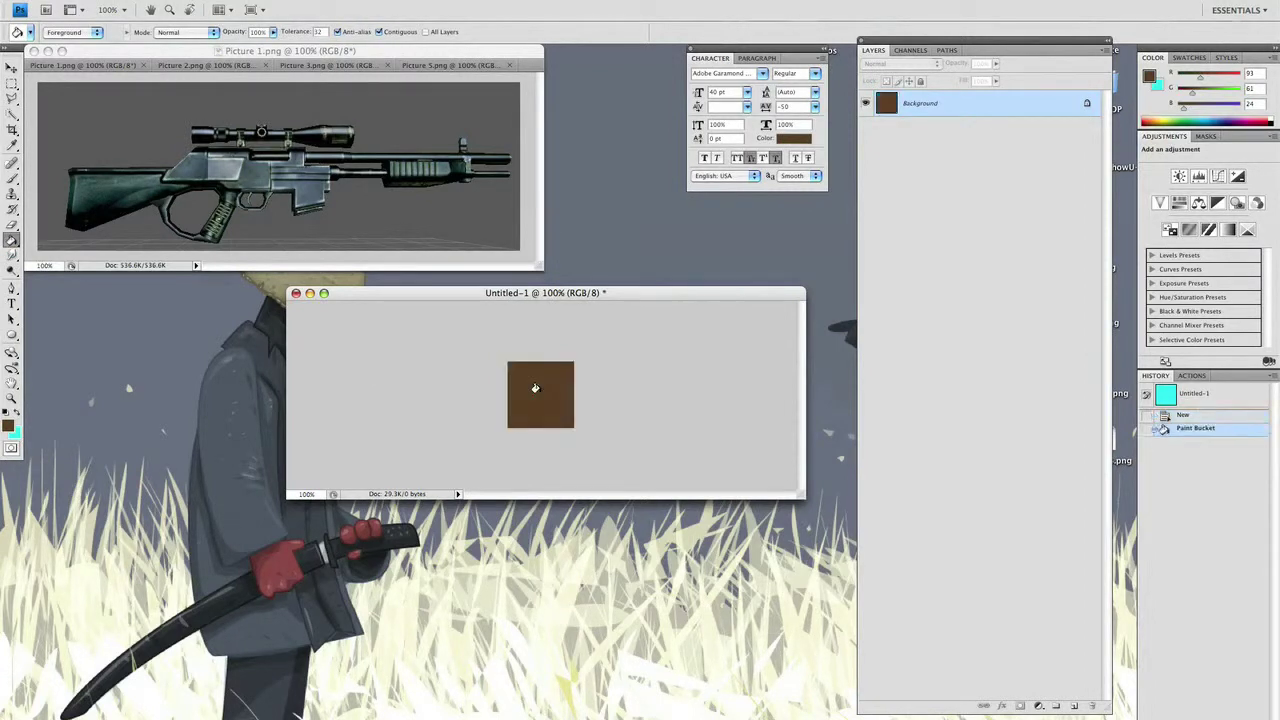
# Convert Untitled-1's Background layer into Layer 0
pyautogui.keyDown('alt'); pyautogui.doubleClick(926, 107); pyautogui.keyUp('alt')
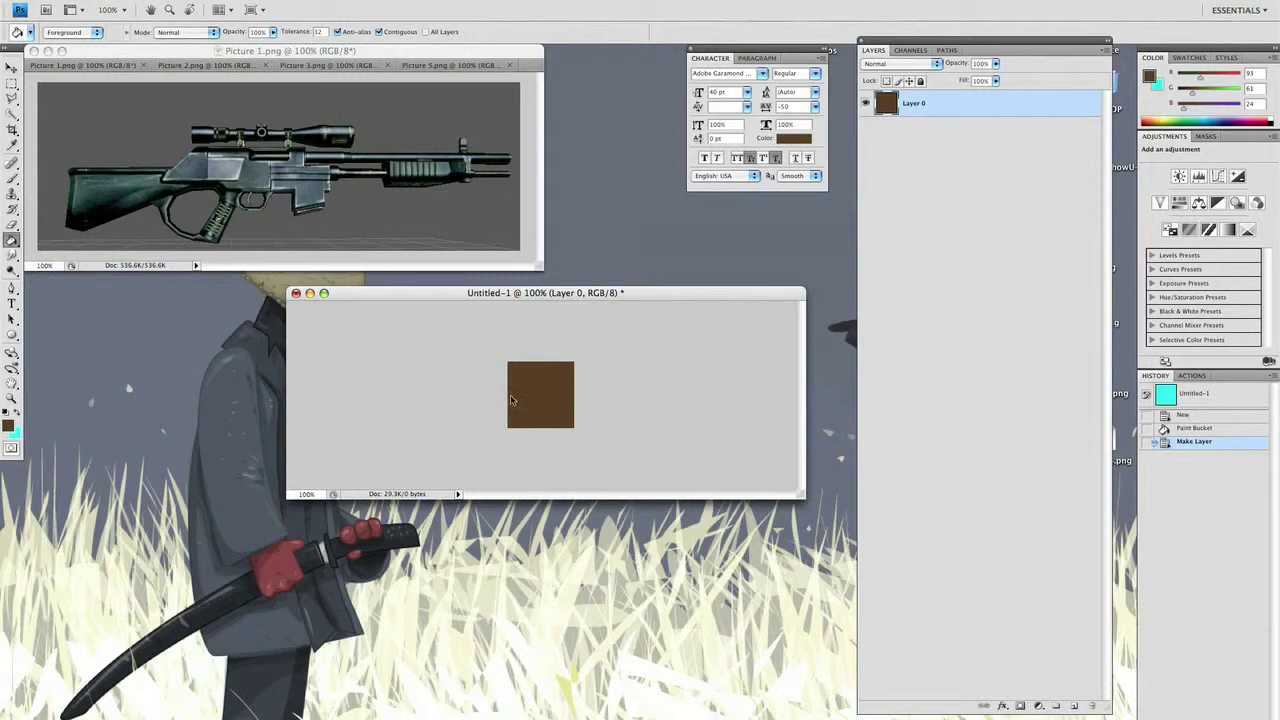
# Add a Bevel and Emboss effect with default Inner Bevel settings to Layer 0
pyautogui.click(1003, 706)
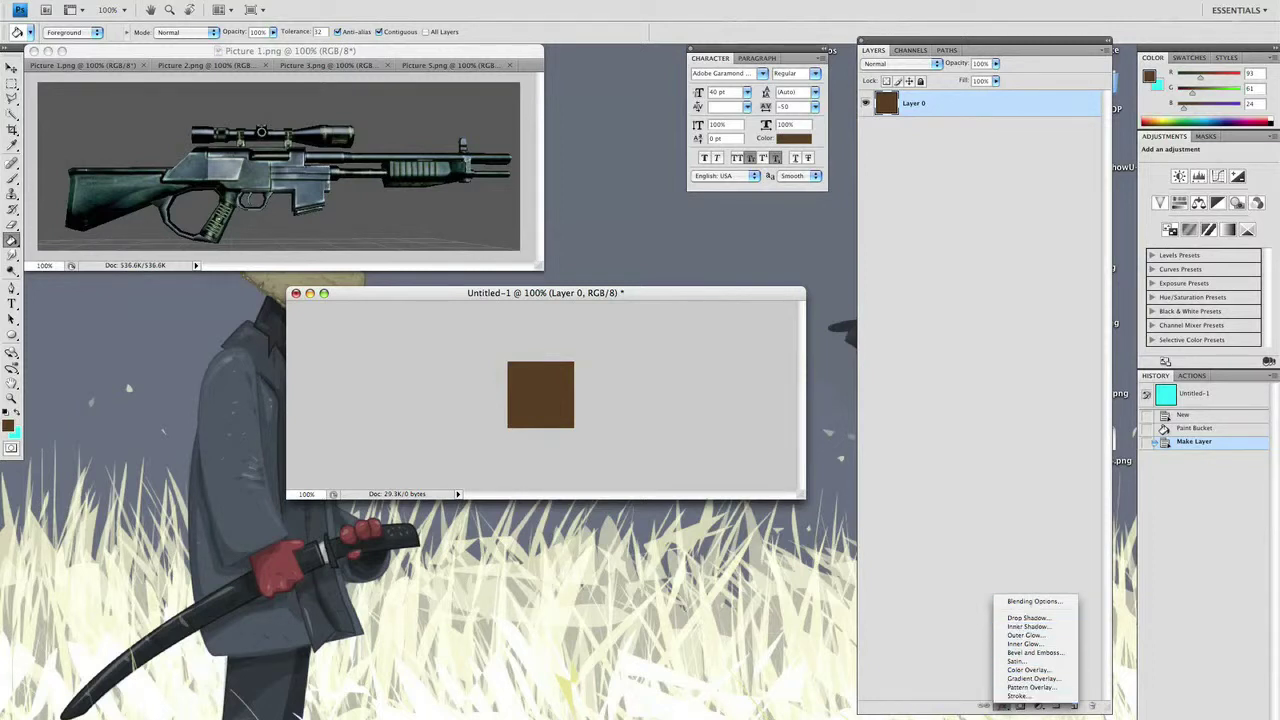
pyautogui.click(1033, 653)
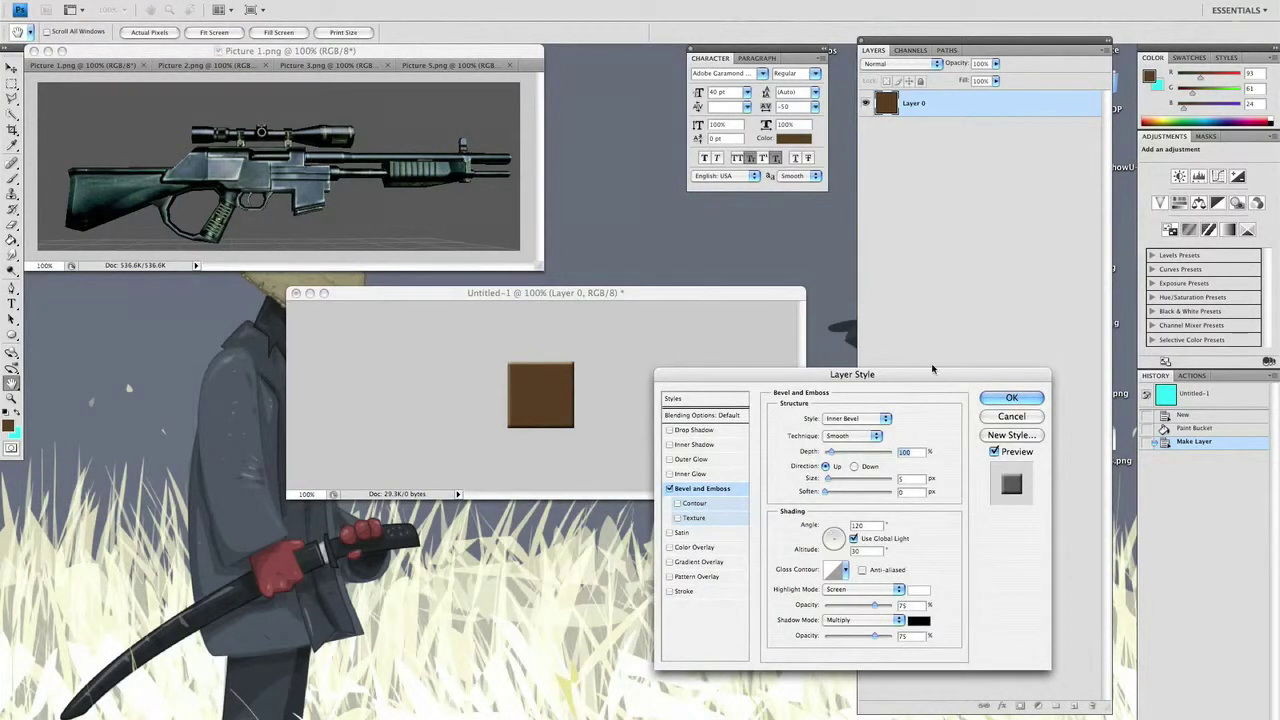
pyautogui.moveTo(935, 379); pyautogui.dragTo(321, 325)
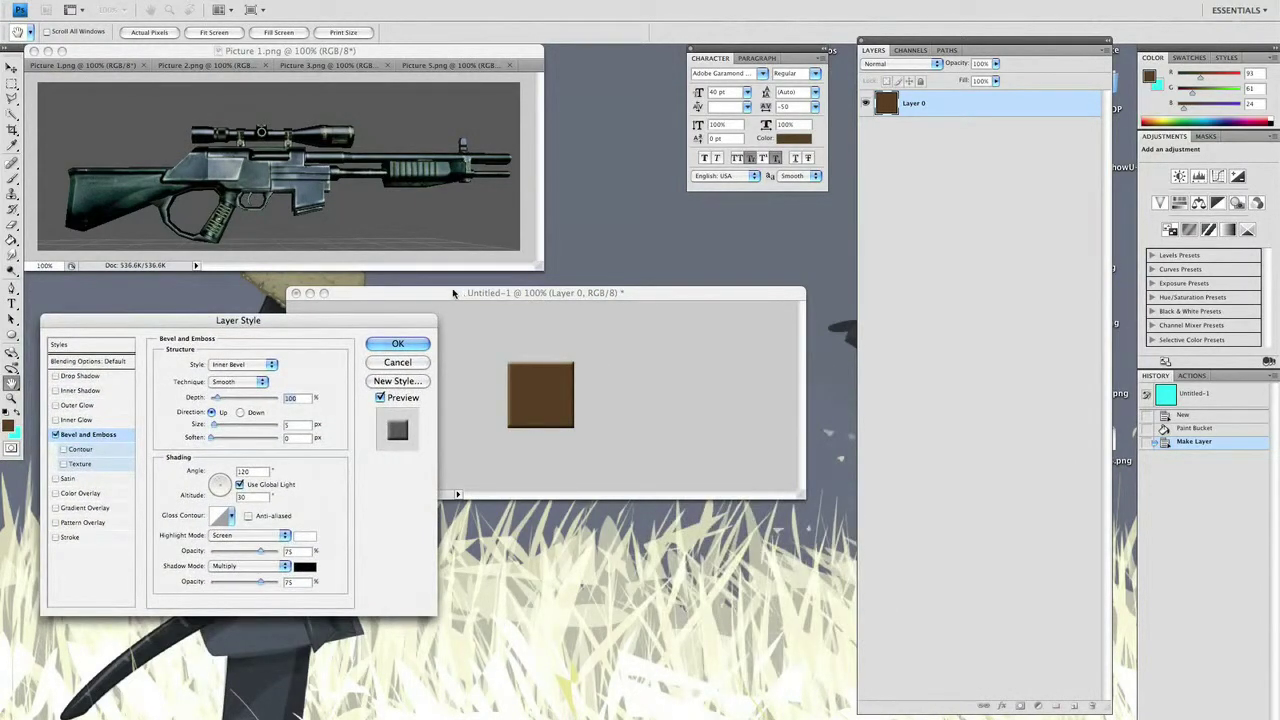
pyautogui.click(398, 344)
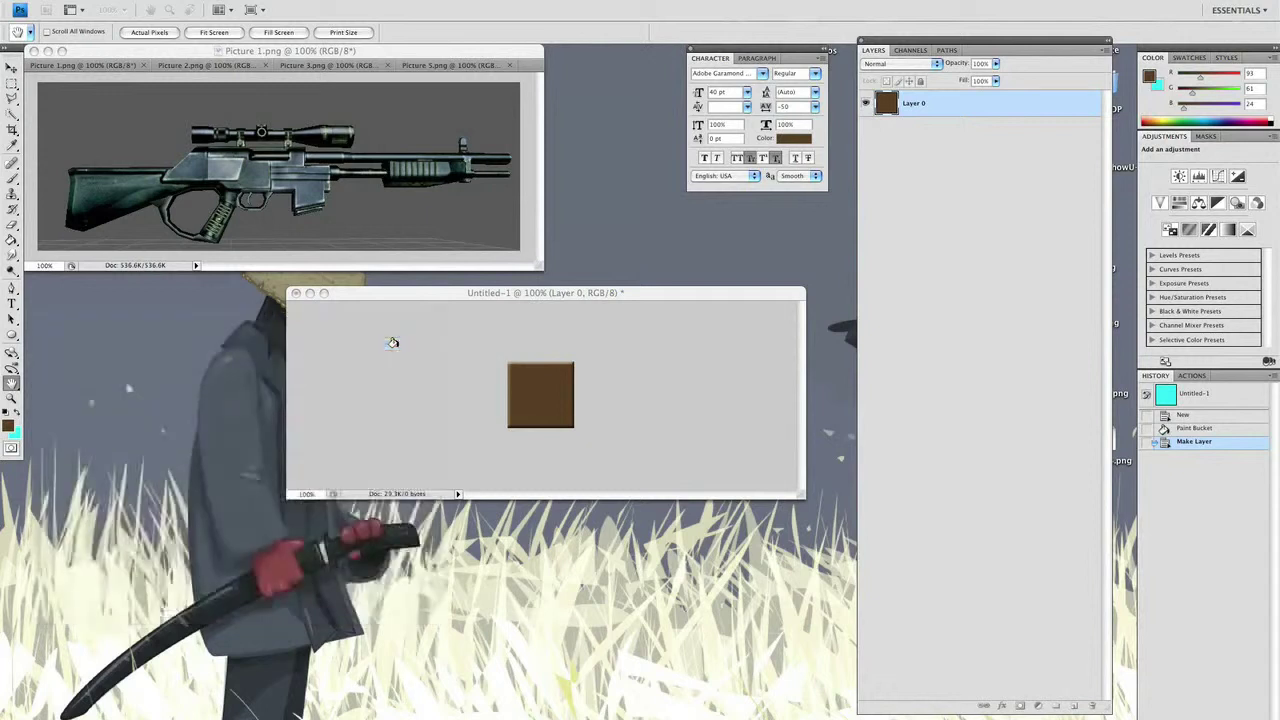
pyautogui.moveTo(417, 300); pyautogui.dragTo(465, 300)
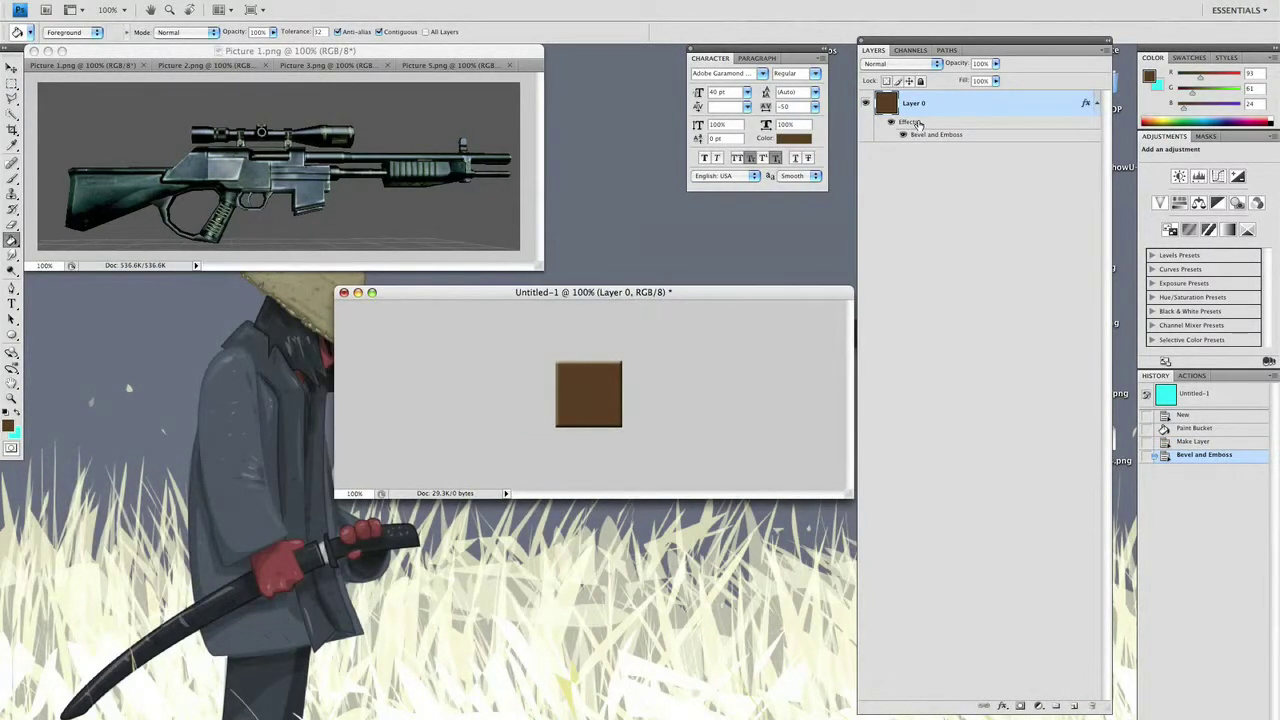
# Reopen Layer 0's Bevel and Emboss settings, try Outer Bevel, and keep Inner Bevel
pyautogui.rightClick(933, 101)
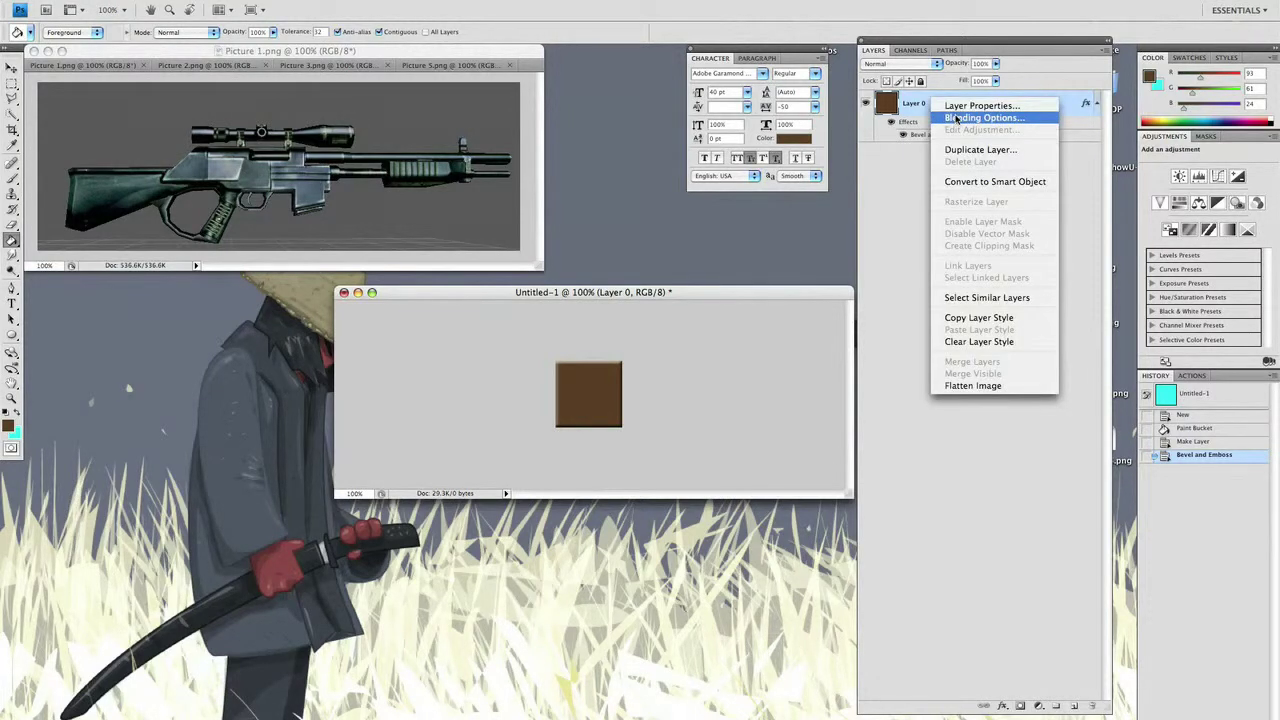
pyautogui.click(898, 195)
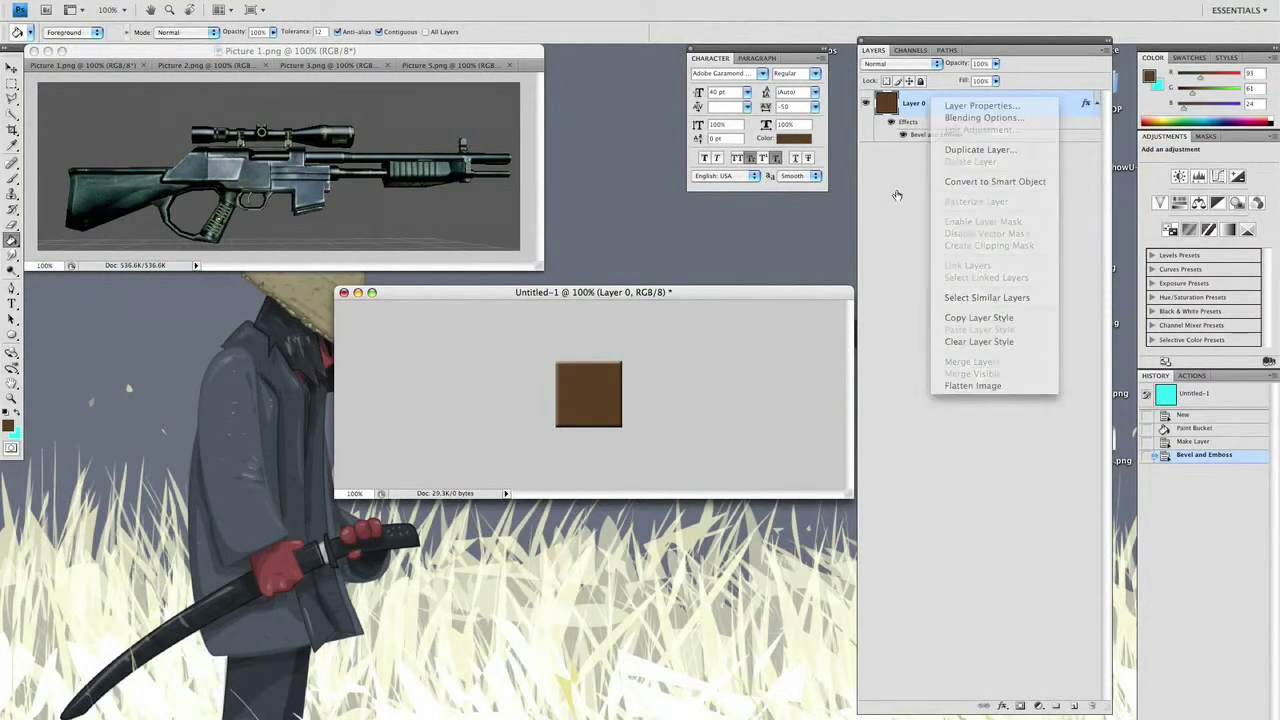
pyautogui.doubleClick(914, 126)
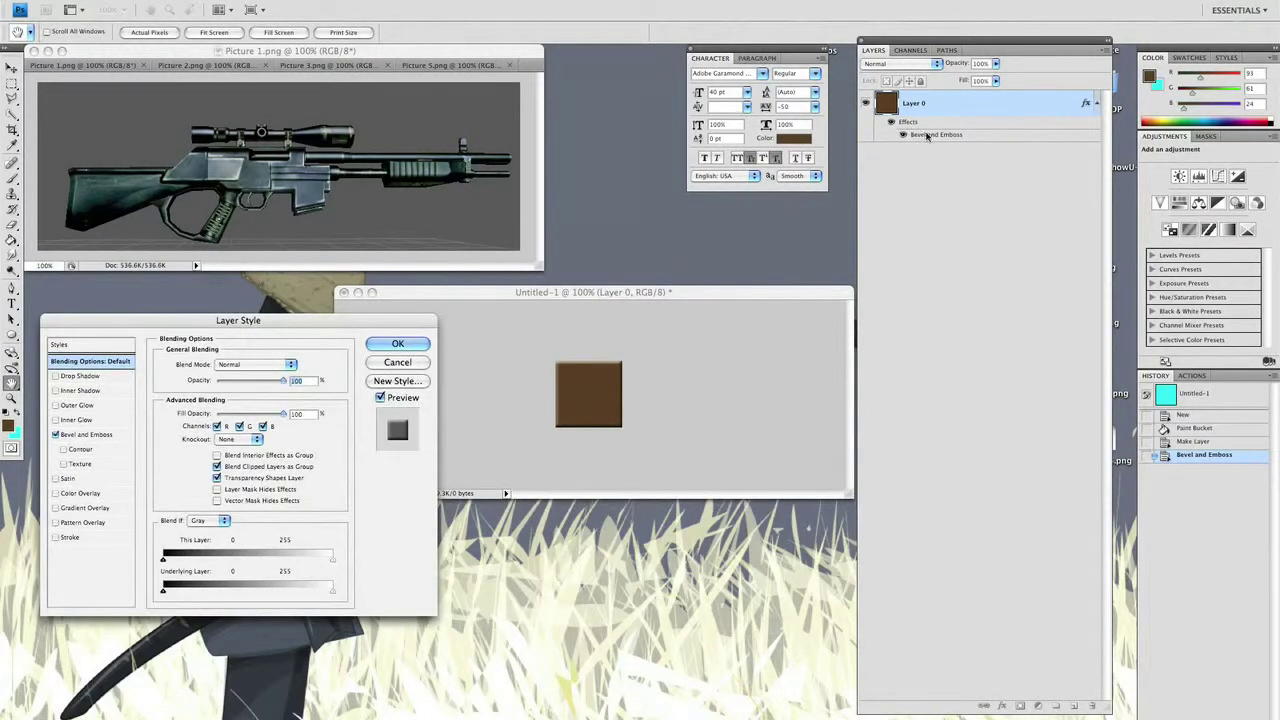
pyautogui.click(82, 435)
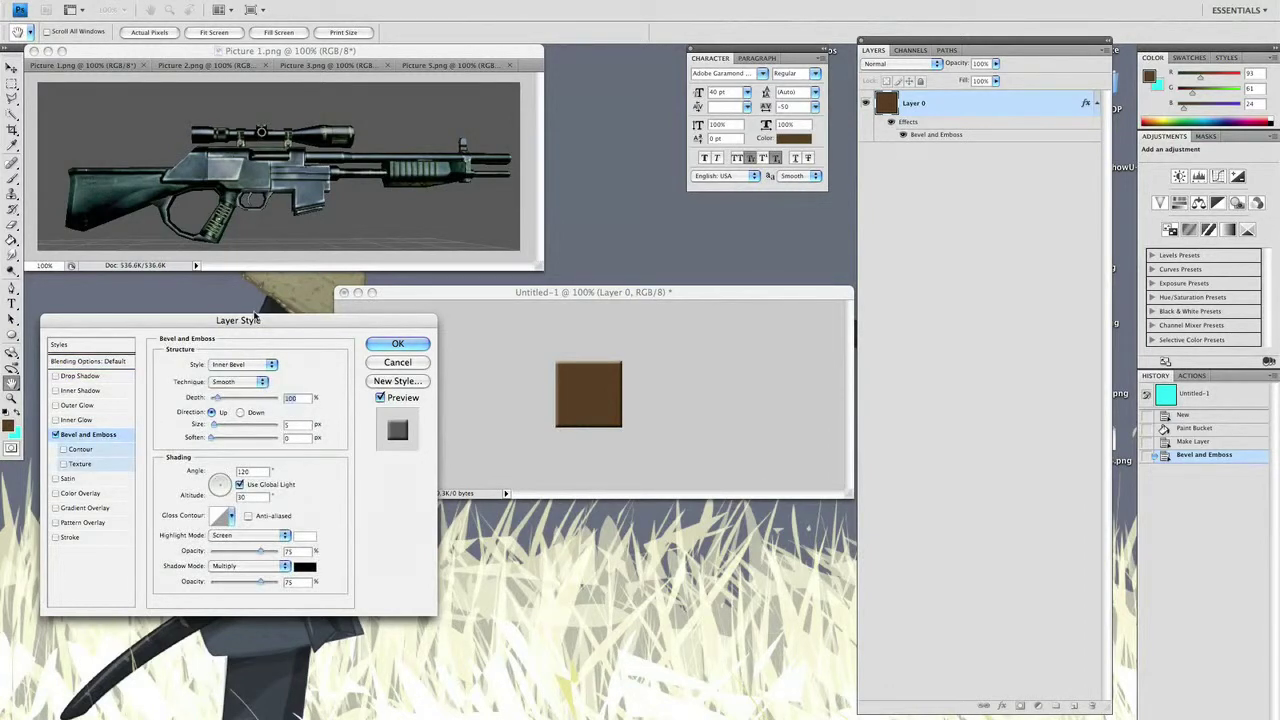
pyautogui.click(272, 364)
pyautogui.click(270, 357)
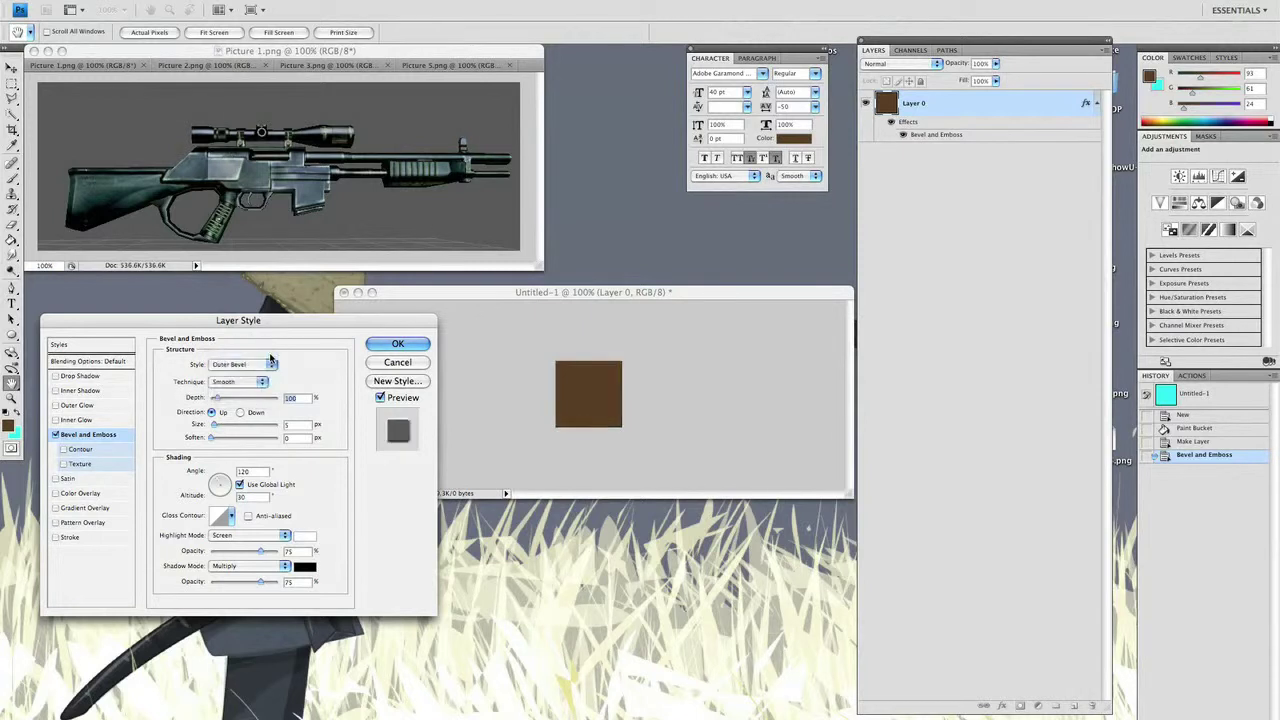
pyautogui.click(270, 363)
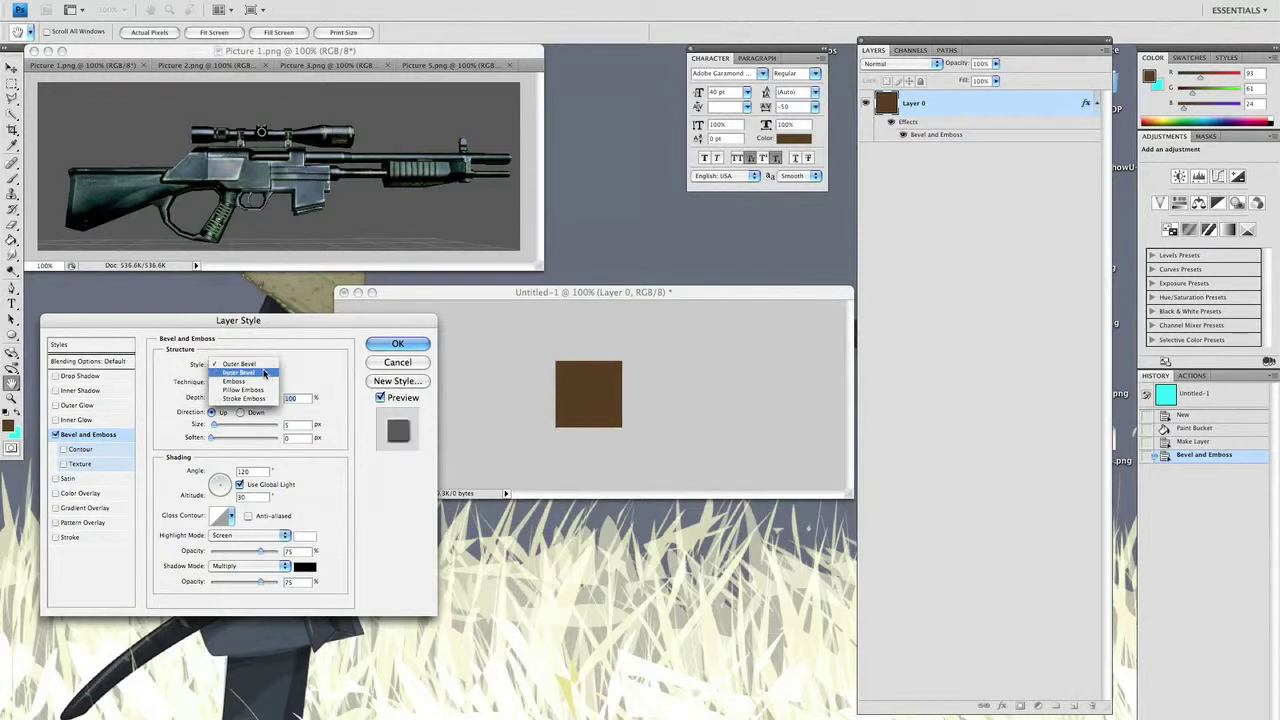
pyautogui.click(262, 372)
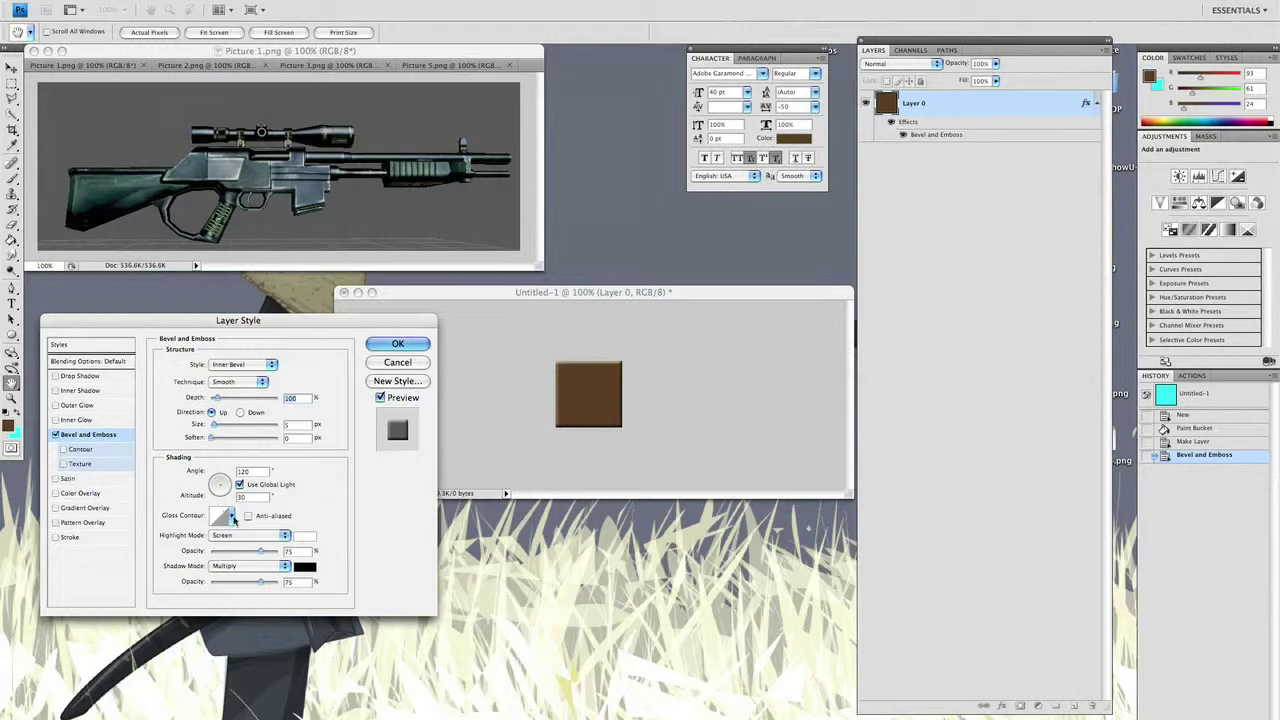
# Preview Cone and Ring gloss contours, then return to the Linear gloss contour
pyautogui.click(234, 518)
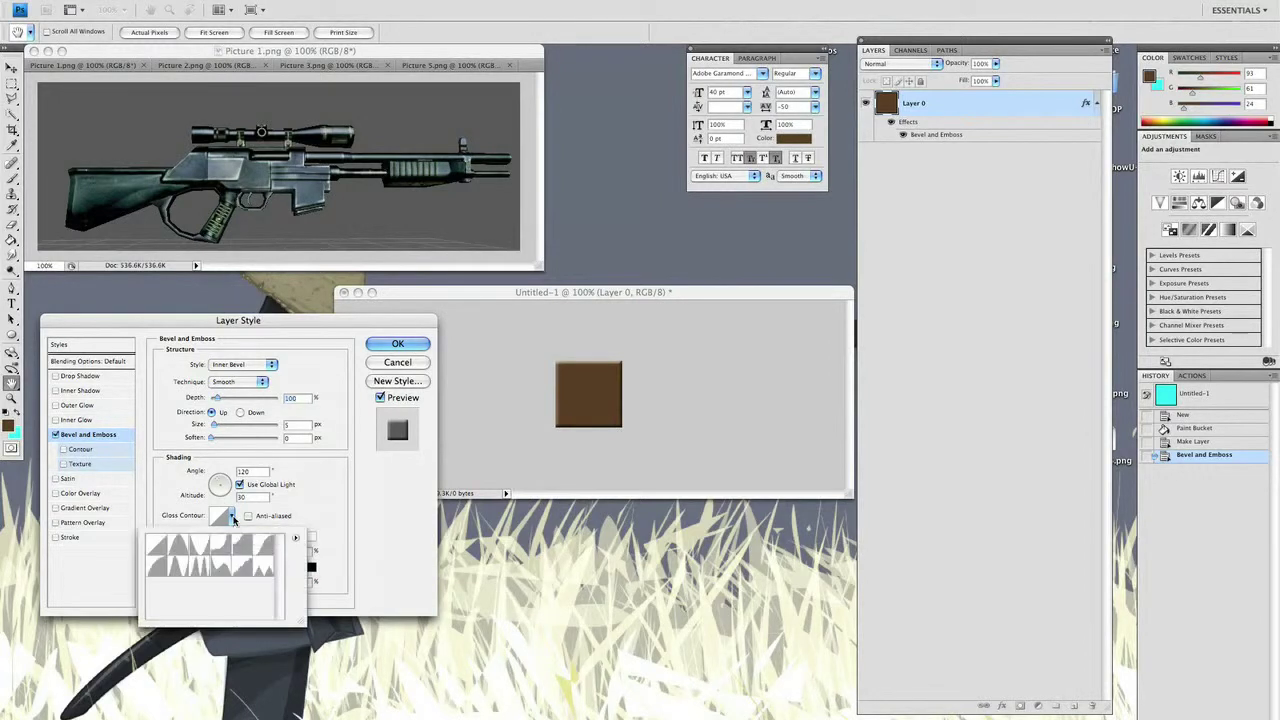
pyautogui.click(199, 549)
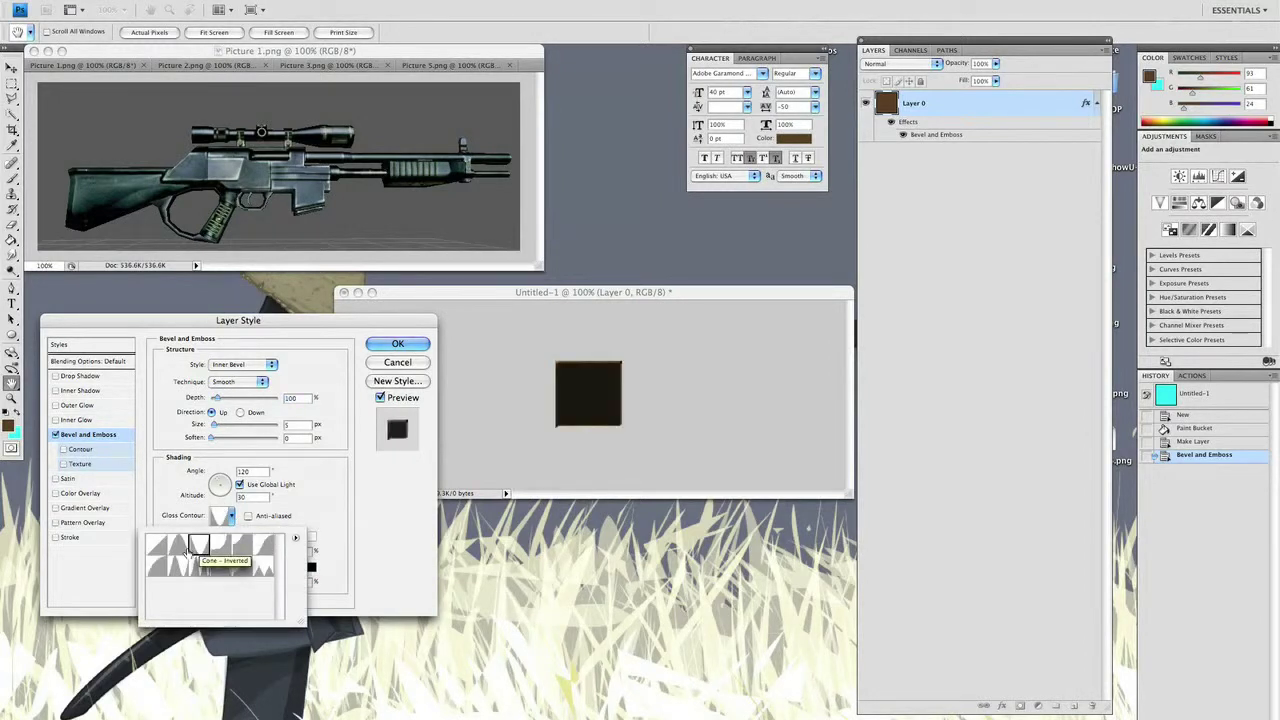
pyautogui.click(180, 546)
pyautogui.click(178, 566)
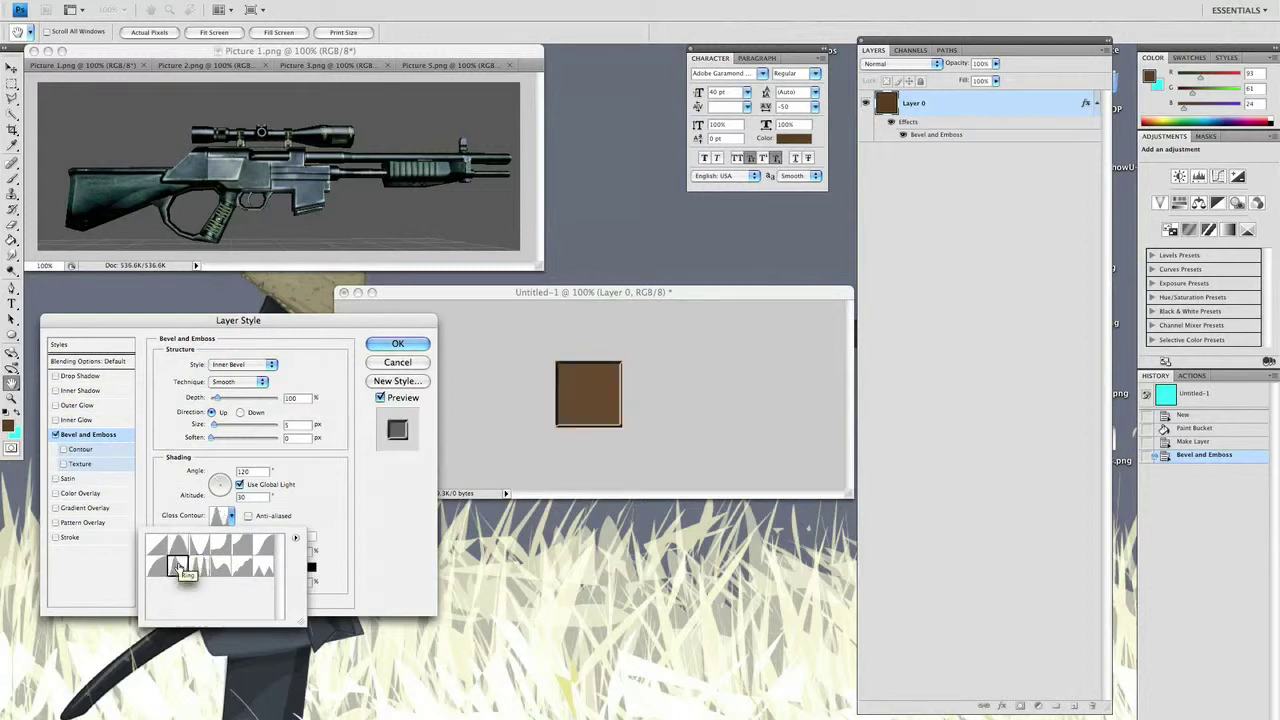
pyautogui.click(203, 571)
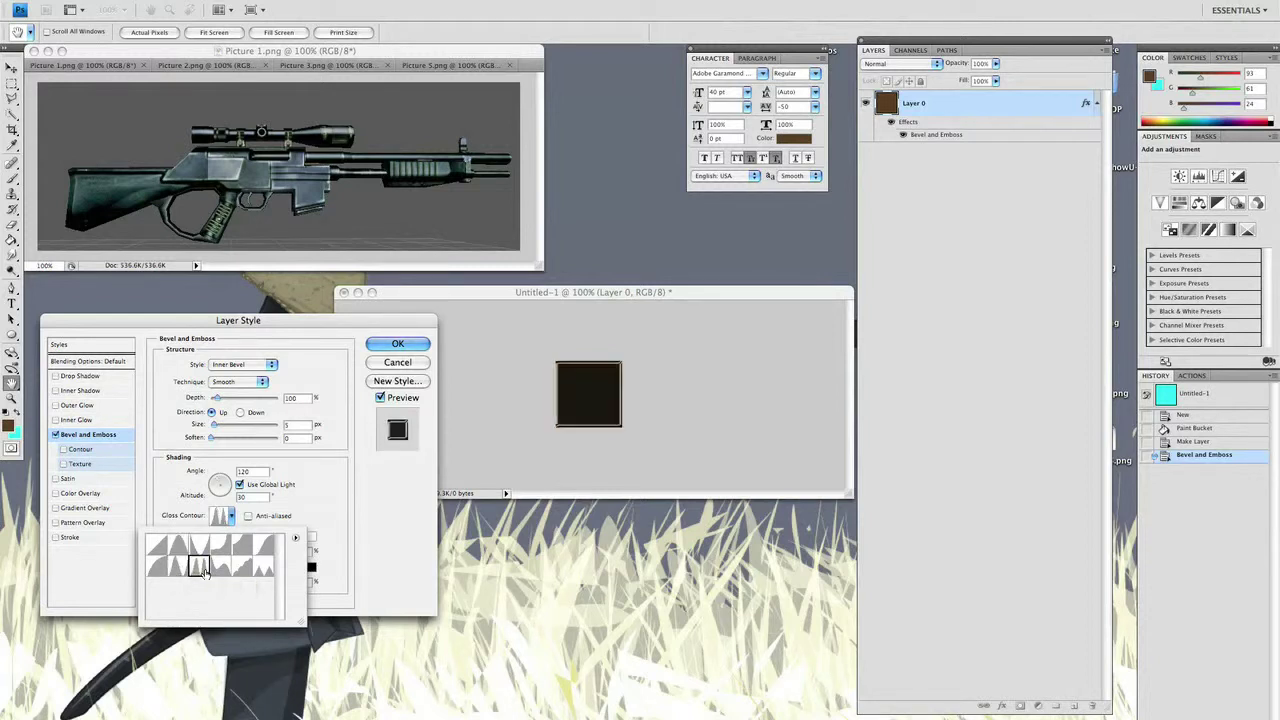
pyautogui.click(222, 570)
pyautogui.click(244, 568)
pyautogui.click(165, 541)
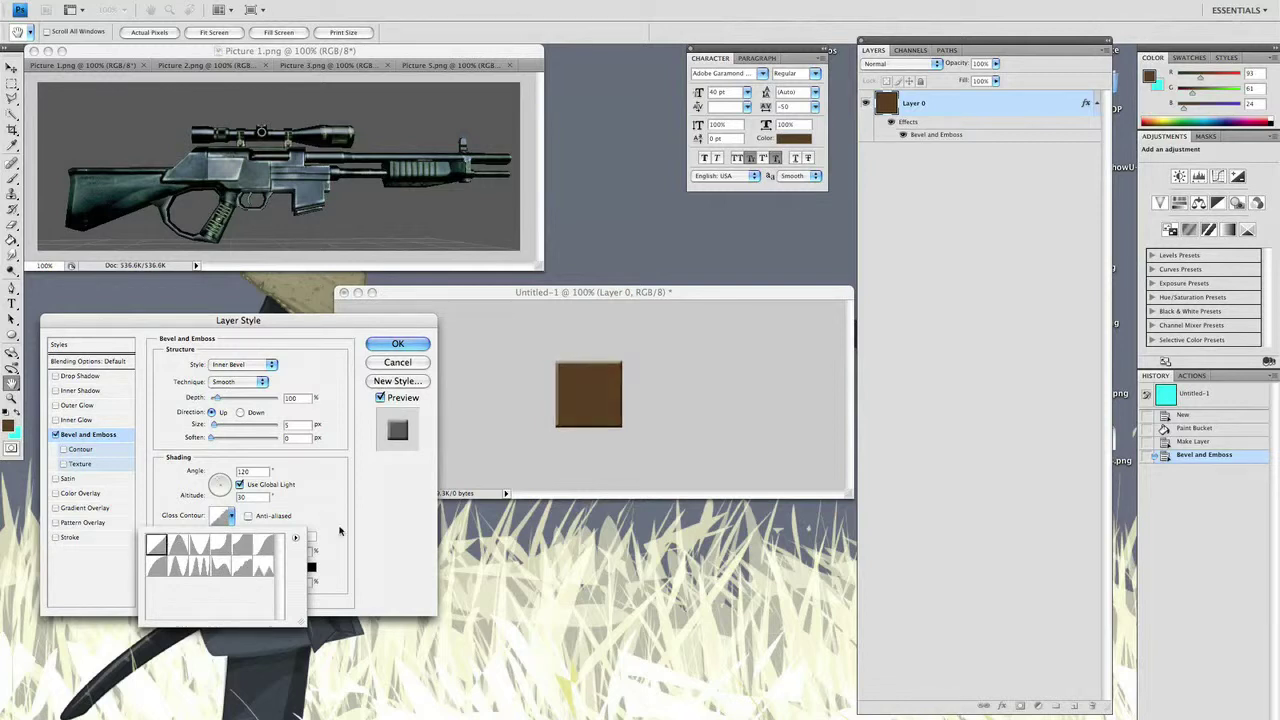
pyautogui.click(369, 531)
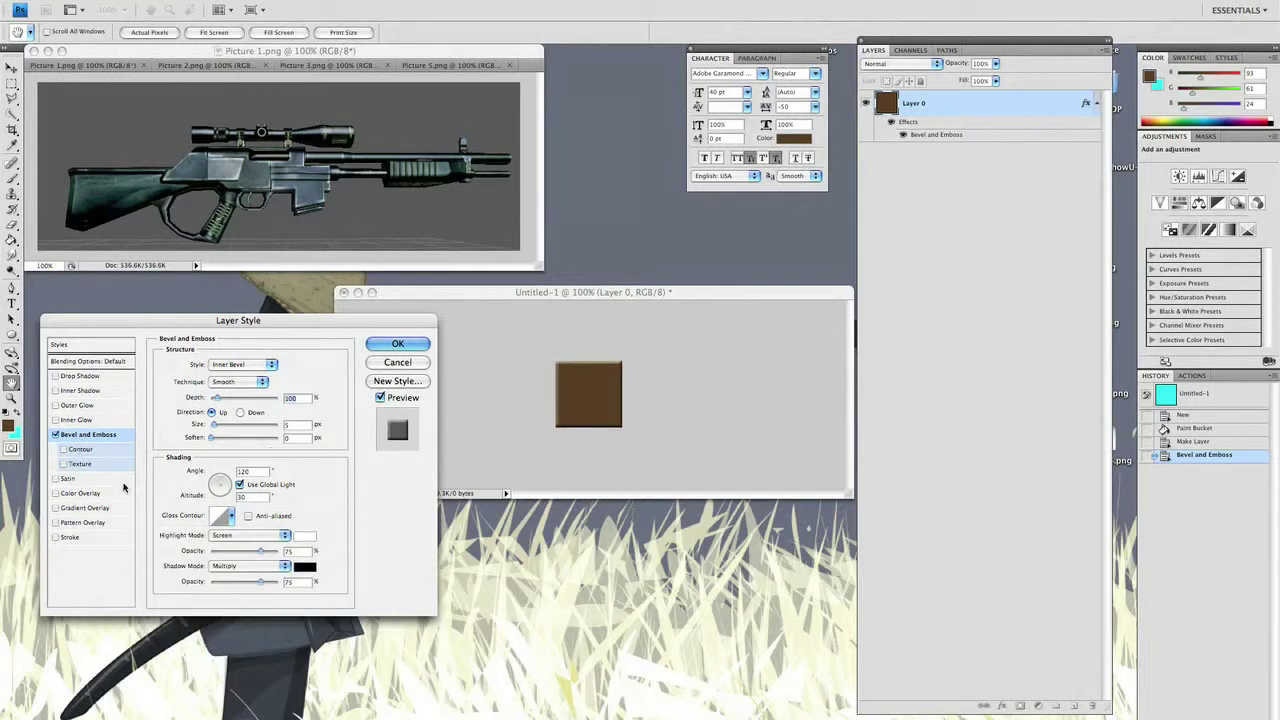
# Enable Contour under Bevel and Emboss and choose a shaped contour preset
pyautogui.click(79, 451)
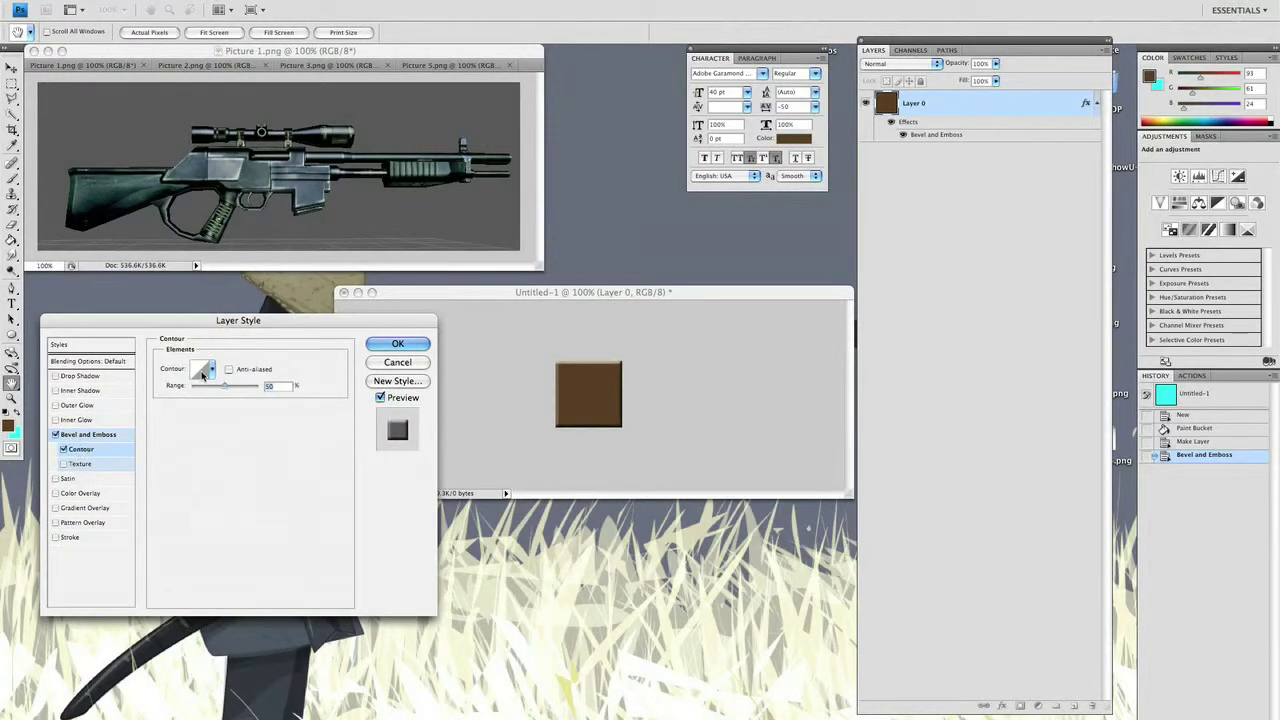
pyautogui.click(211, 371)
pyautogui.click(181, 399)
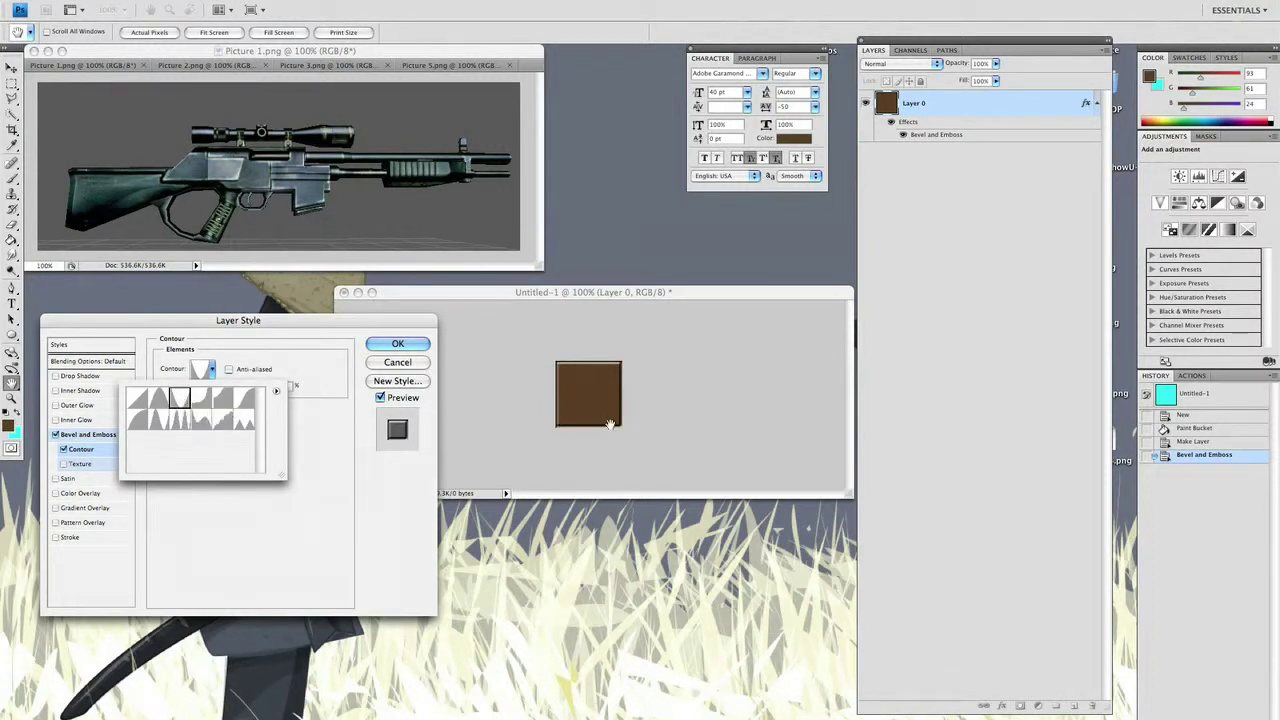
pyautogui.click(180, 418)
pyautogui.click(159, 421)
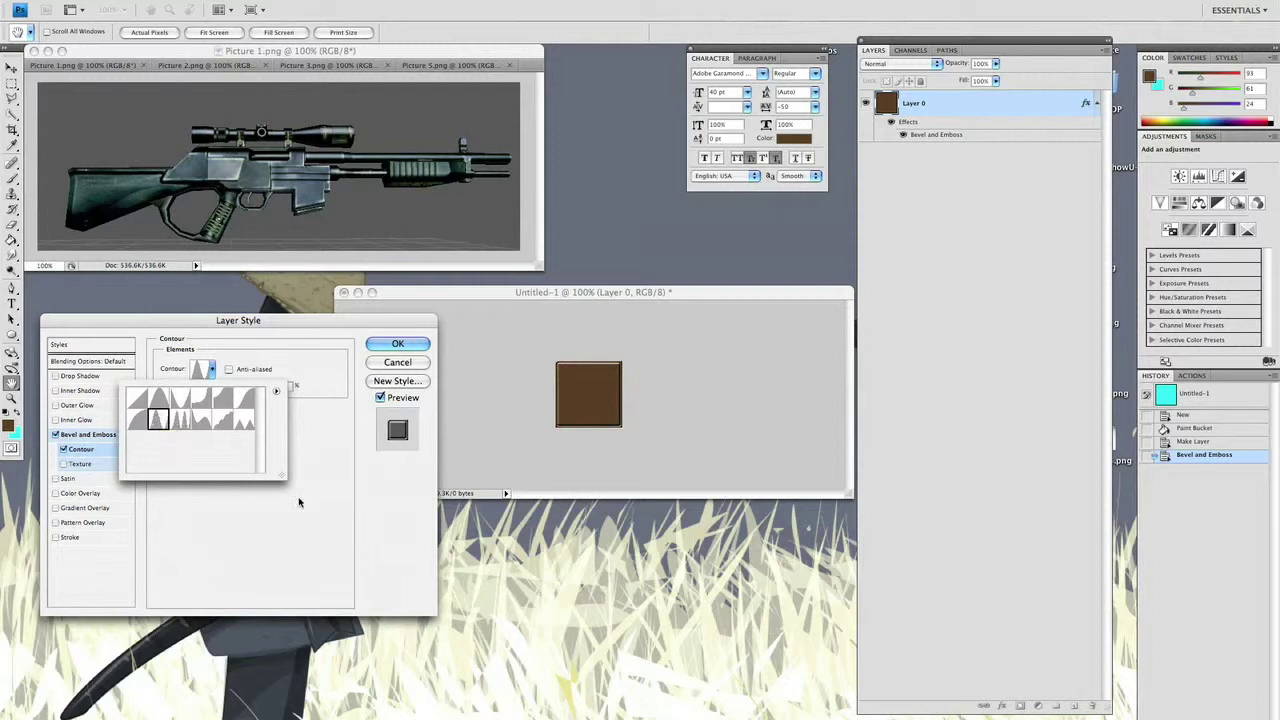
# Apply the contoured bevel, zoom the tile to 200% and enlarge its window
pyautogui.click(409, 345)
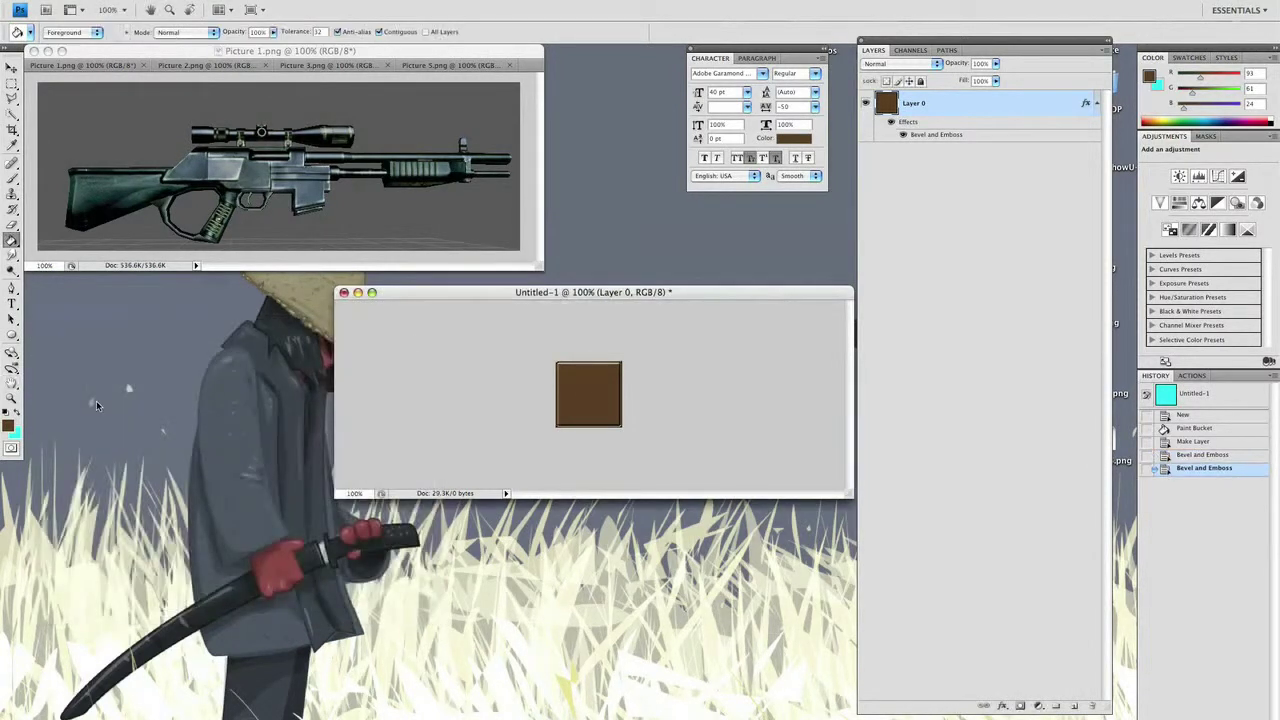
pyautogui.click(11, 398)
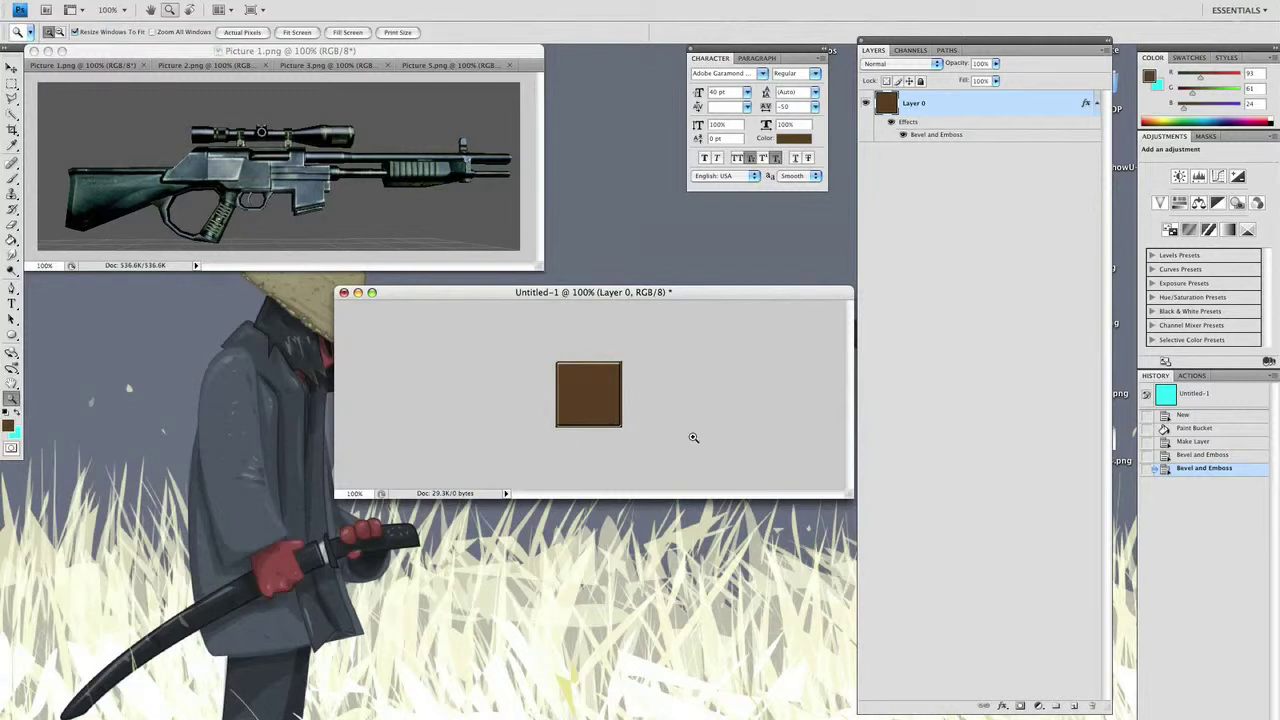
pyautogui.click(597, 396)
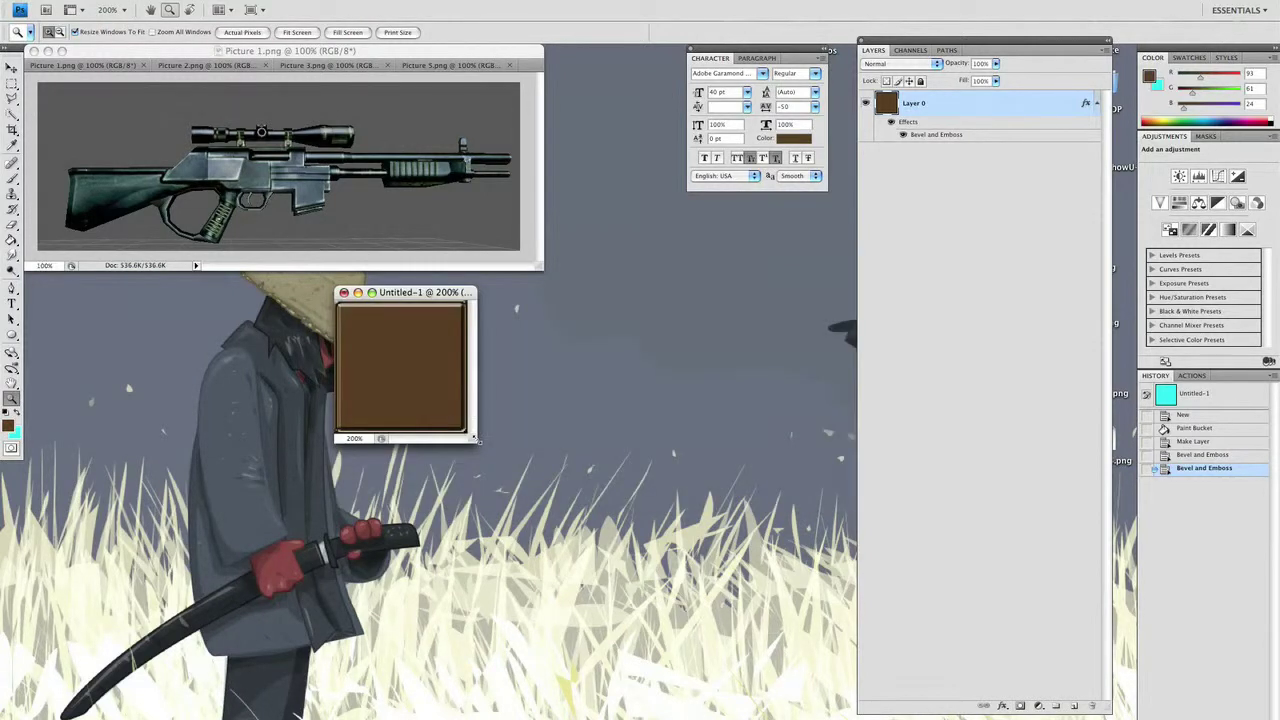
pyautogui.moveTo(474, 440); pyautogui.dragTo(821, 561)
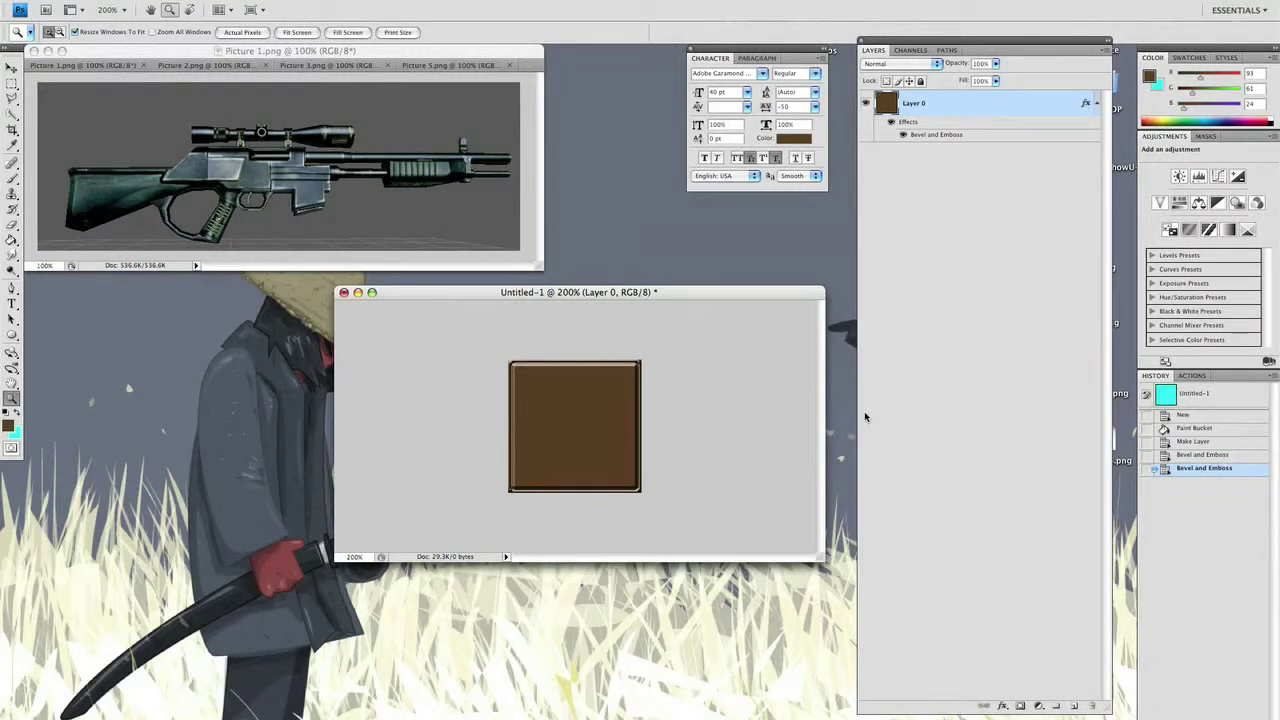
# Add a Pattern Overlay to Layer 0 at 287% scale and 50% opacity, repositioned within the tile
pyautogui.doubleClick(911, 122)
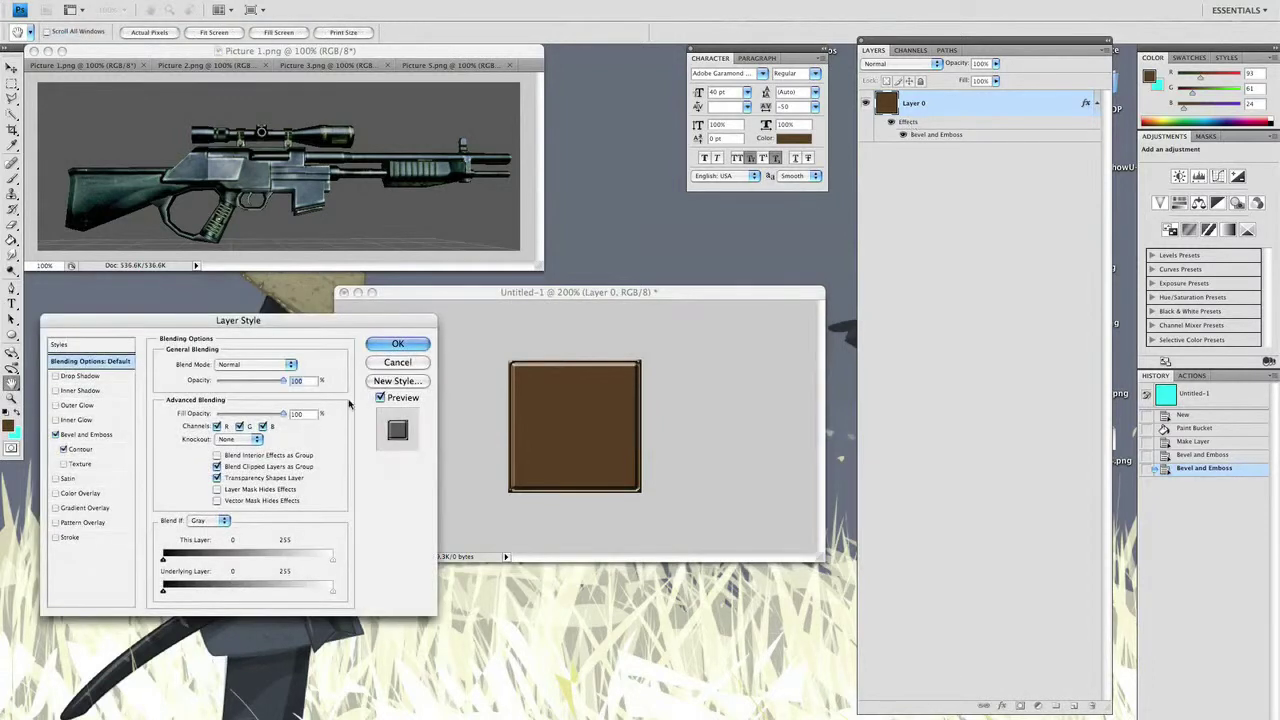
pyautogui.click(72, 524)
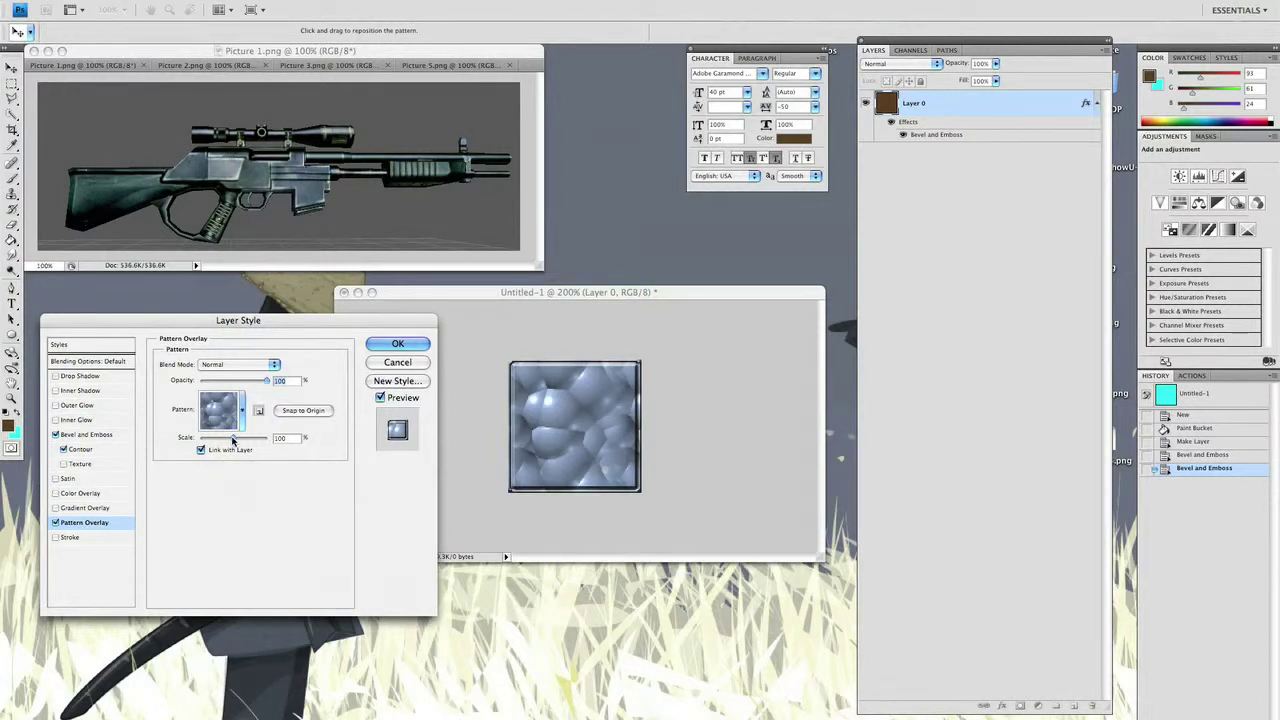
pyautogui.moveTo(233, 439); pyautogui.dragTo(241, 440)
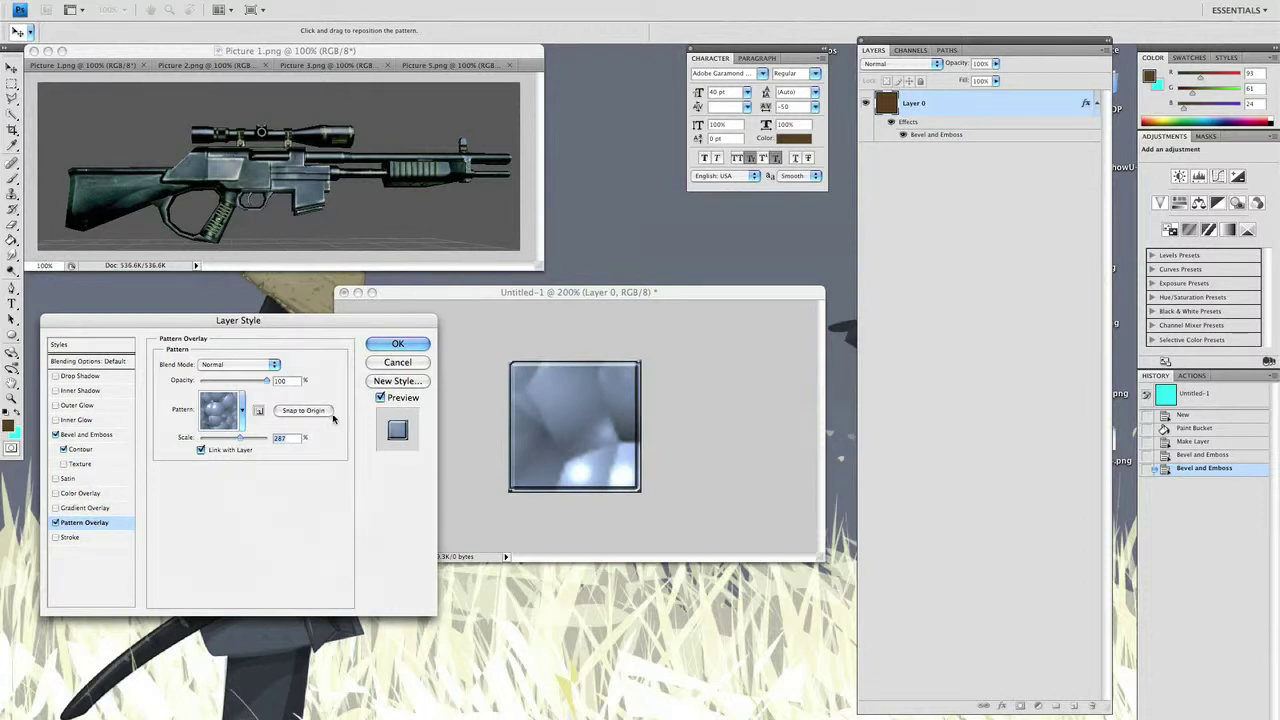
pyautogui.moveTo(274, 384); pyautogui.dragTo(236, 387)
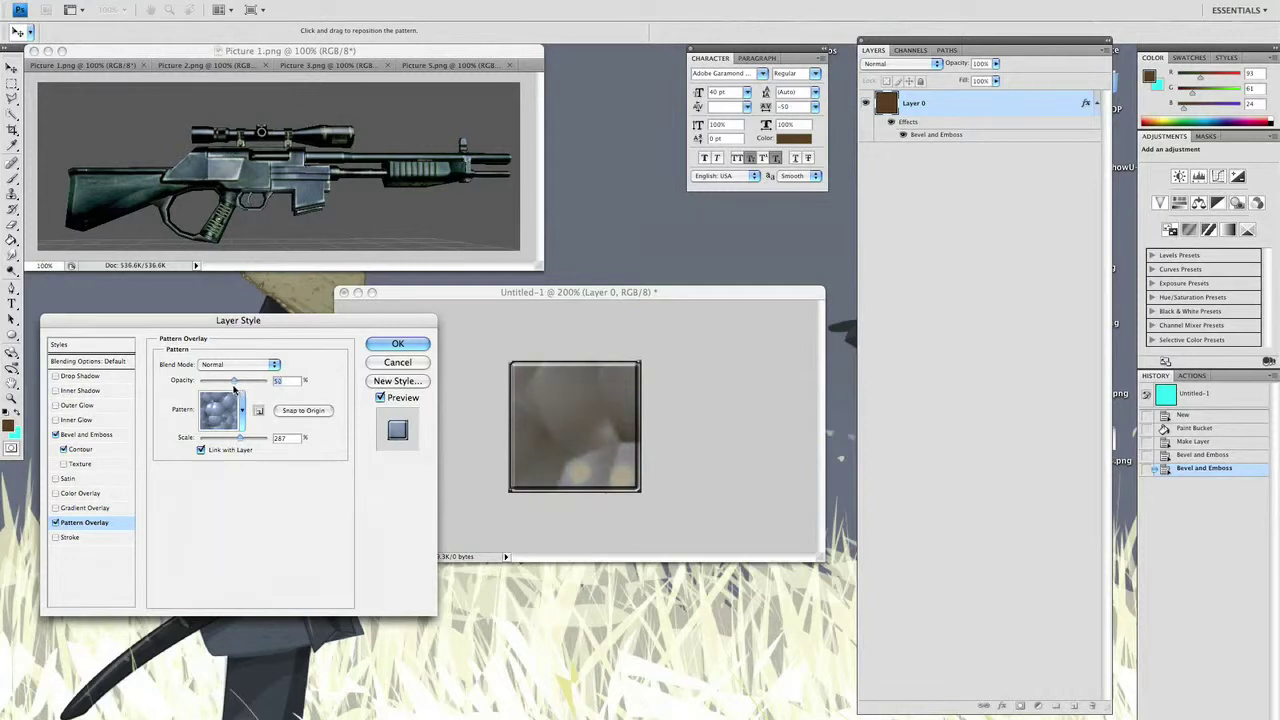
pyautogui.moveTo(230, 390); pyautogui.dragTo(227, 391)
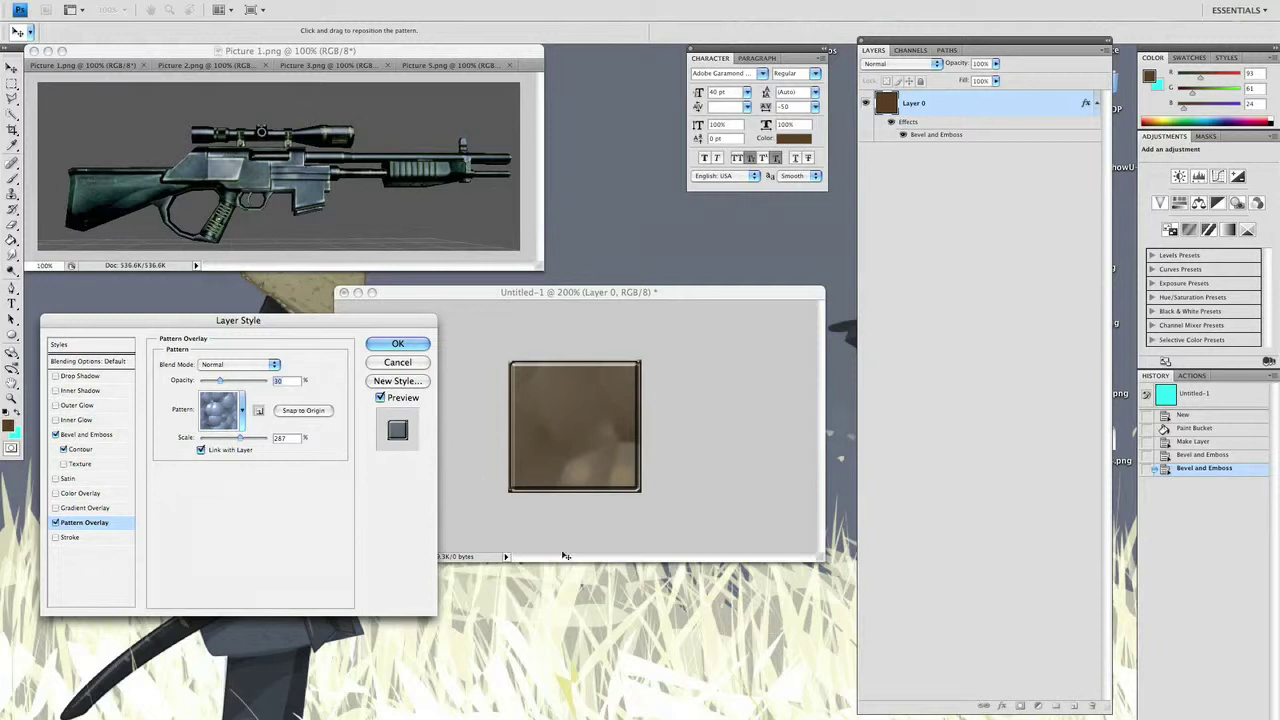
pyautogui.moveTo(573, 458); pyautogui.dragTo(556, 483)
pyautogui.moveTo(238, 438); pyautogui.dragTo(241, 438)
pyautogui.moveTo(610, 458)
pyautogui.mouseDown()
pyautogui.moveTo(594, 422)
pyautogui.moveTo(551, 392)
pyautogui.moveTo(560, 418)
pyautogui.moveTo(617, 462)
pyautogui.mouseUp()
pyautogui.click(380, 346)
pyautogui.press('z')
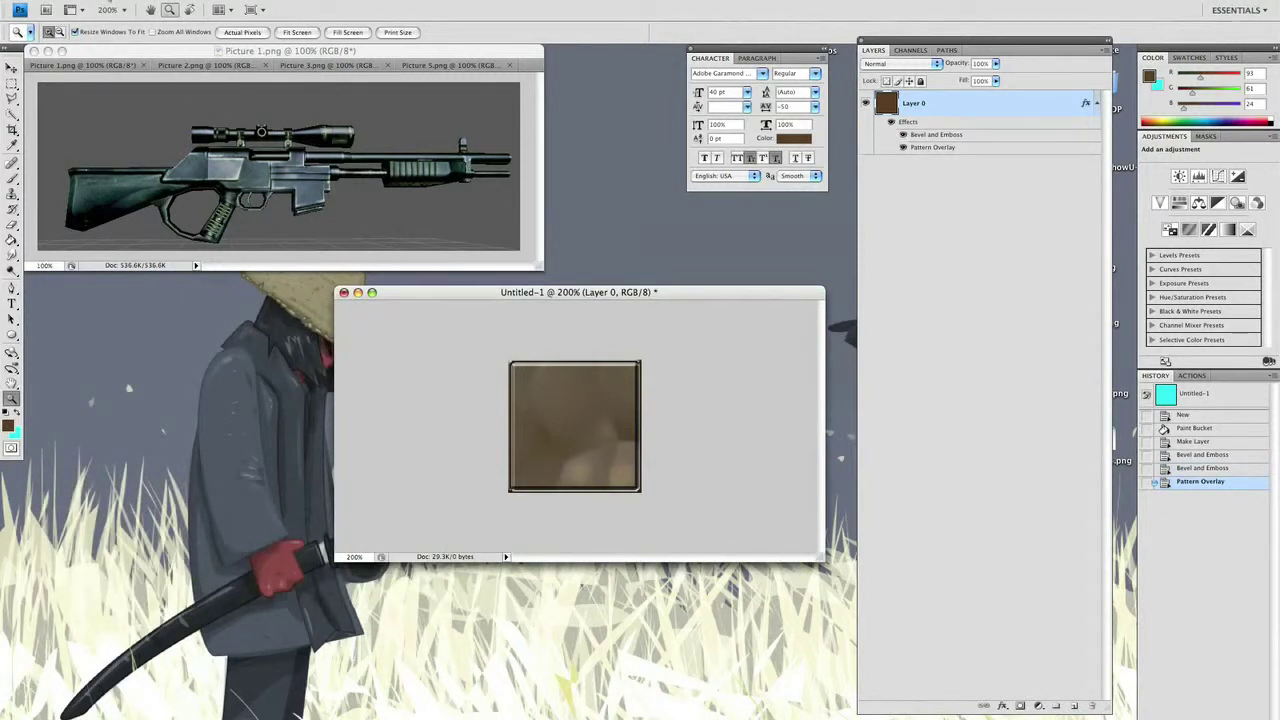
# Save the document as tile.psd in Photoshop format, keeping compatibility options
pyautogui.click(108, 2)
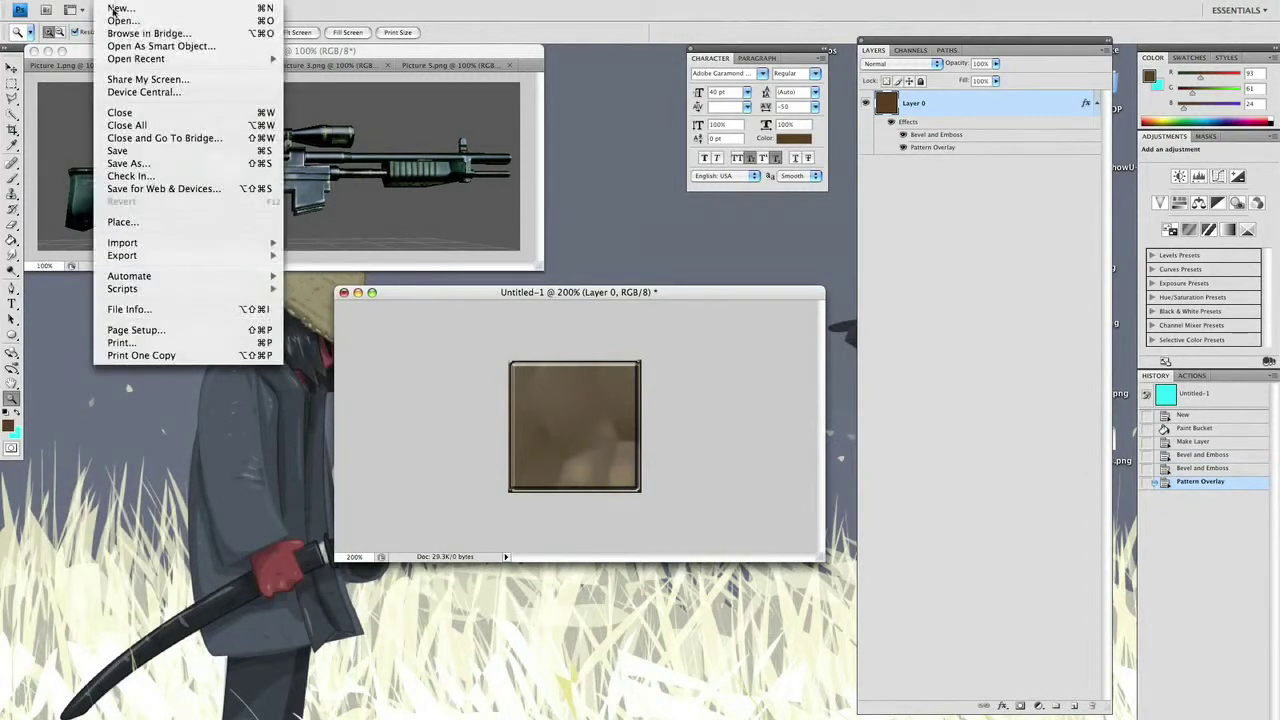
pyautogui.click(166, 173)
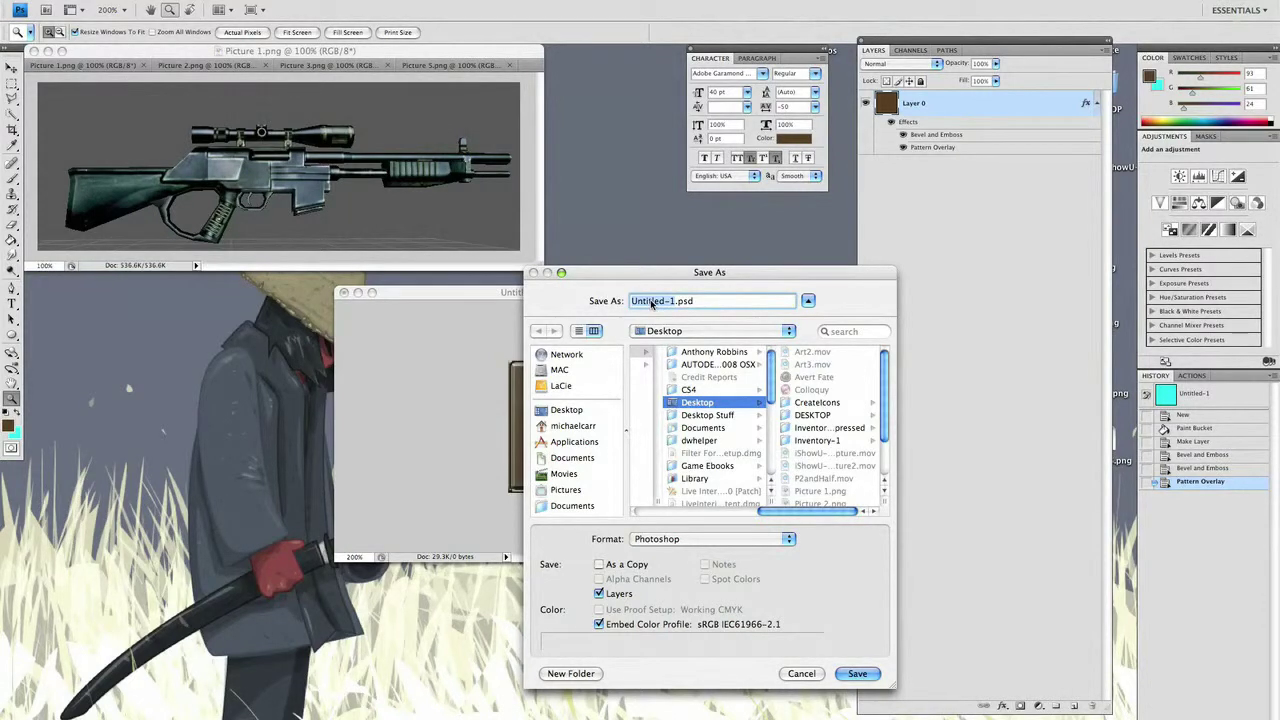
pyautogui.write('tile')
pyautogui.click(857, 673)
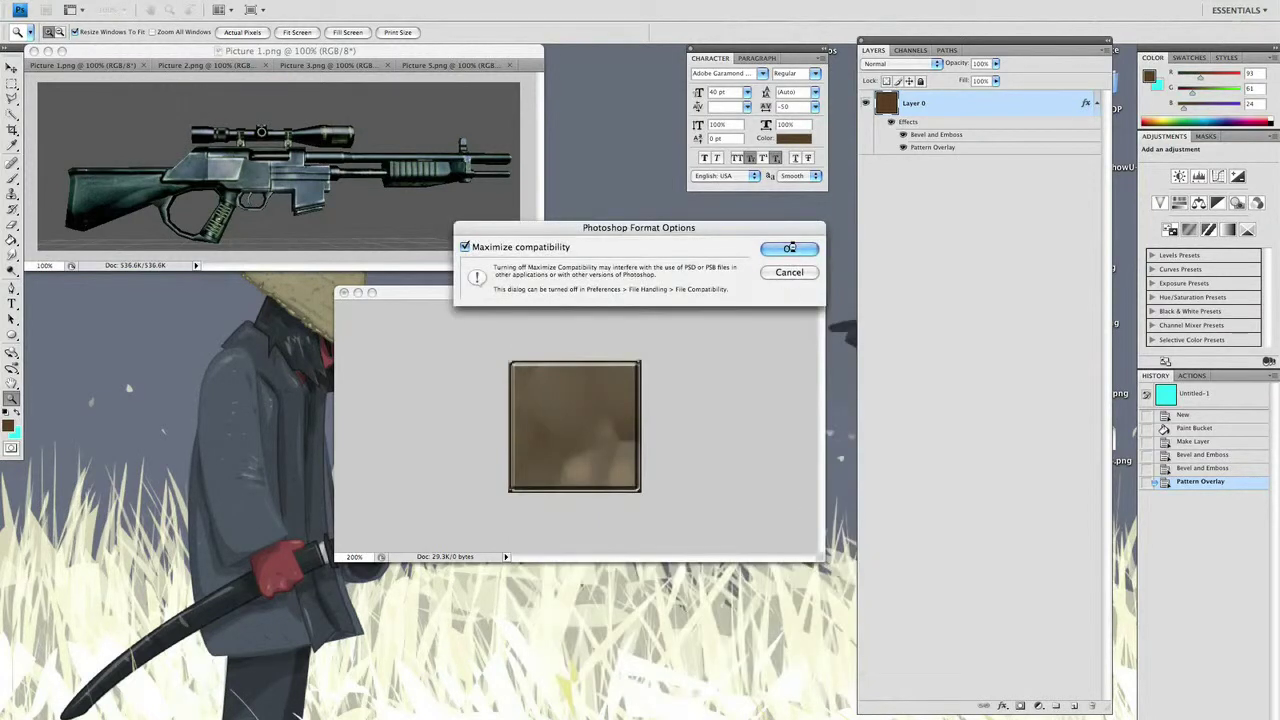
pyautogui.click(790, 250)
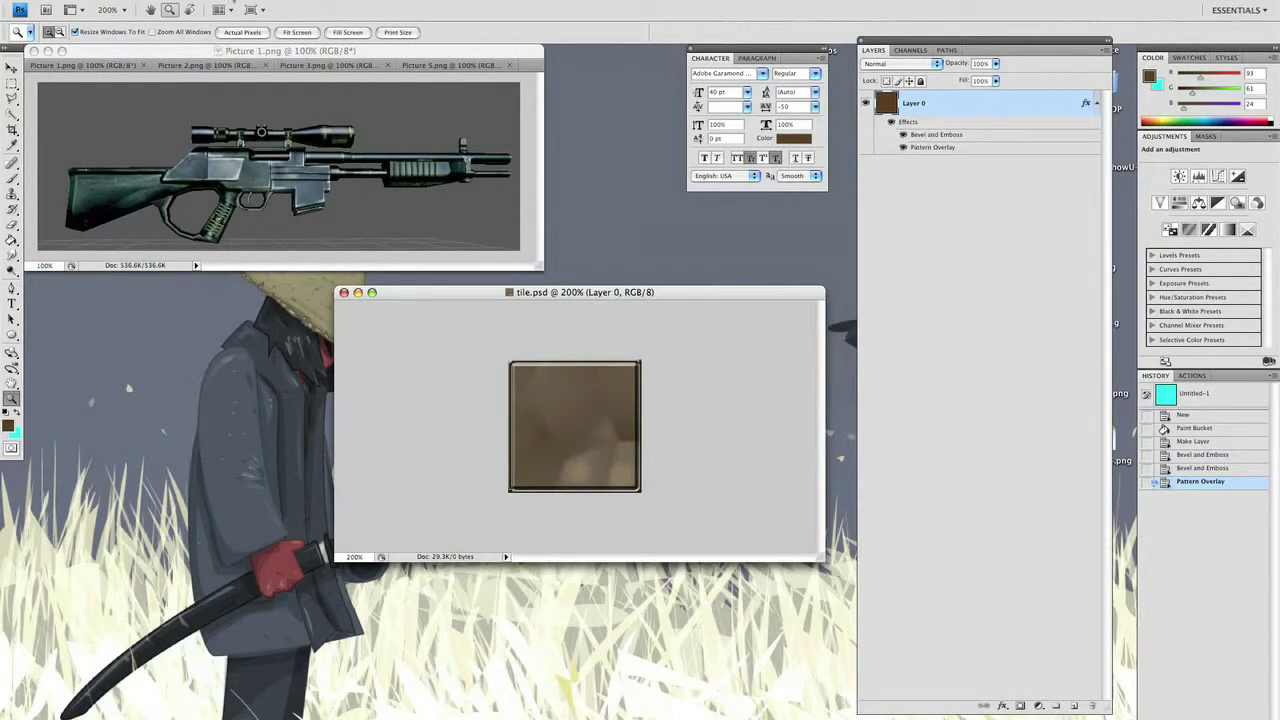
# Flatten the image, convert Background into Layer 0, and add an empty Layer 1 above it
pyautogui.click(220, 0)
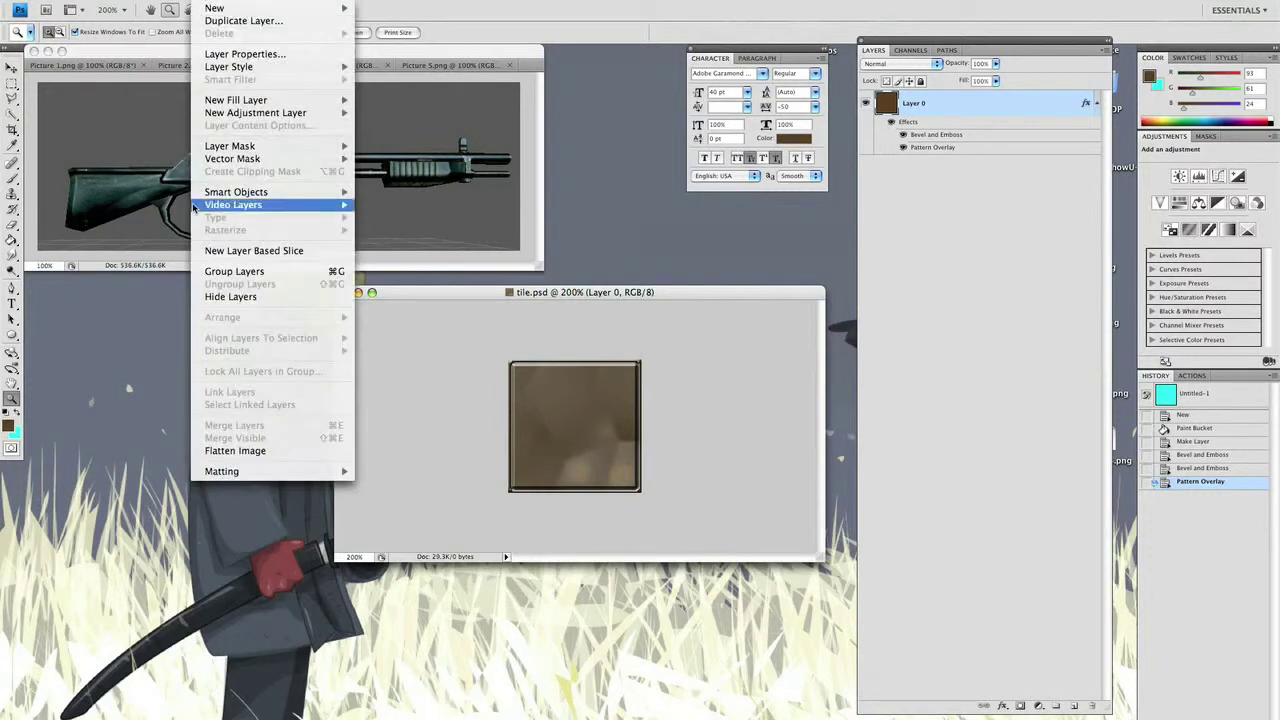
pyautogui.click(228, 451)
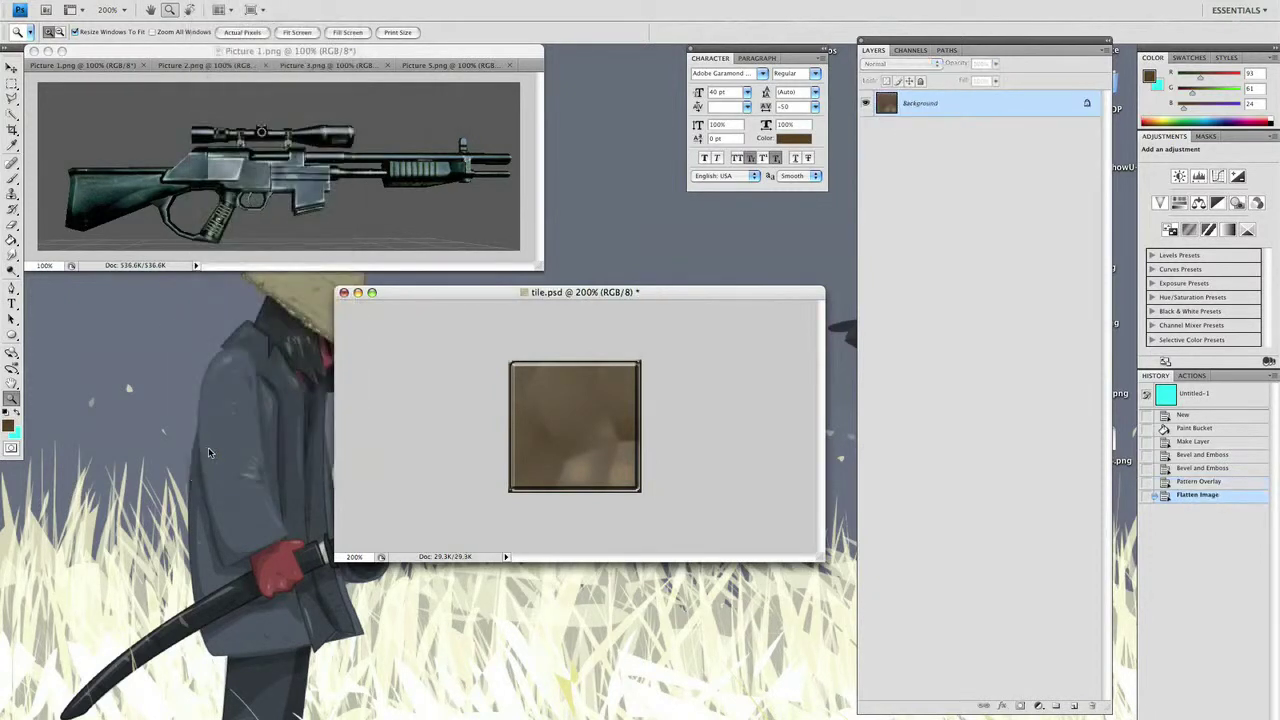
pyautogui.keyDown('alt'); pyautogui.doubleClick(930, 106); pyautogui.keyUp('alt')
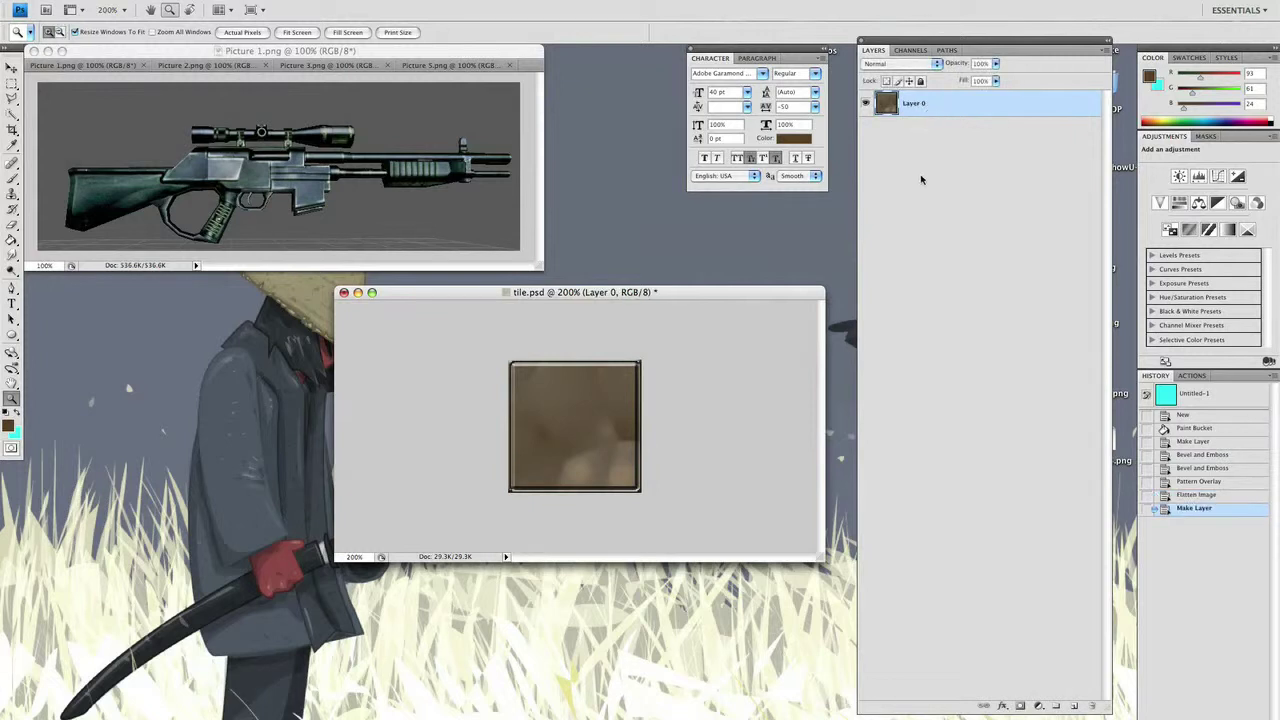
pyautogui.click(1075, 707)
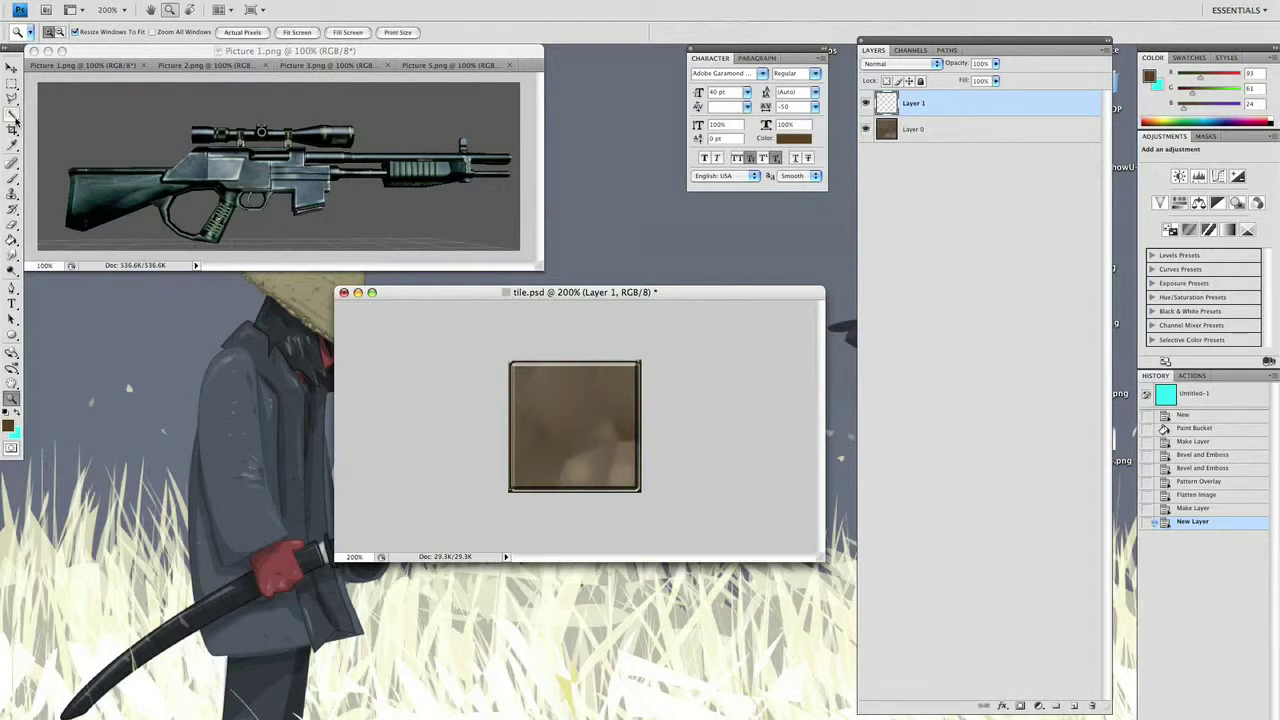
# Pick the Quick Selection tool and bring the Picture 1.png window to the front
pyautogui.click(14, 117)
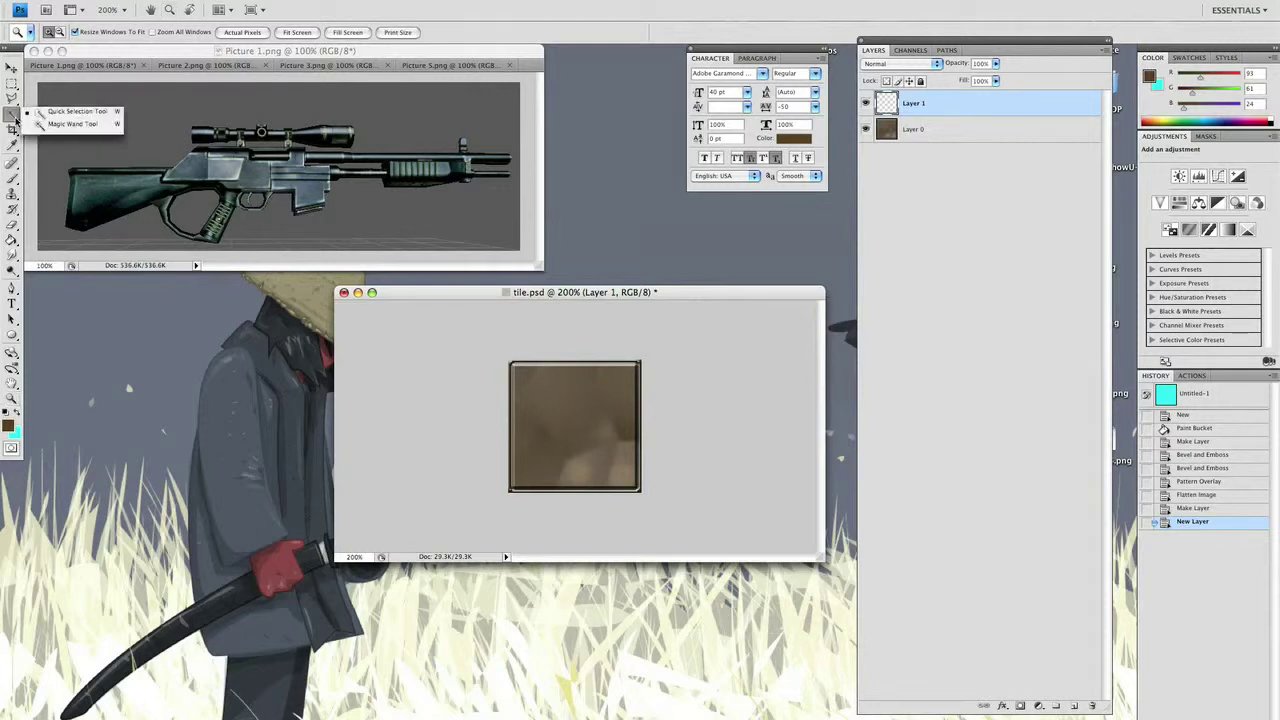
pyautogui.click(76, 111)
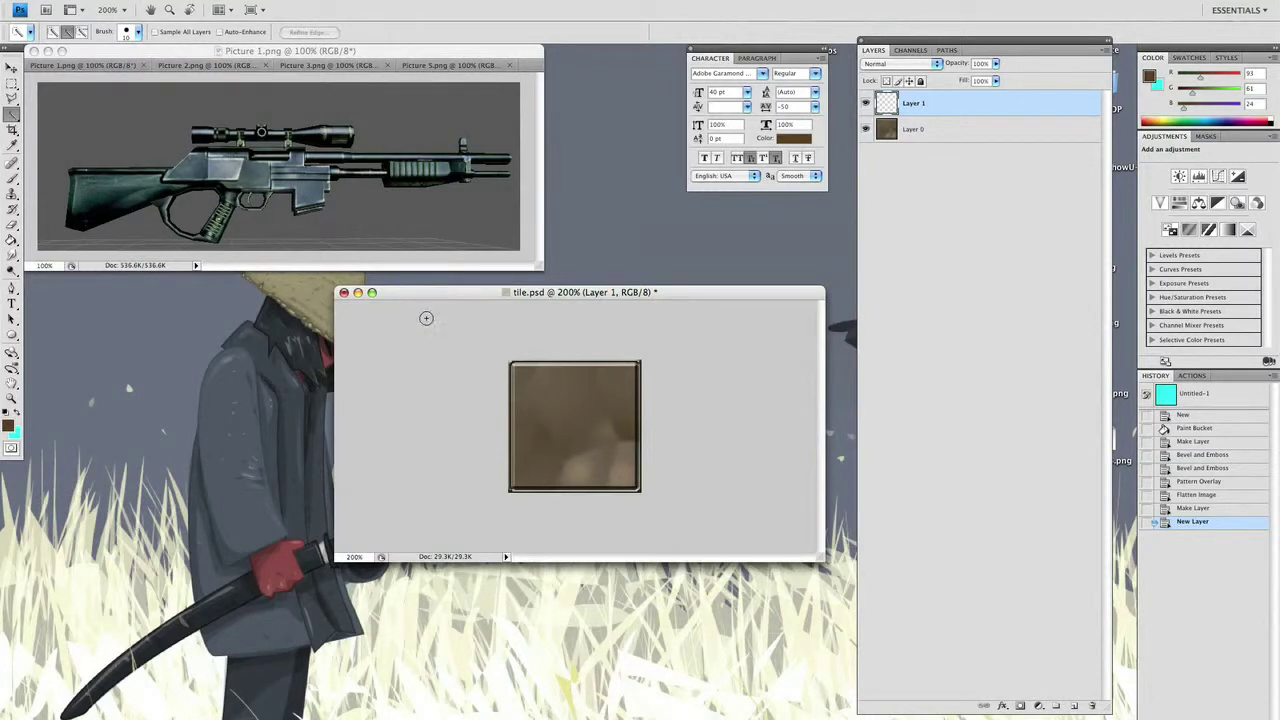
pyautogui.click(145, 56)
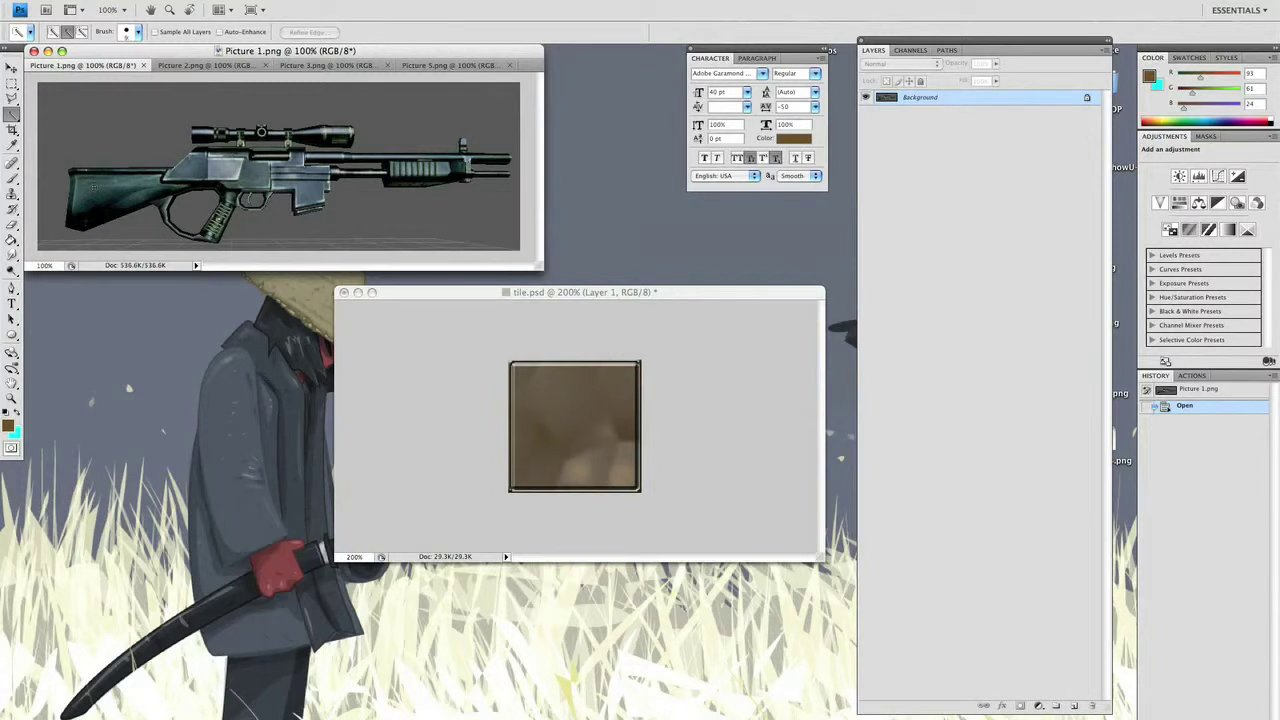
# Quick-select the rifle's stock, body, receiver, trigger area and scope
pyautogui.press(']')
pyautogui.press(']')
pyautogui.press(']')
pyautogui.press(']')
pyautogui.click(81, 182)
pyautogui.moveTo(81, 182)
pyautogui.mouseDown()
pyautogui.moveTo(165, 210)
pyautogui.moveTo(185, 160)
pyautogui.moveTo(262, 200)
pyautogui.mouseUp()
pyautogui.click(230, 170)
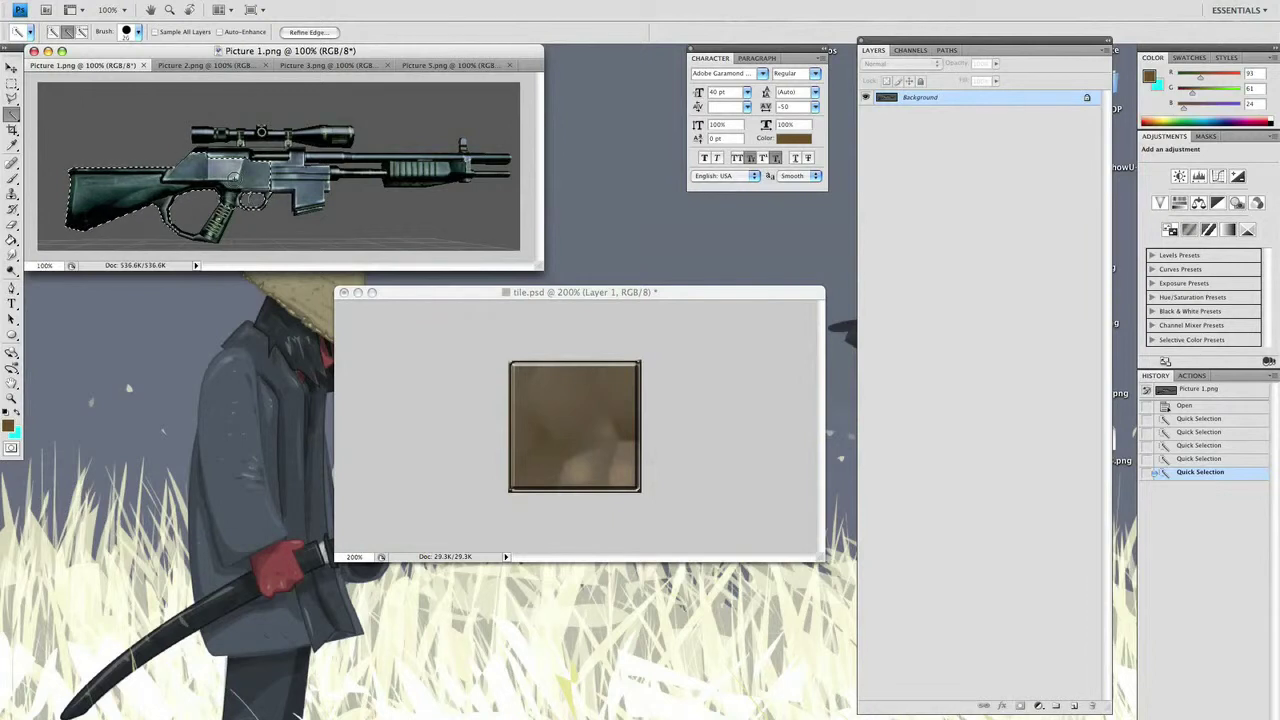
pyautogui.press('[')
pyautogui.click(254, 200)
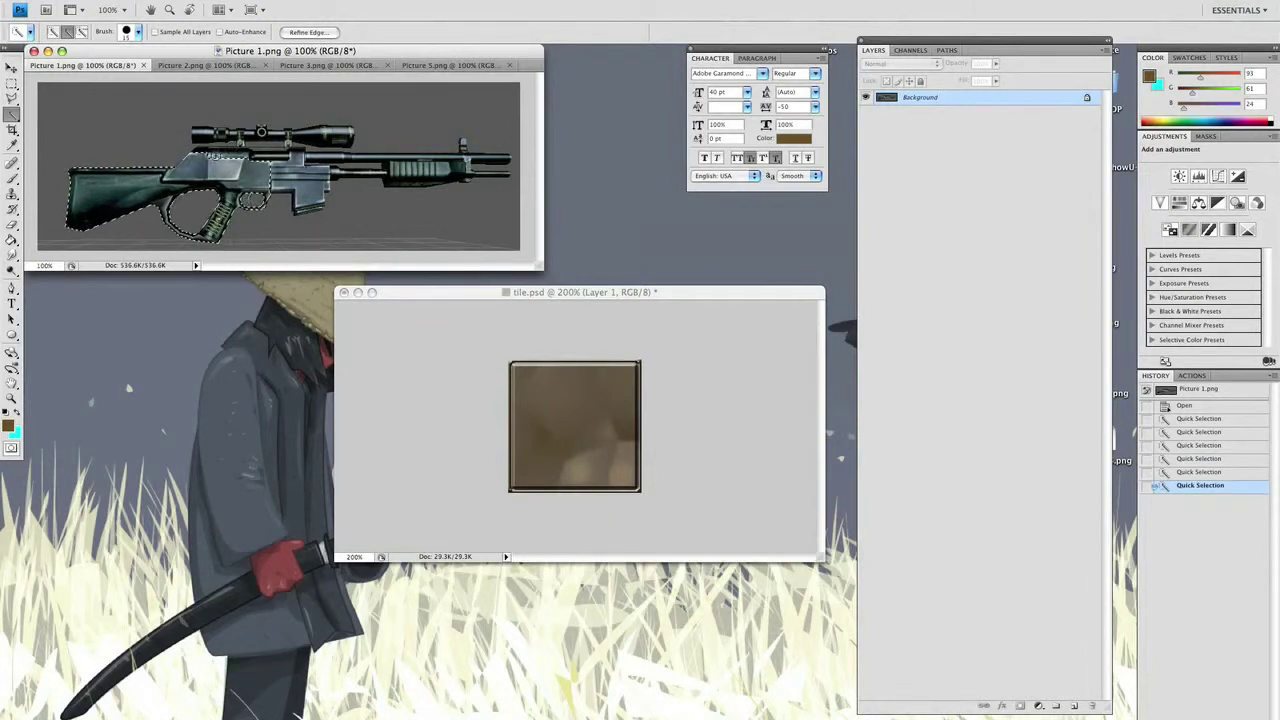
pyautogui.click(214, 157)
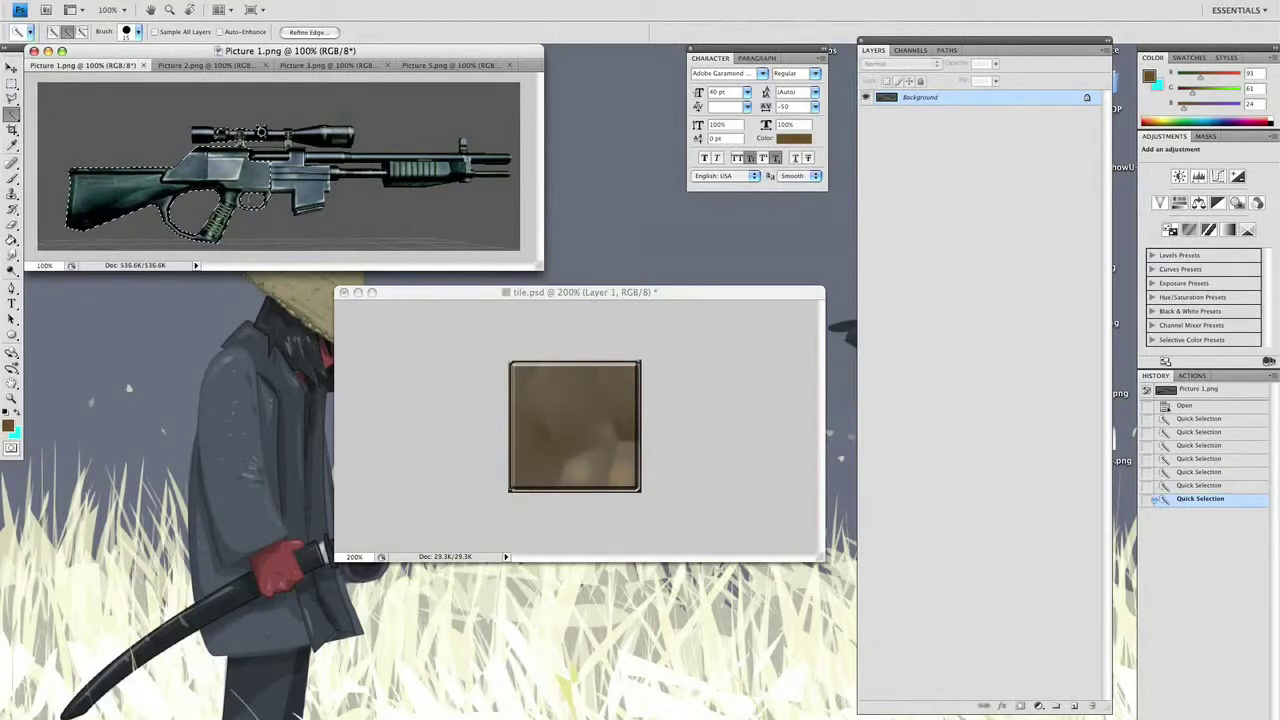
pyautogui.click(261, 131)
pyautogui.click(261, 131)
pyautogui.click(261, 131)
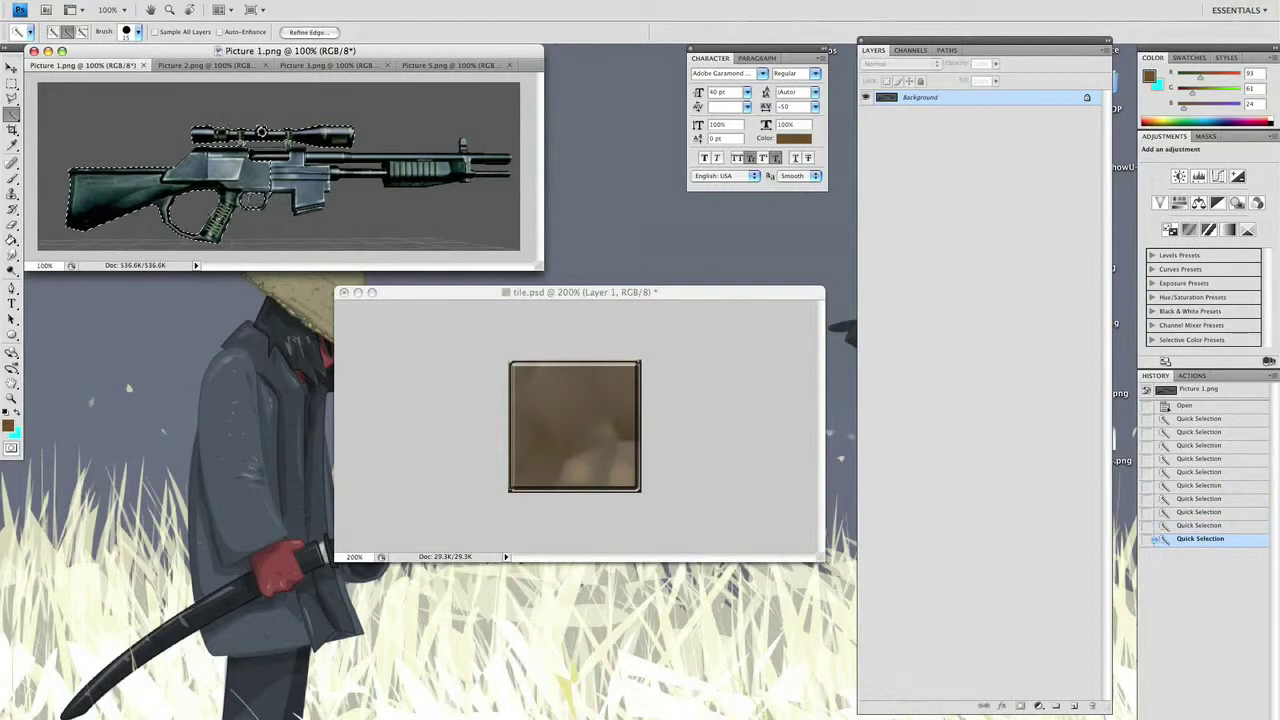
# Extend the selection along the handguard and barrel to the muzzle, subtracting stray background with a smaller brush
pyautogui.click(305, 146)
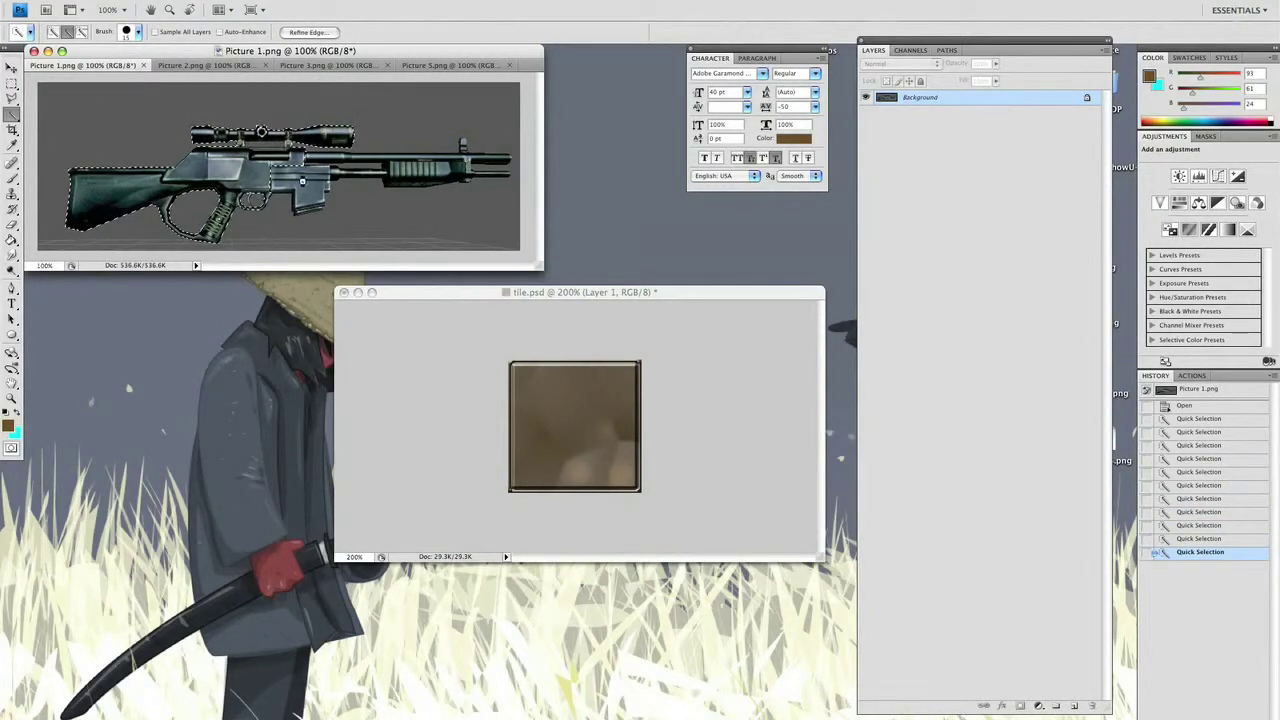
pyautogui.click(322, 150)
pyautogui.click(368, 170)
pyautogui.click(410, 168)
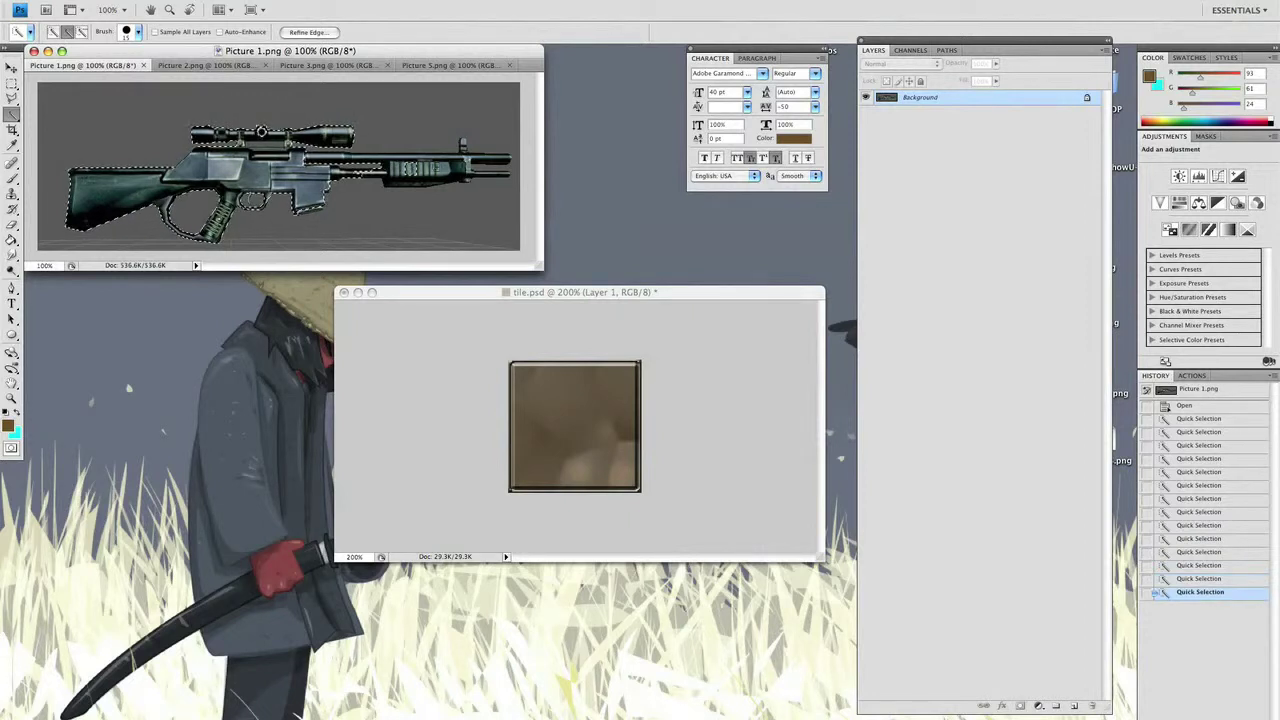
pyautogui.click(436, 167)
pyautogui.click(490, 168)
pyautogui.click(405, 158)
pyautogui.click(462, 144)
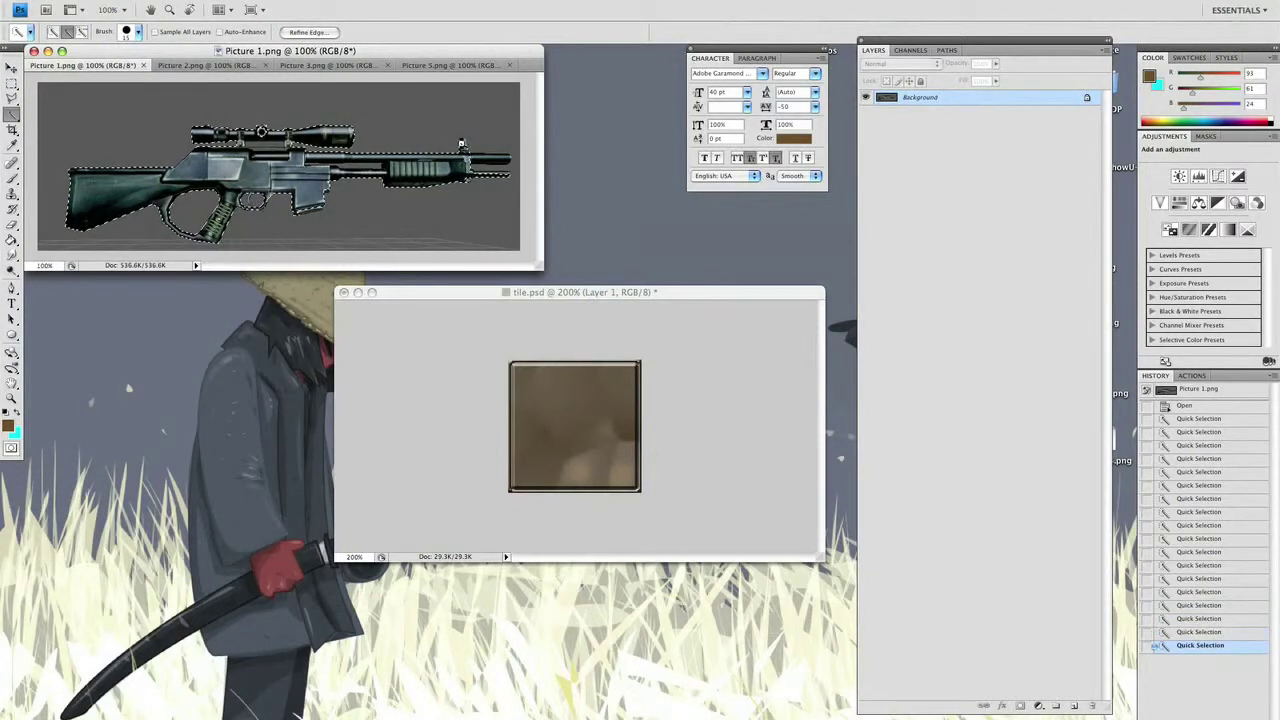
pyautogui.click(463, 145)
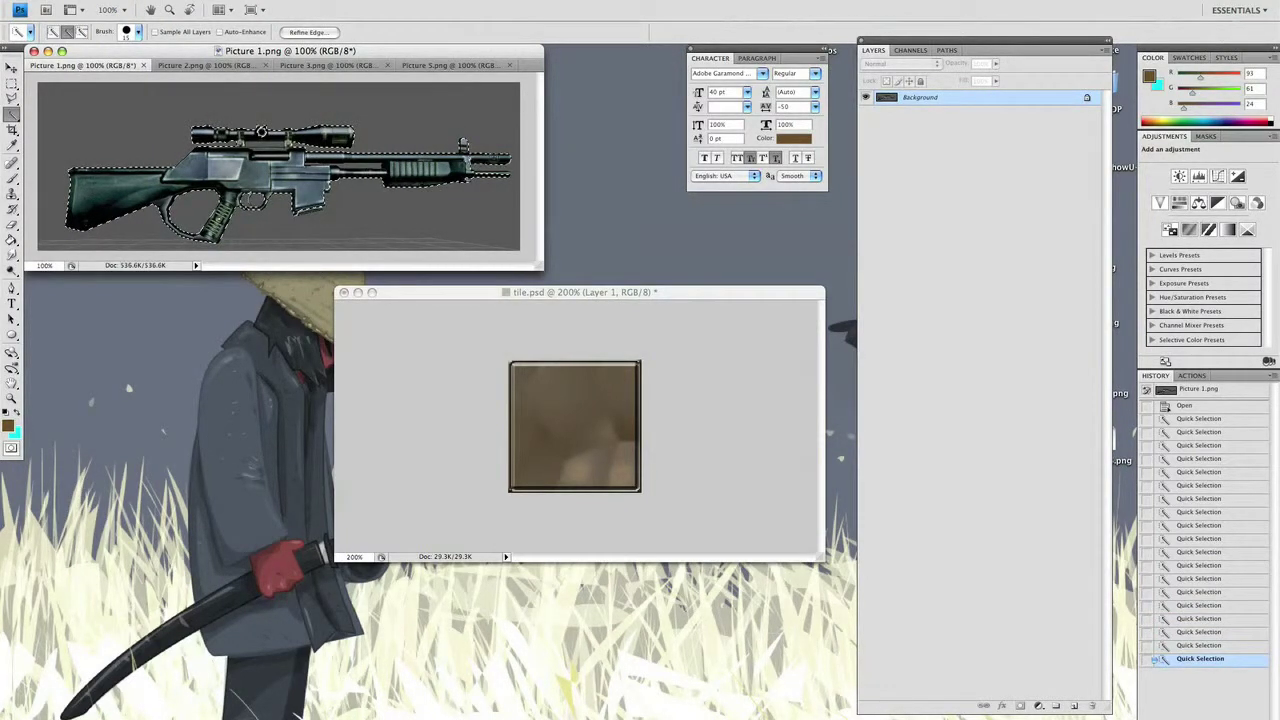
pyautogui.click(462, 145)
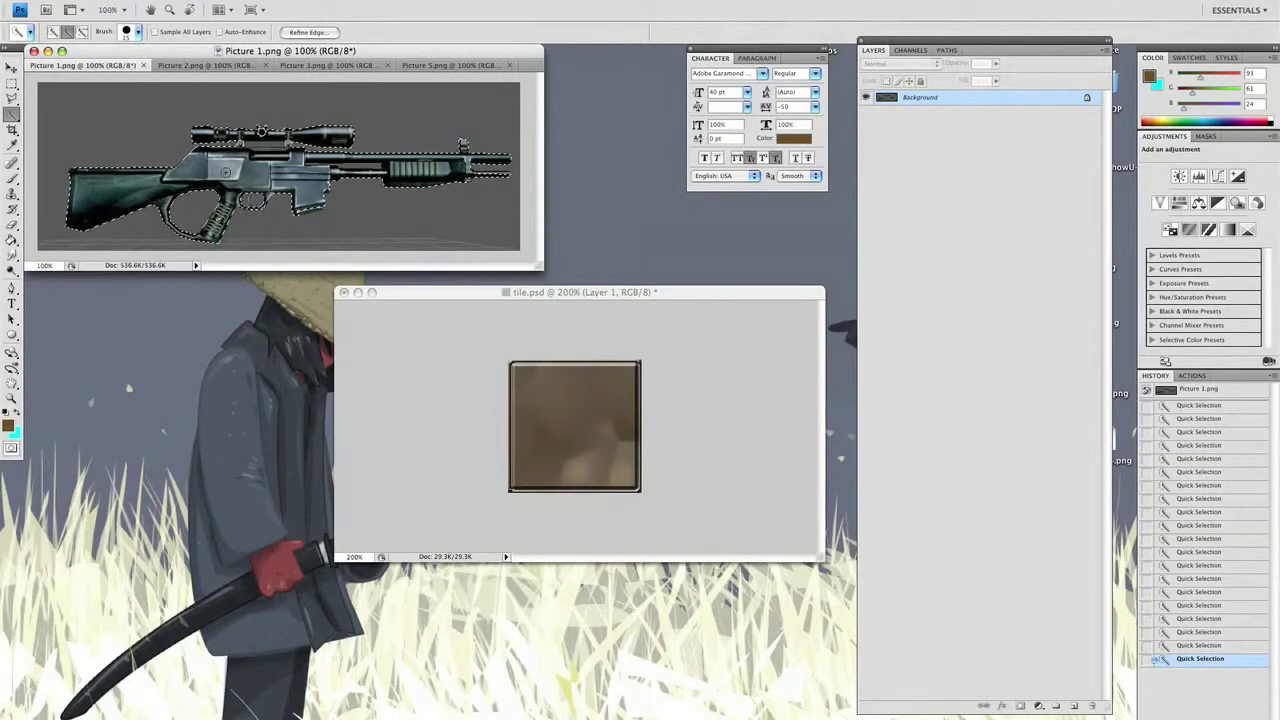
pyautogui.press('alt')
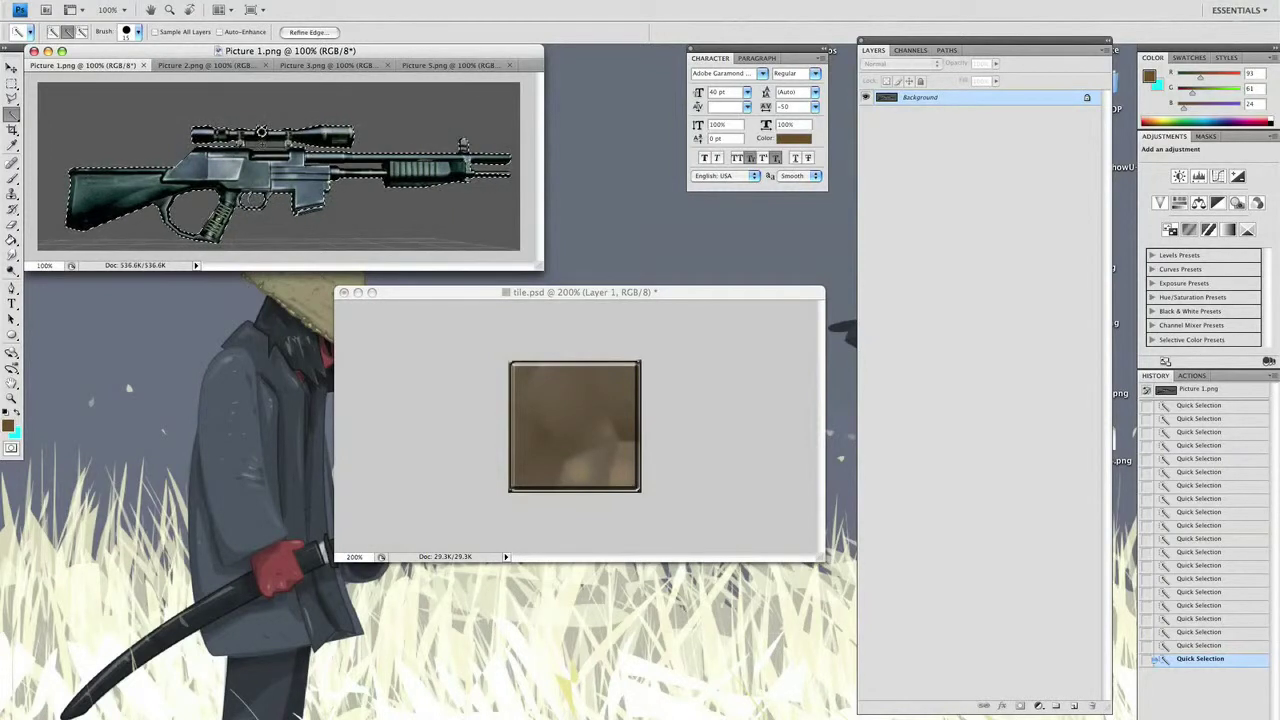
pyautogui.press('[')
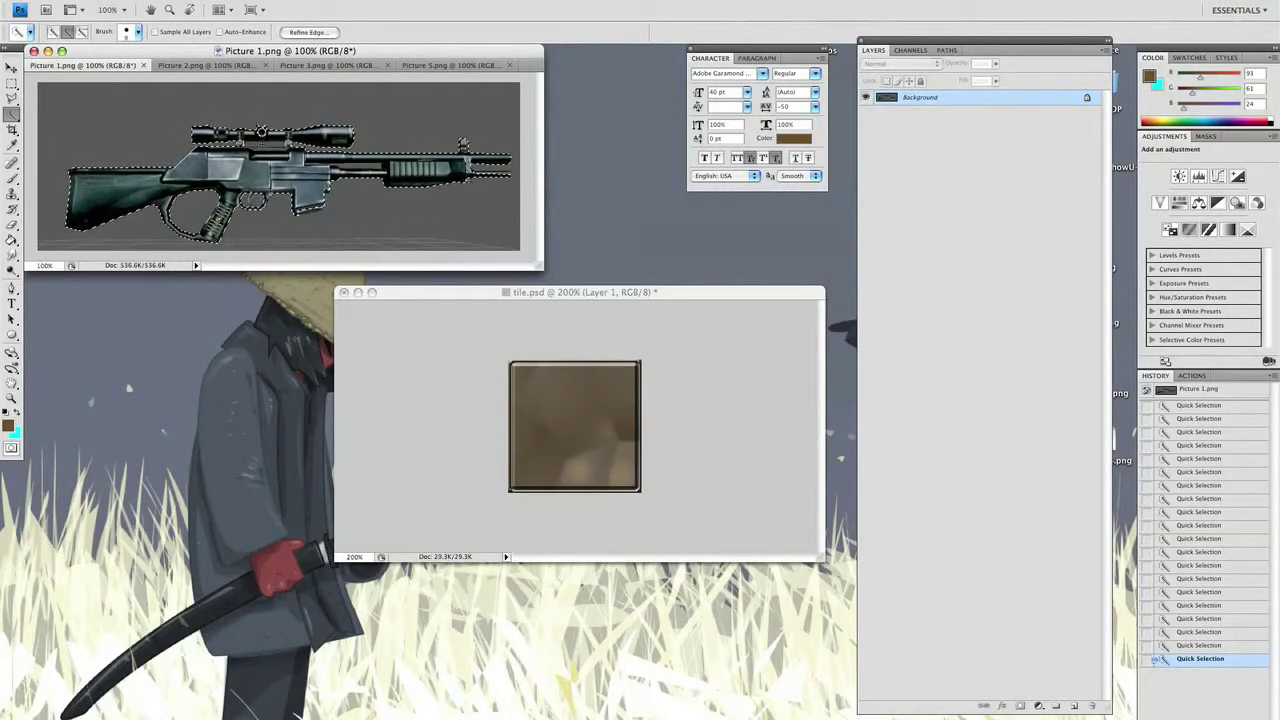
pyautogui.press('alt')
# Copy the selected rifle from Picture 1.png and paste it into tile.psd's Layer 1
pyautogui.click(140, 1)
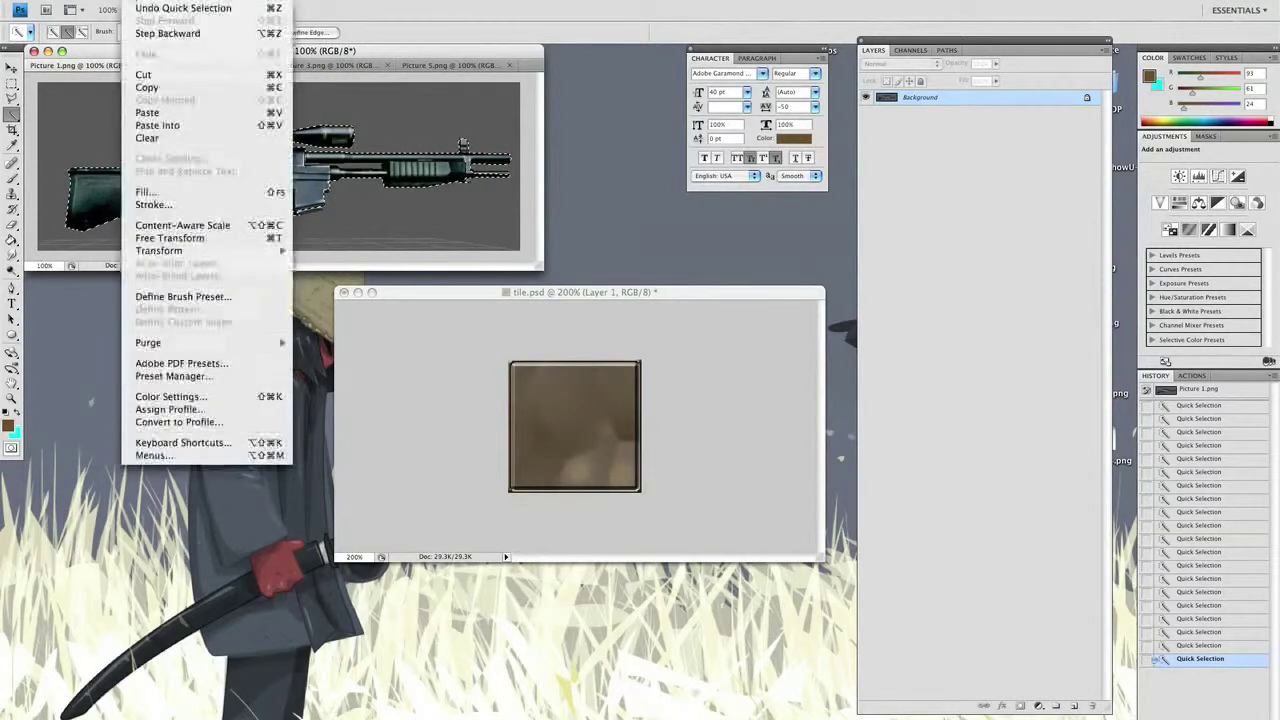
pyautogui.click(144, 88)
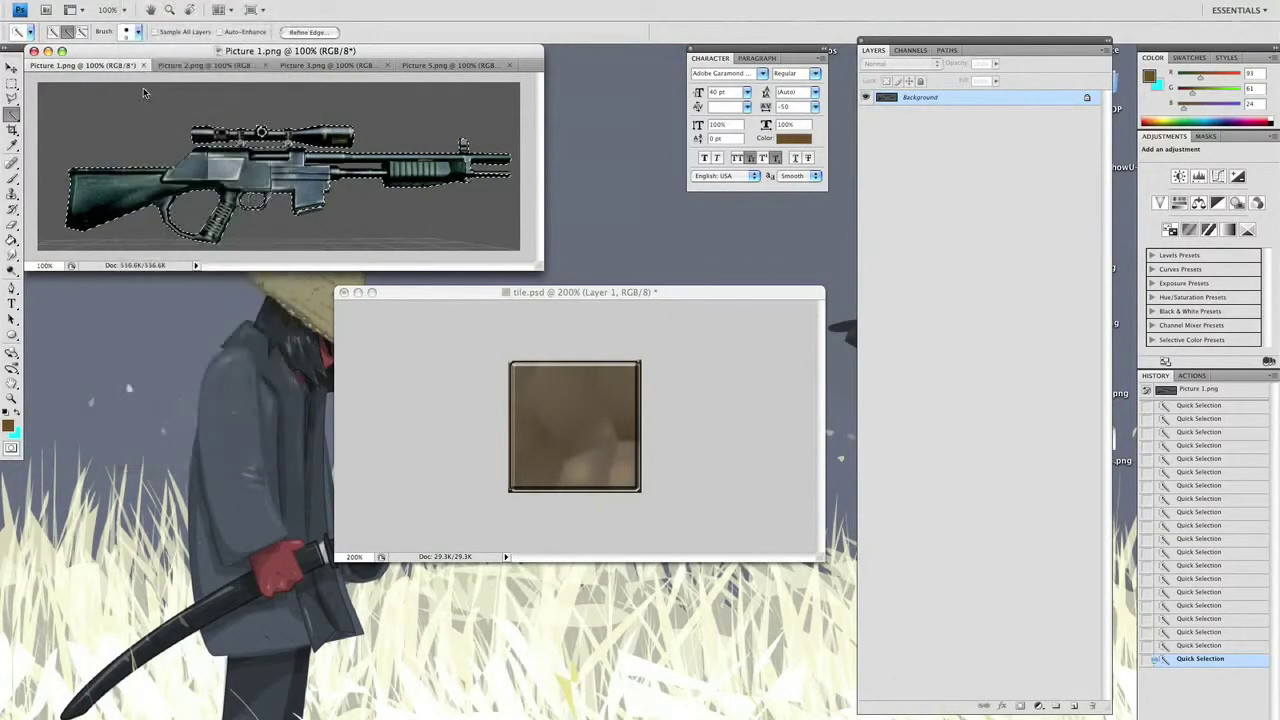
pyautogui.click(458, 293)
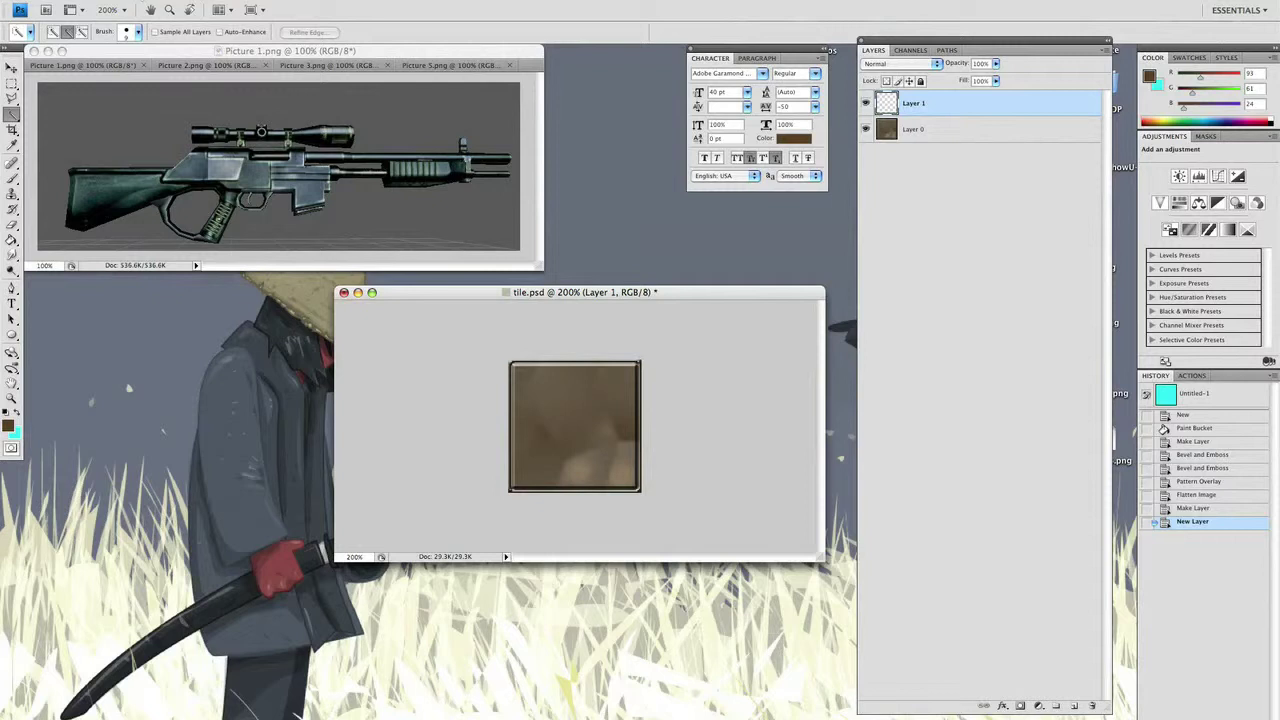
pyautogui.click(145, 0)
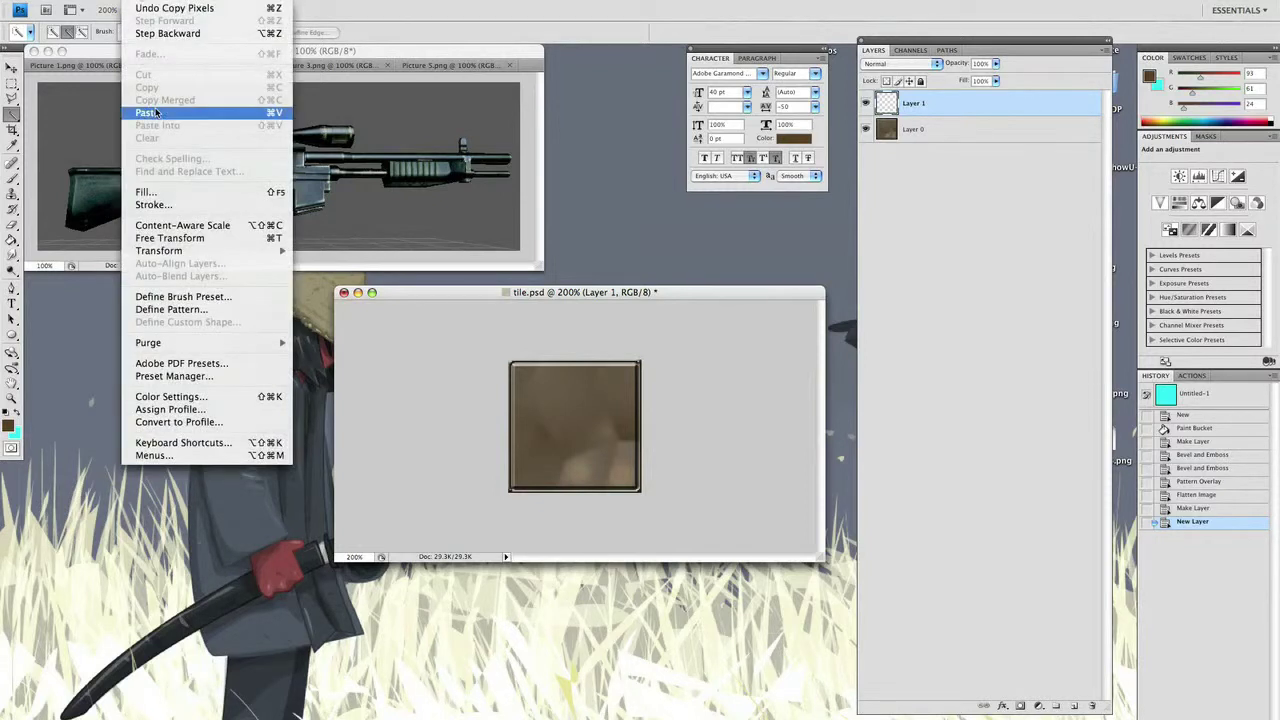
pyautogui.click(156, 113)
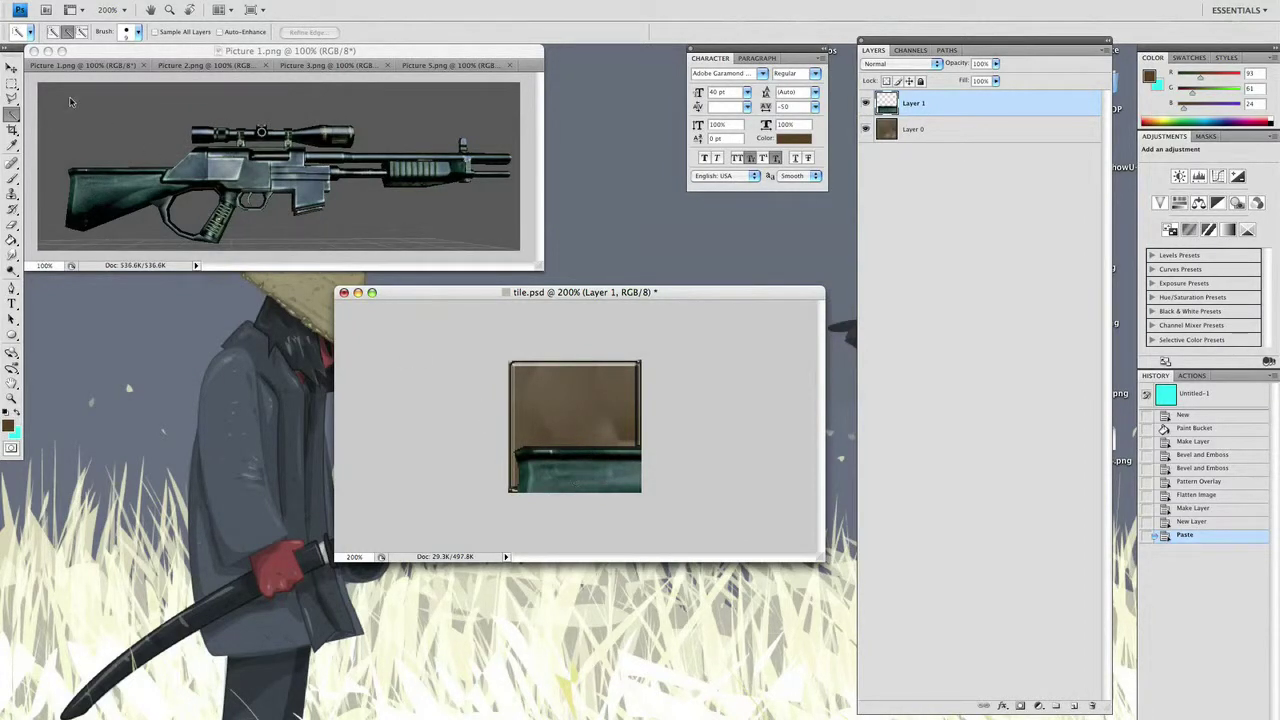
# With the Move tool and transform controls hidden, nudge the rifle on Layer 1 slightly upward
pyautogui.click(11, 68)
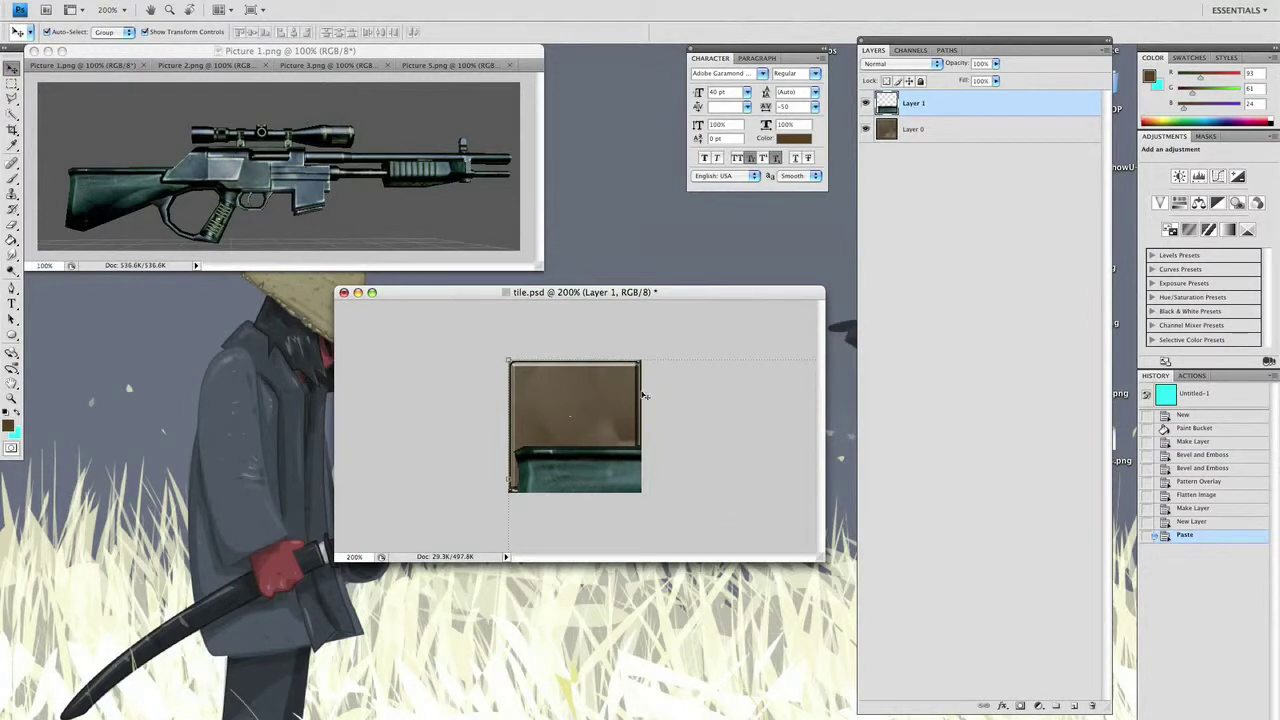
pyautogui.moveTo(688, 297); pyautogui.dragTo(490, 292)
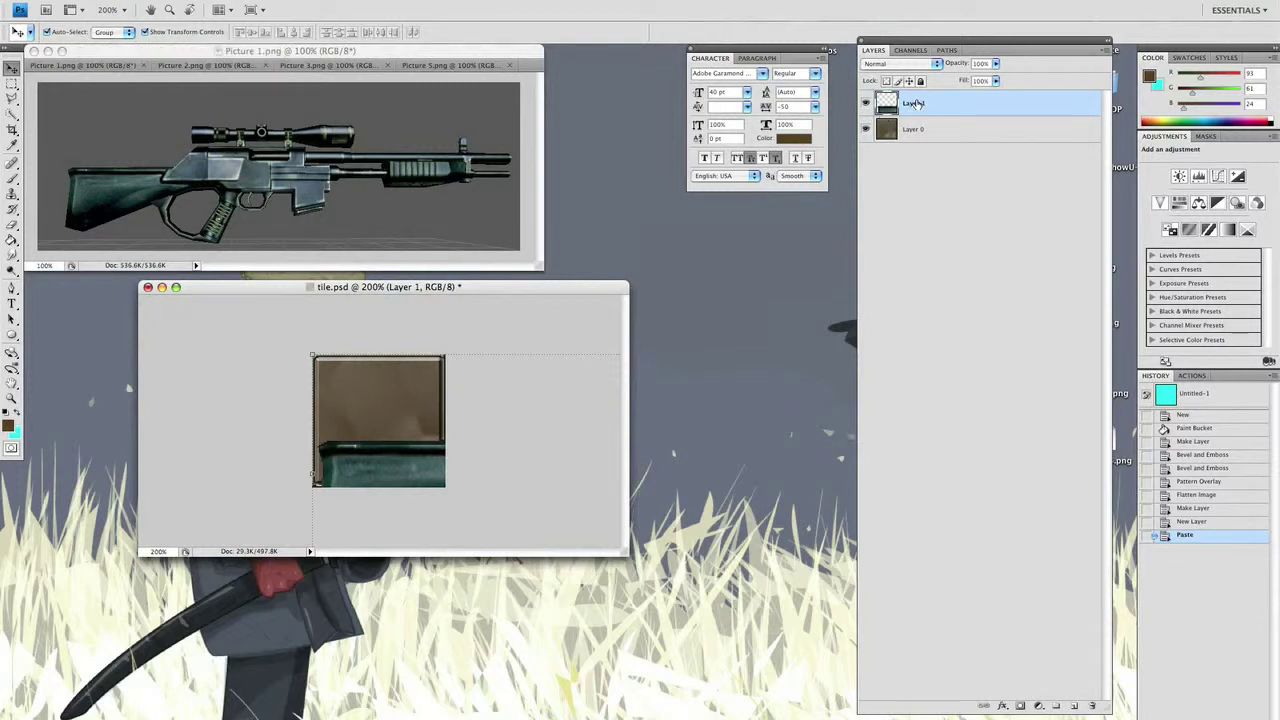
pyautogui.click(926, 131)
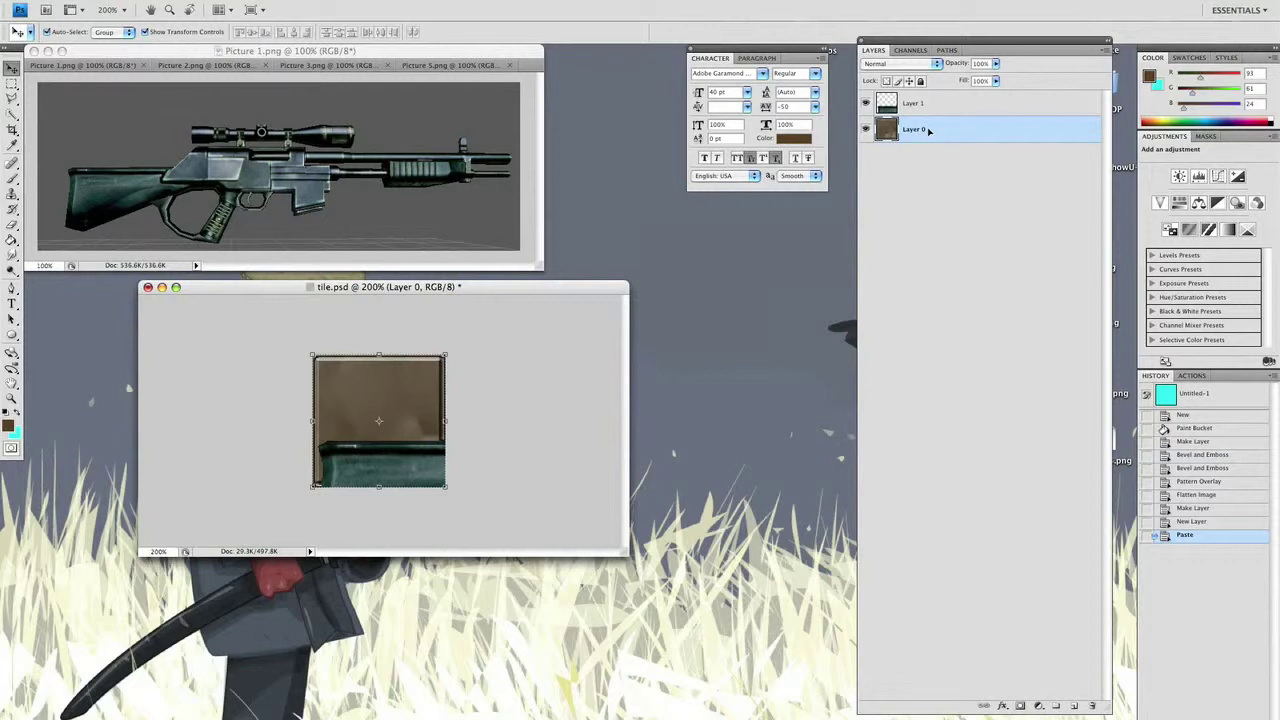
pyautogui.click(378, 472)
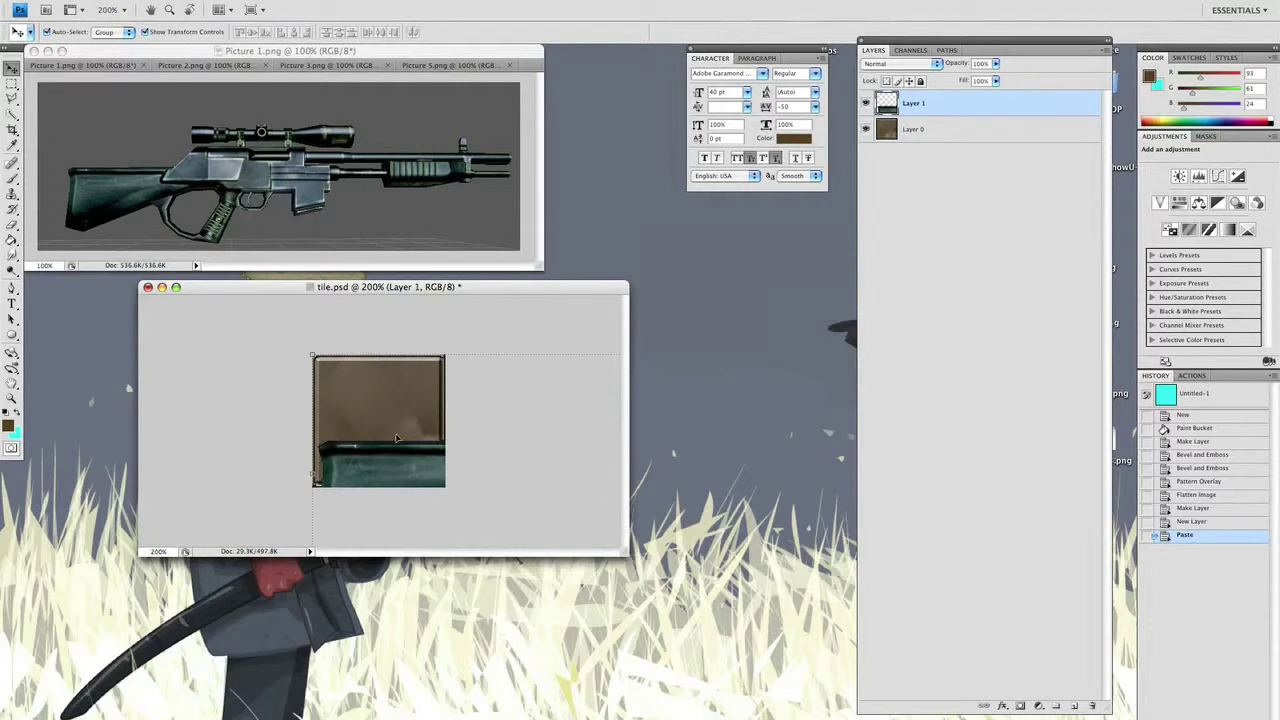
pyautogui.click(416, 389)
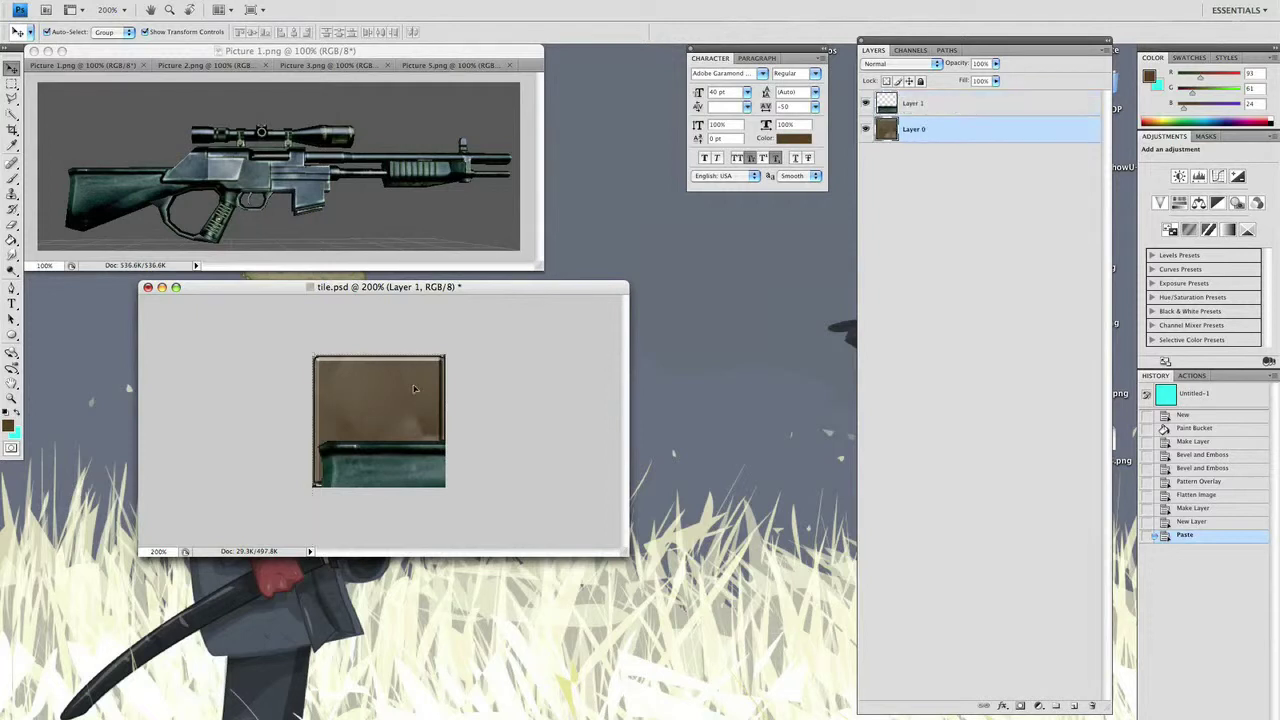
pyautogui.click(410, 460)
pyautogui.click(434, 385)
pyautogui.click(925, 104)
pyautogui.click(145, 32)
pyautogui.moveTo(422, 471)
pyautogui.mouseDown()
pyautogui.moveTo(420, 395)
pyautogui.moveTo(380, 392)
pyautogui.moveTo(425, 469)
pyautogui.mouseUp()
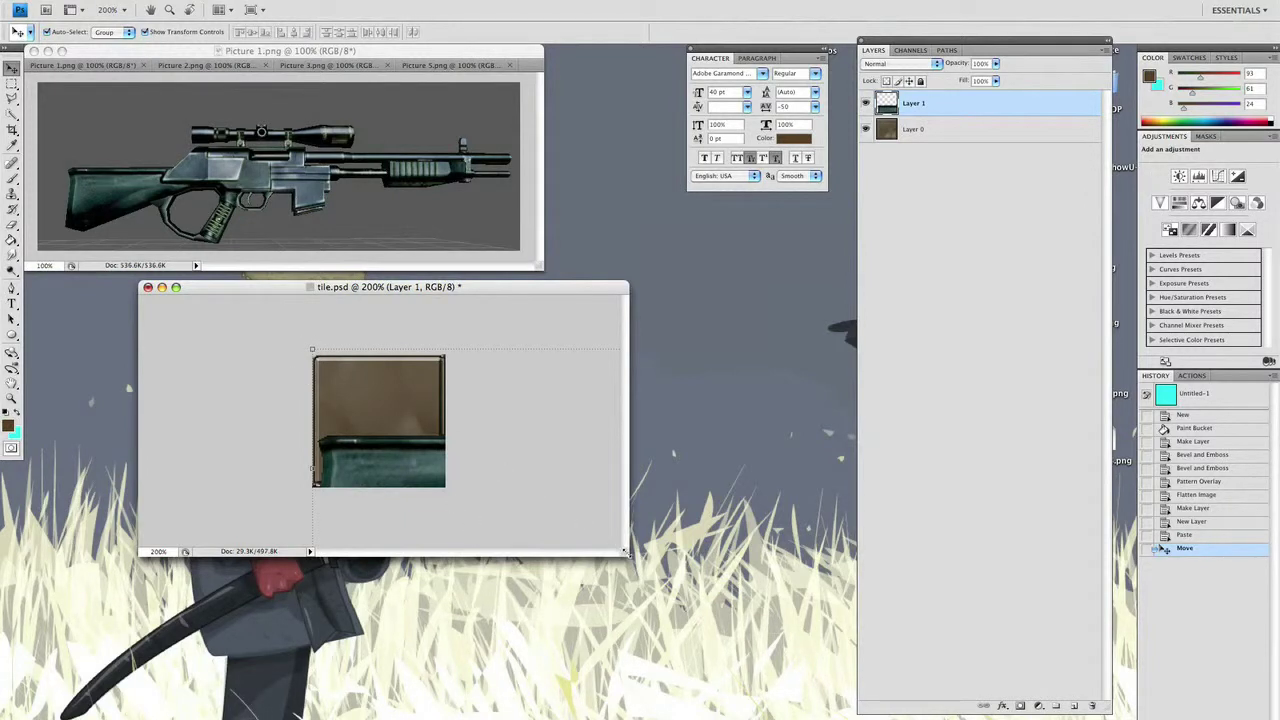
# Free-transform the rifle down to about 17.4%, place it on the tile and rotate it diagonally
pyautogui.moveTo(625, 551); pyautogui.dragTo(856, 718)
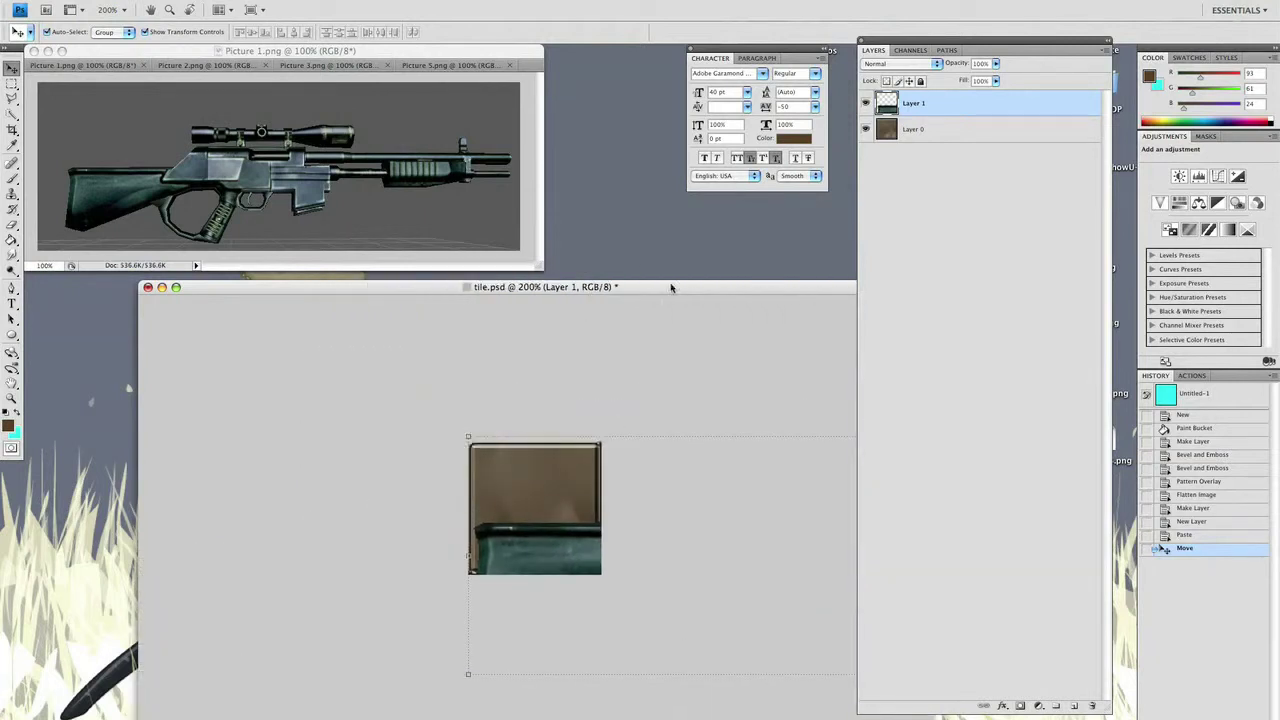
pyautogui.moveTo(671, 287); pyautogui.dragTo(531, 270)
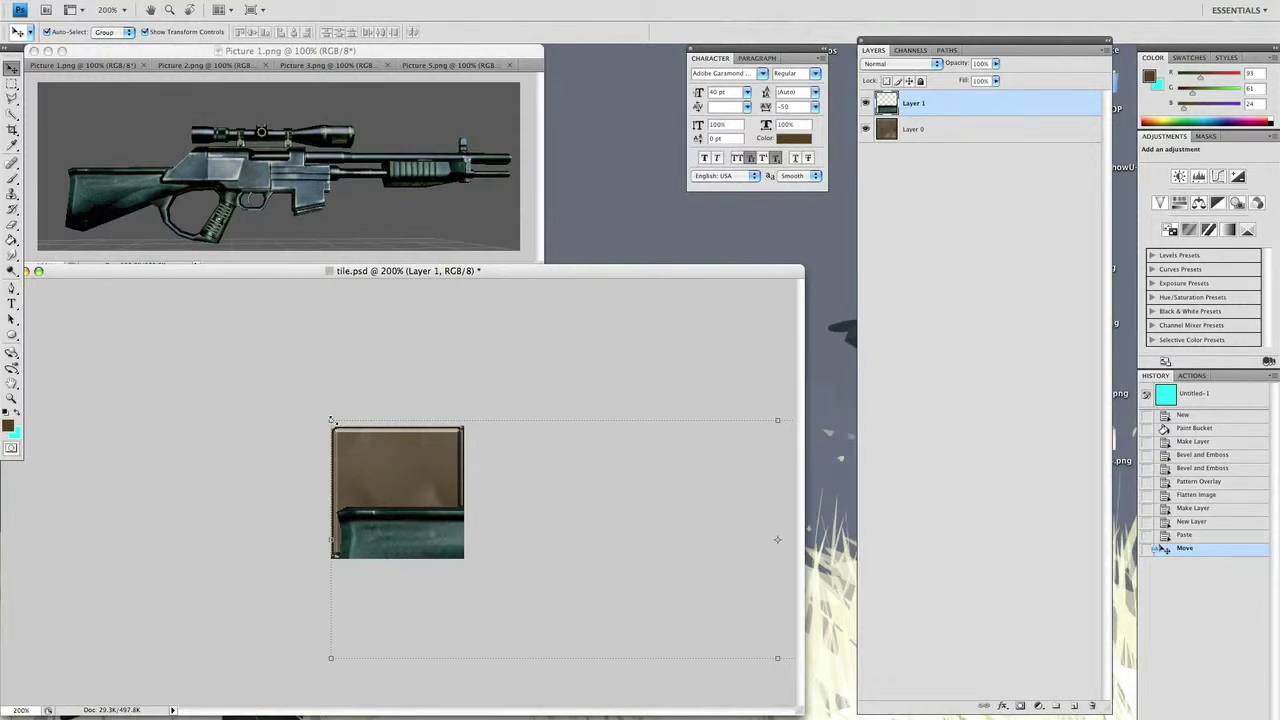
pyautogui.moveTo(333, 421); pyautogui.dragTo(620, 615)
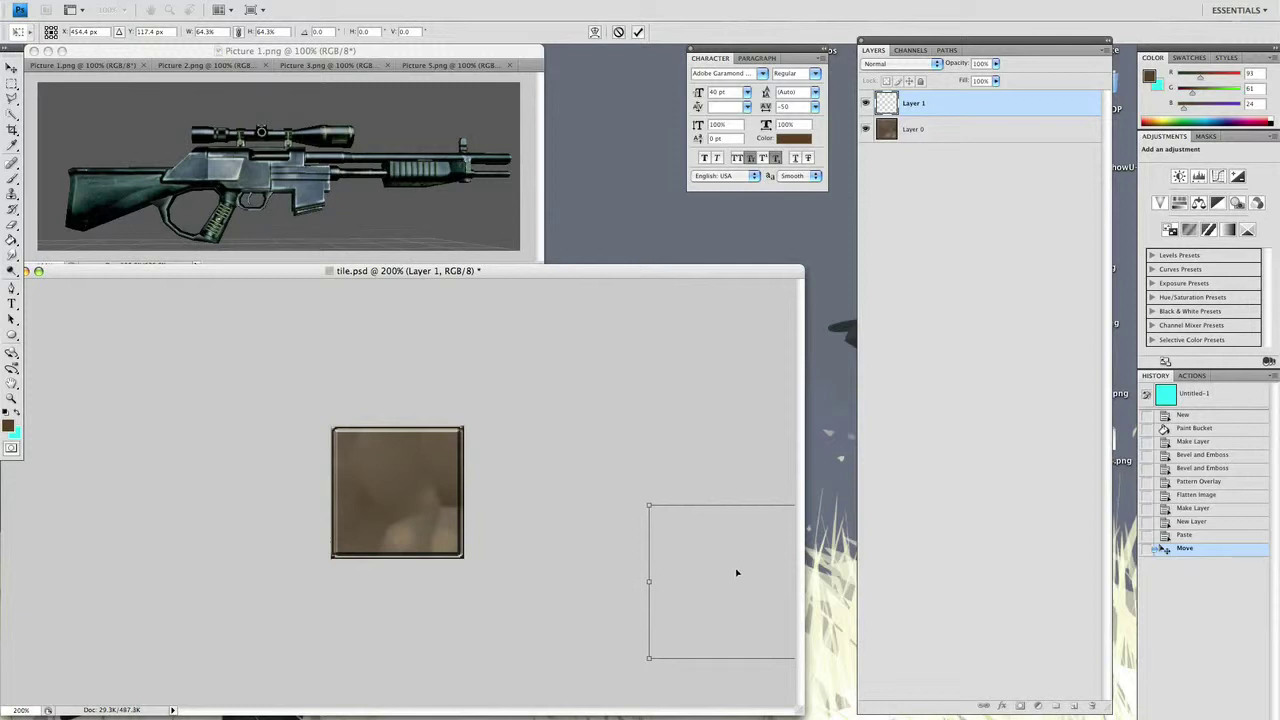
pyautogui.moveTo(734, 573); pyautogui.dragTo(354, 478)
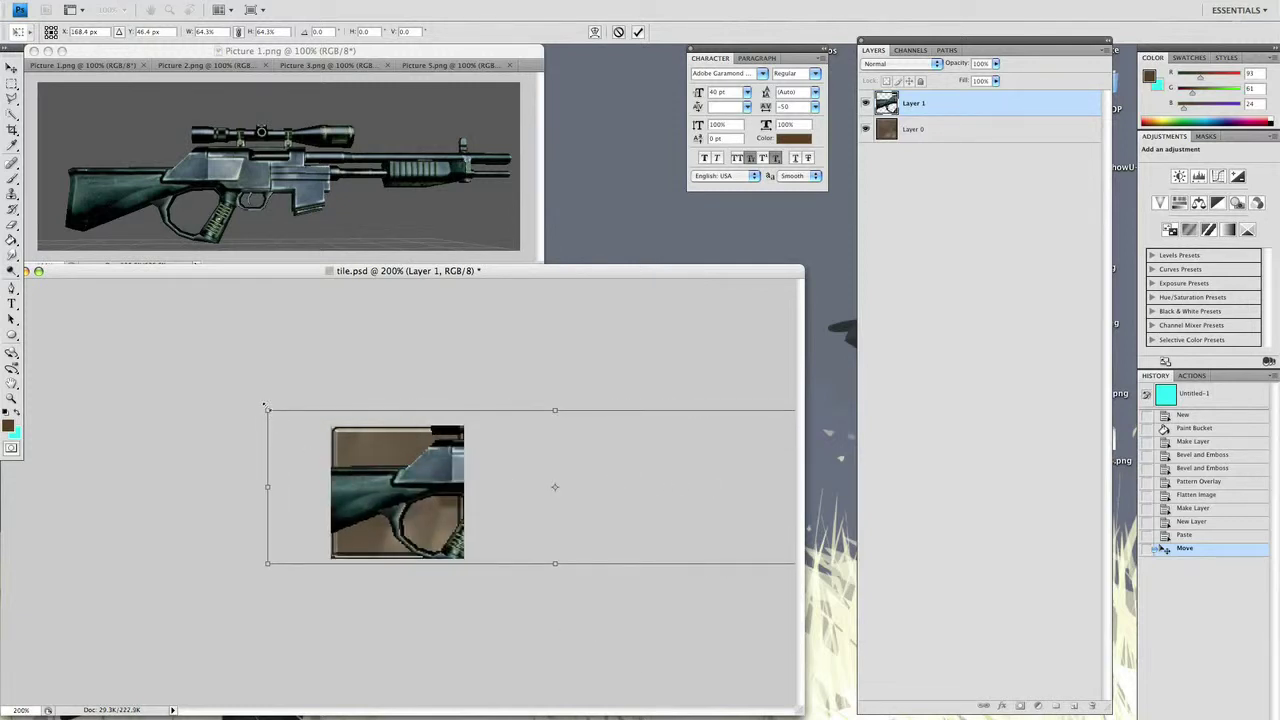
pyautogui.moveTo(266, 408); pyautogui.dragTo(666, 594)
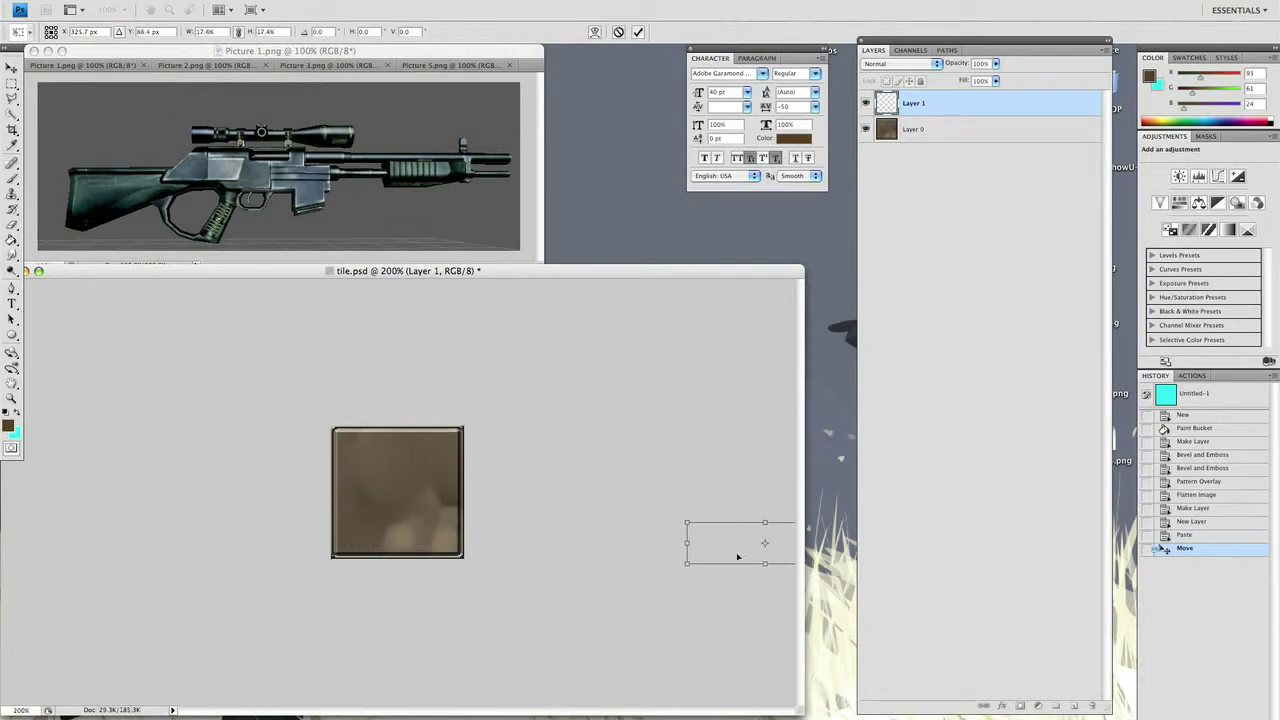
pyautogui.moveTo(738, 555); pyautogui.dragTo(372, 488)
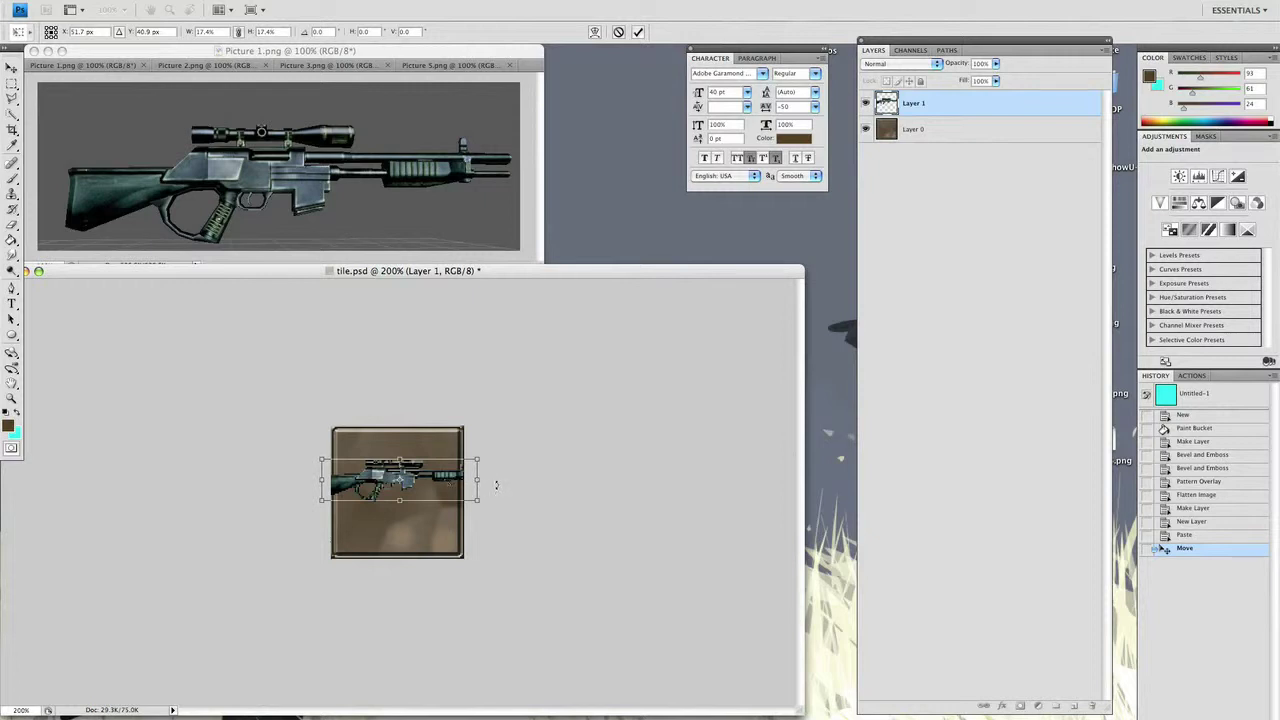
pyautogui.moveTo(479, 483); pyautogui.dragTo(494, 477)
pyautogui.press('Return')
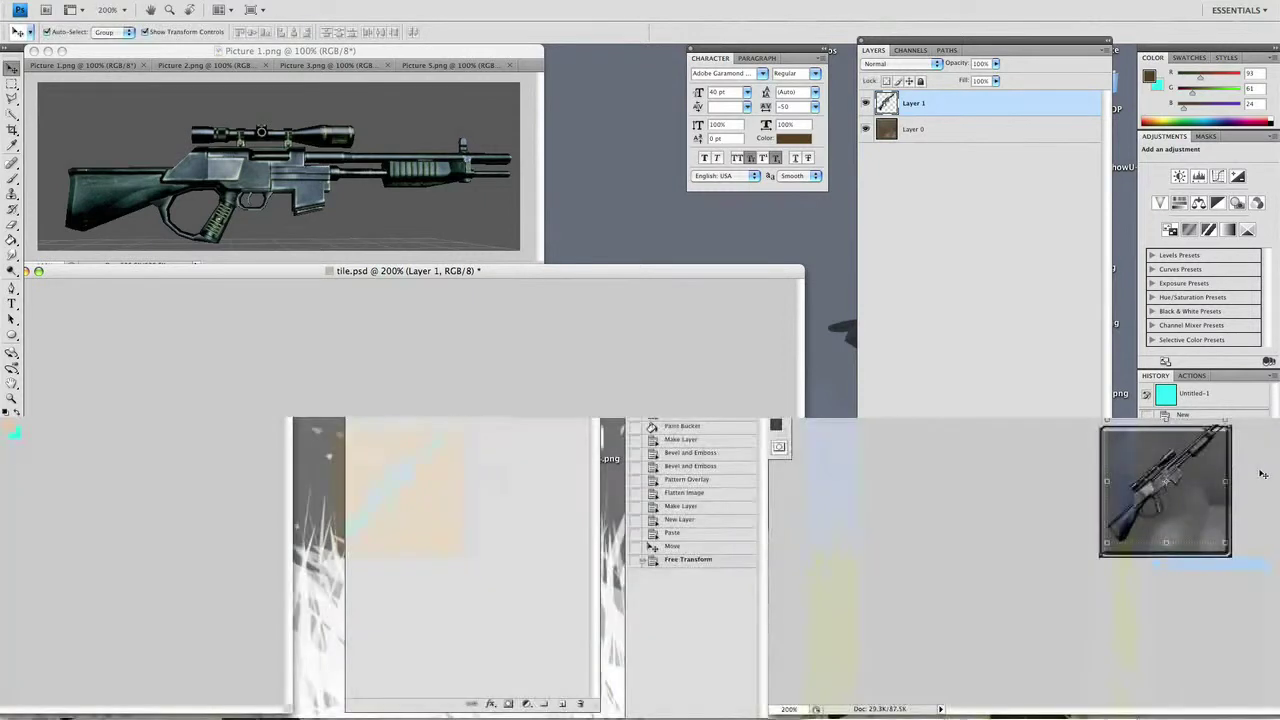